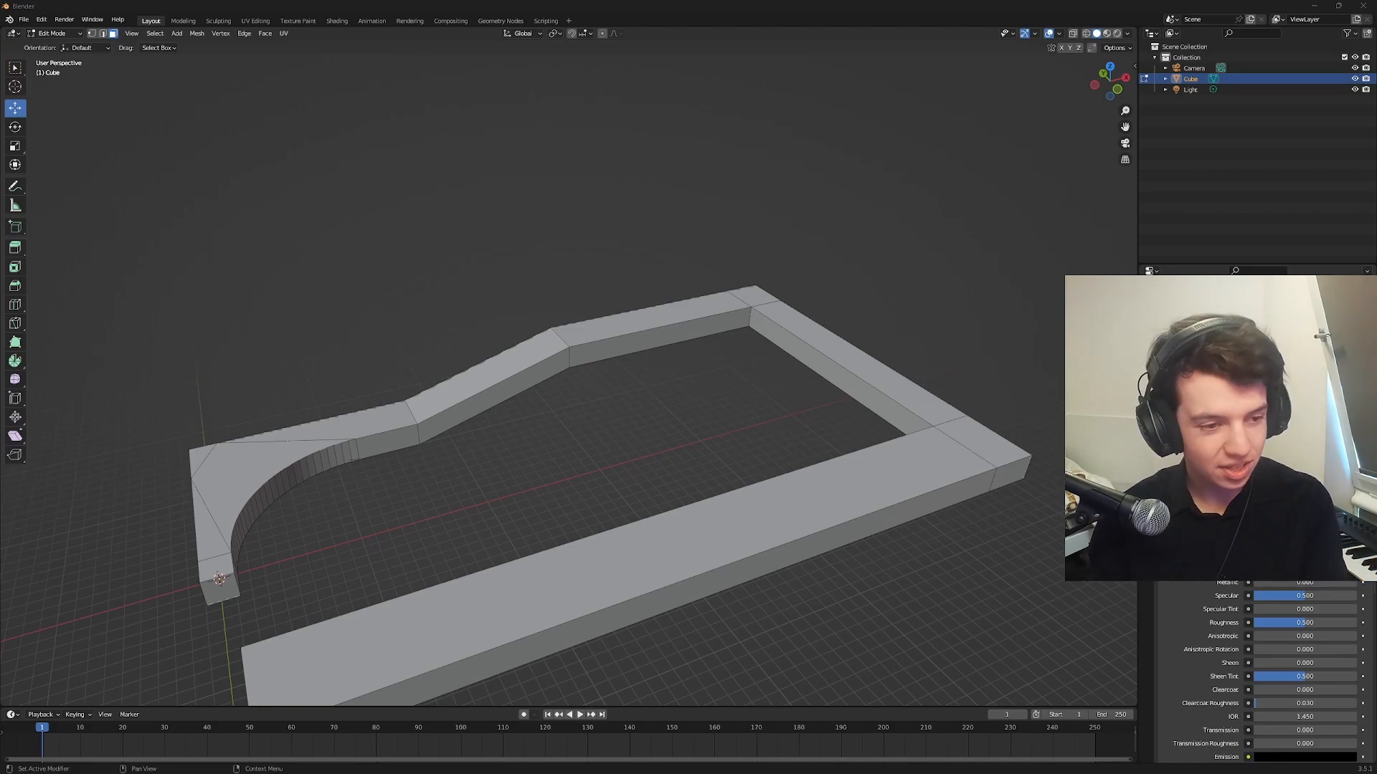
- Leave Edit Mode on the frame-shaped mesh and return to Object Mode
middle_drag(646, 474, 707, 495)
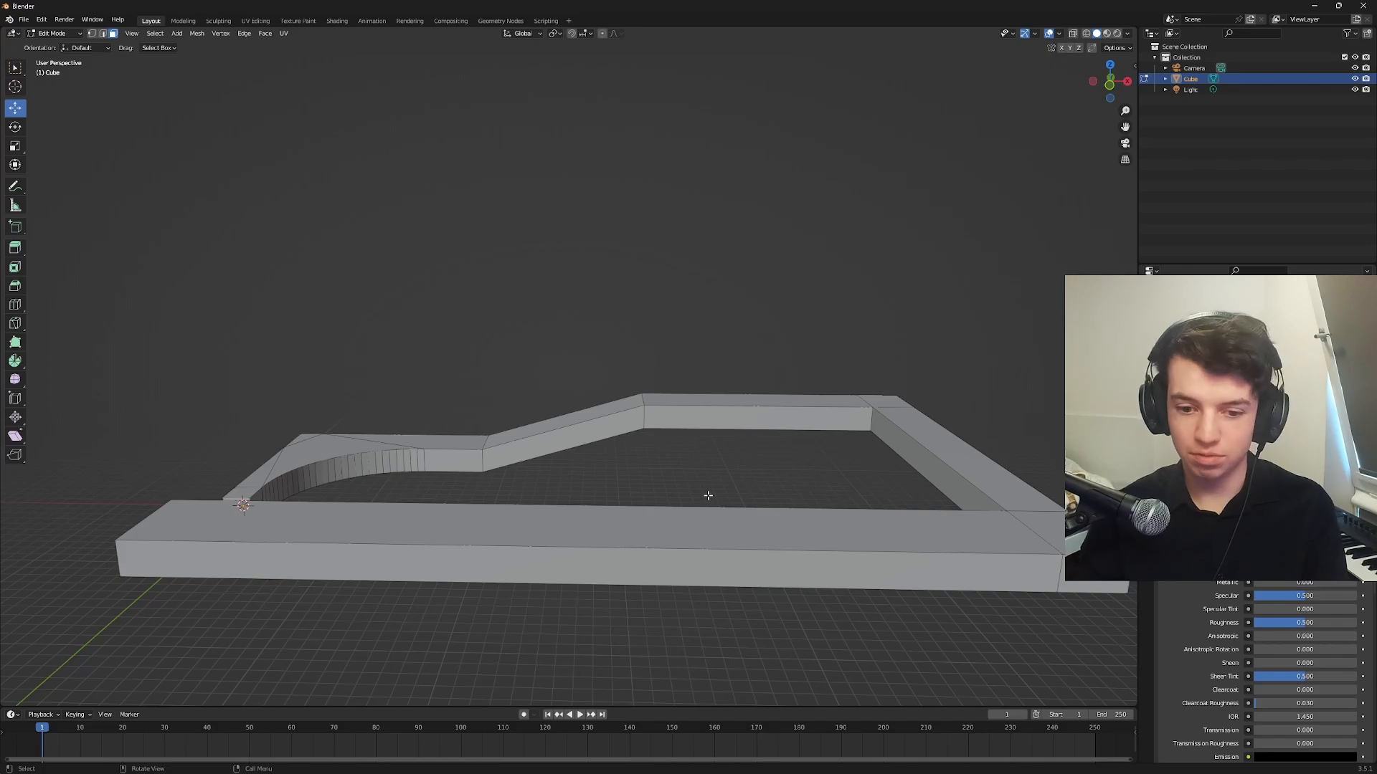
middle_drag(679, 437, 909, 498)
middle_drag(826, 506, 840, 506)
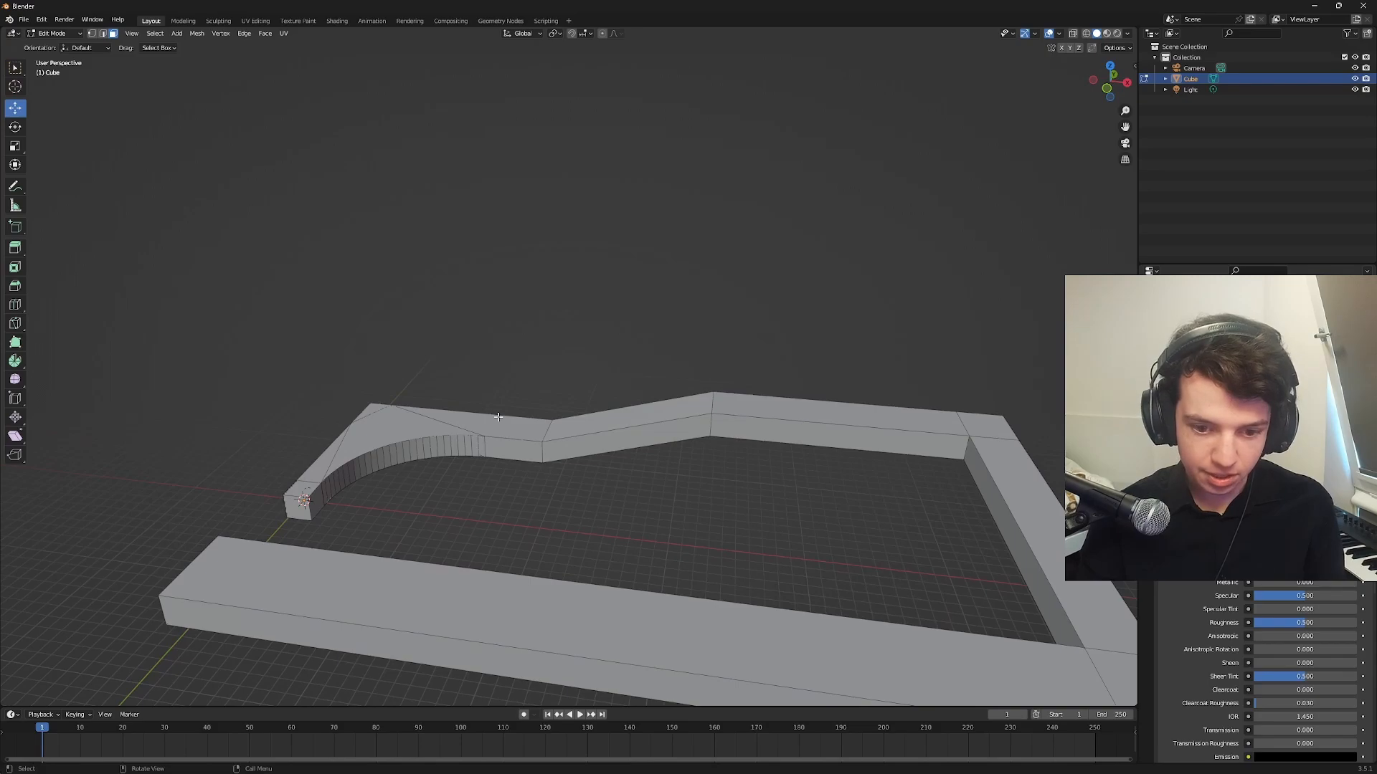
middle_drag(909, 477, 1018, 433)
key(Tab)
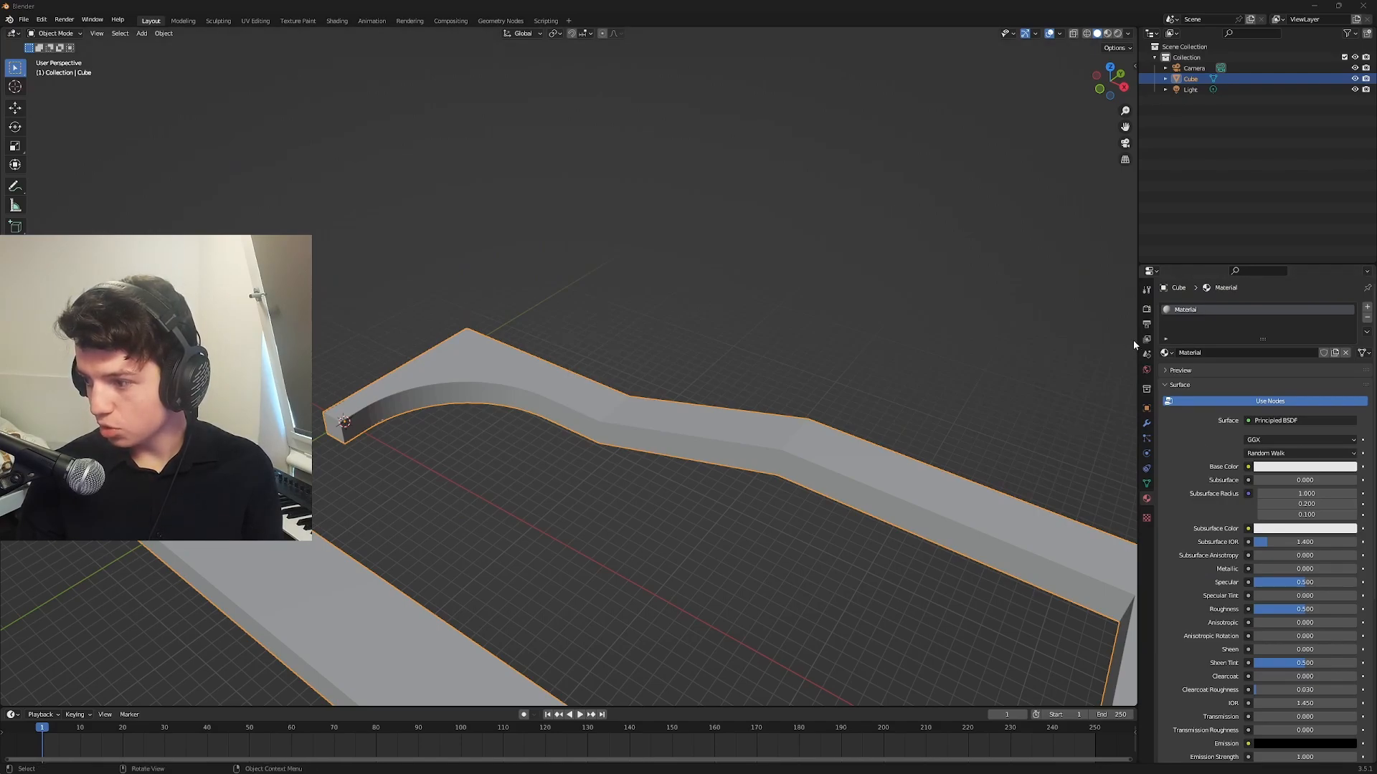
- Try a Subdivision Surface modifier on the frame mesh, and undo it
click(1147, 424)
click(1211, 307)
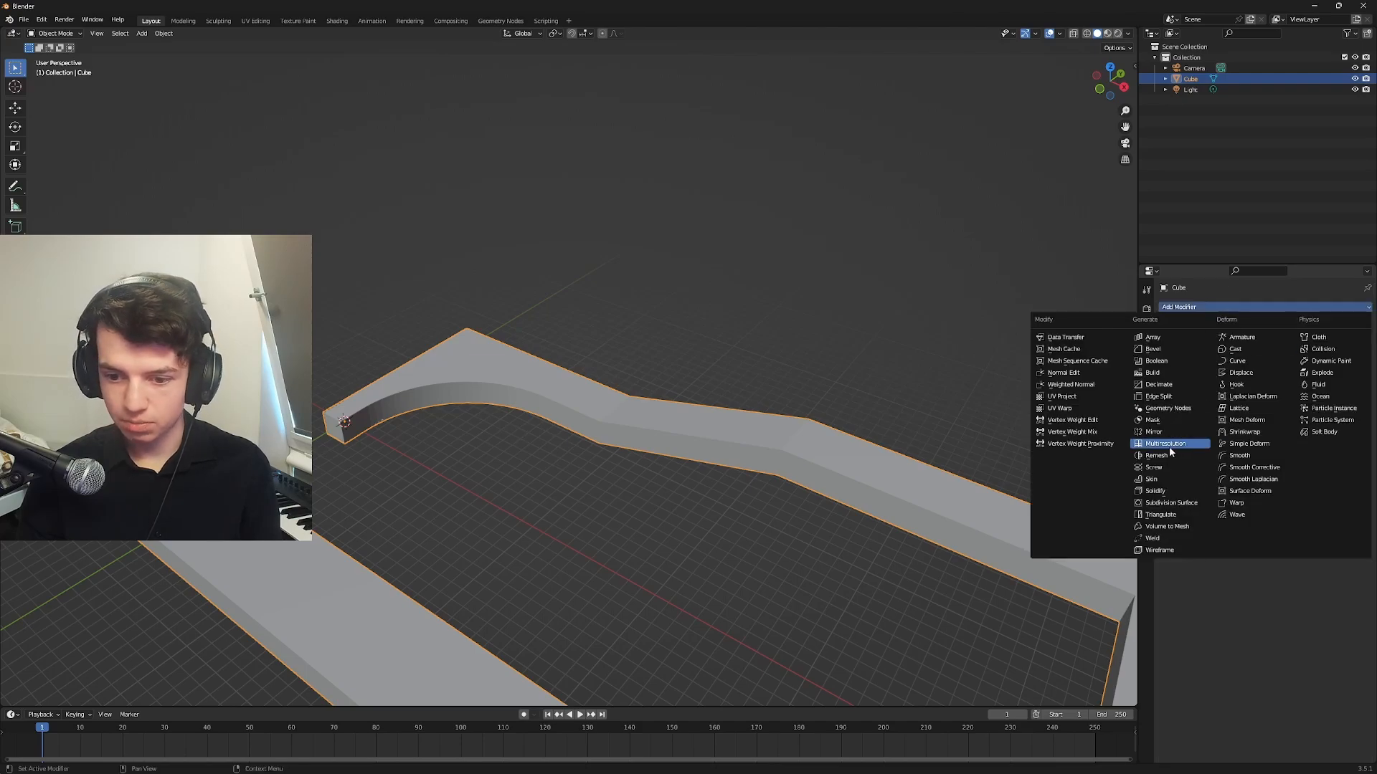
click(1169, 501)
middle_drag(822, 509, 483, 498)
key(ctrl+z)
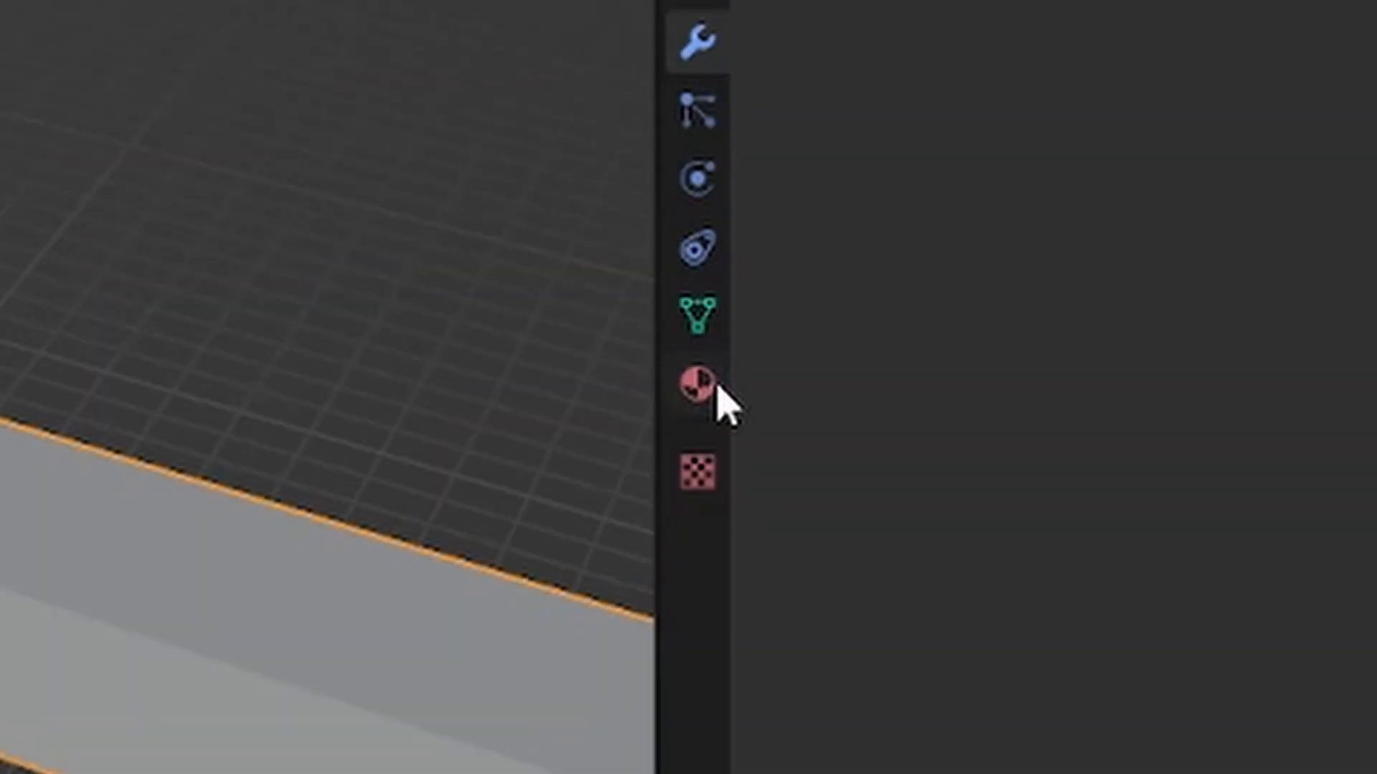
- Set the base color of the frame mesh's material to bright green, with hue 0.333 and saturation 0.979
click(710, 403)
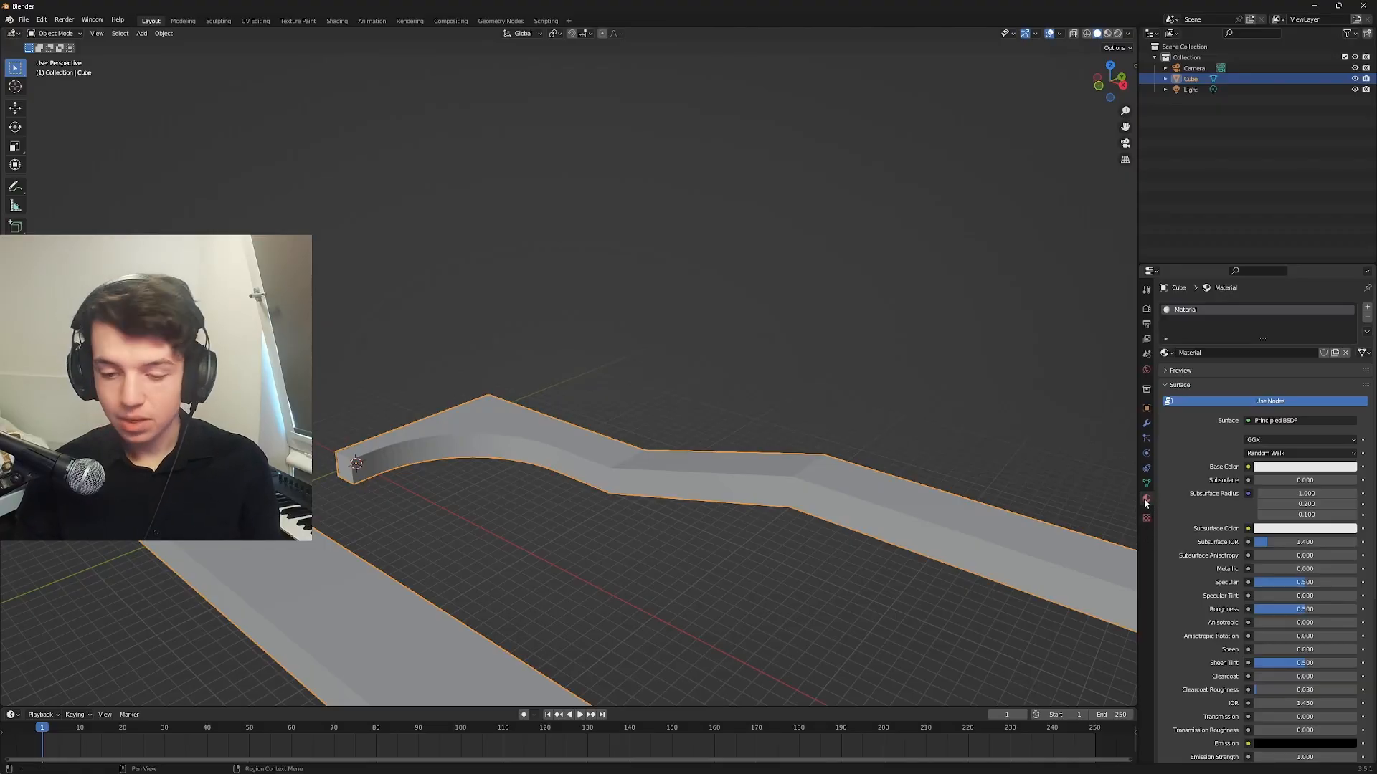
click(1284, 469)
drag(1305, 354, 1267, 332)
click(792, 432)
- View the frame mesh in Wireframe viewport shading, and switch back to Solid shading
middle_drag(792, 433, 932, 126)
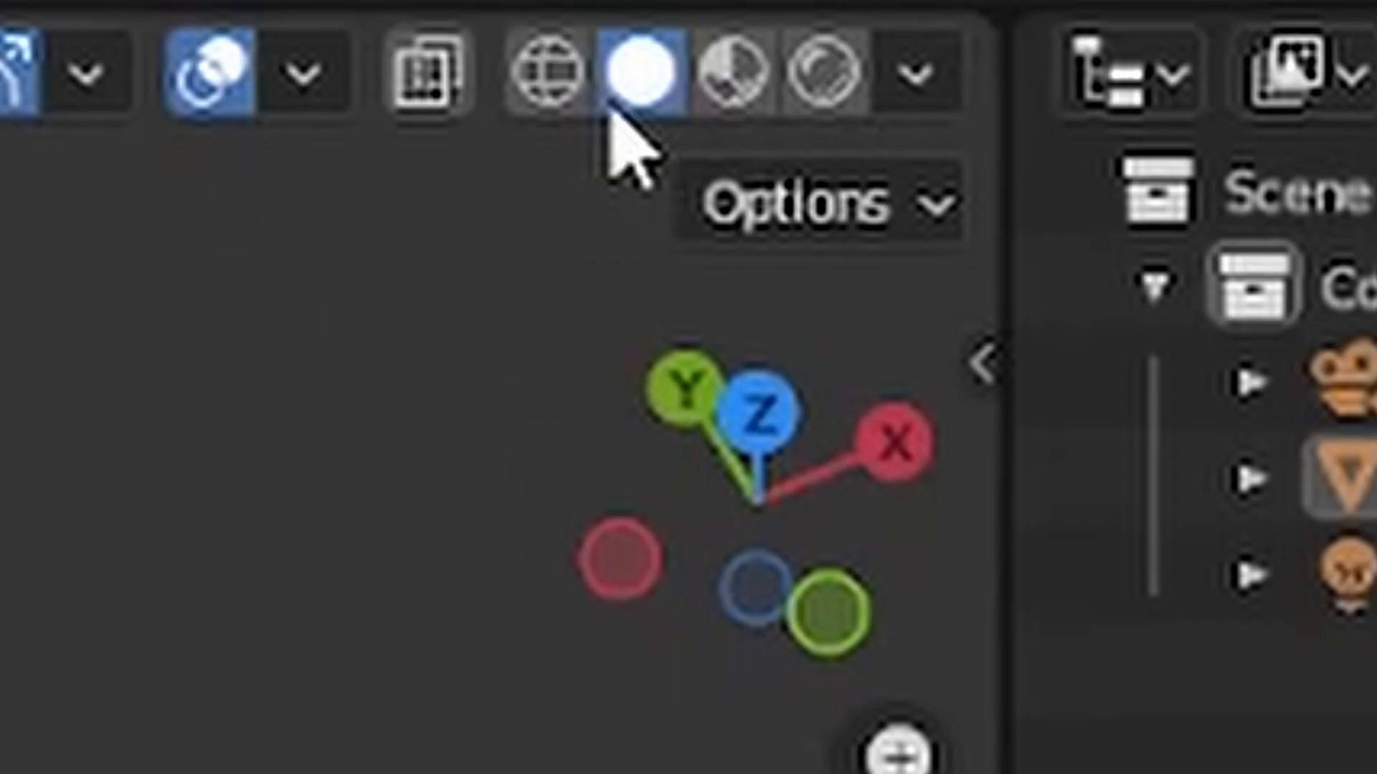
click(563, 93)
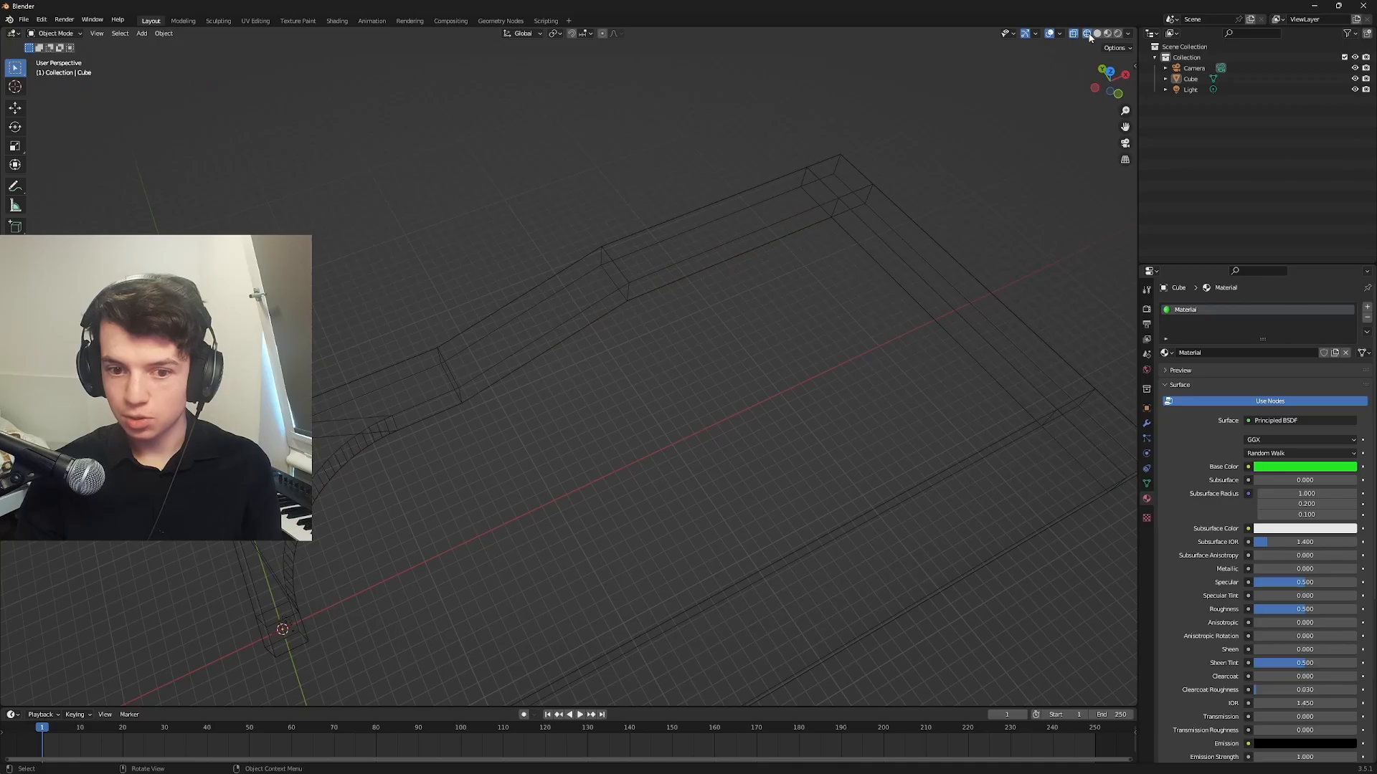
middle_drag(771, 185, 2, 37)
click(1097, 34)
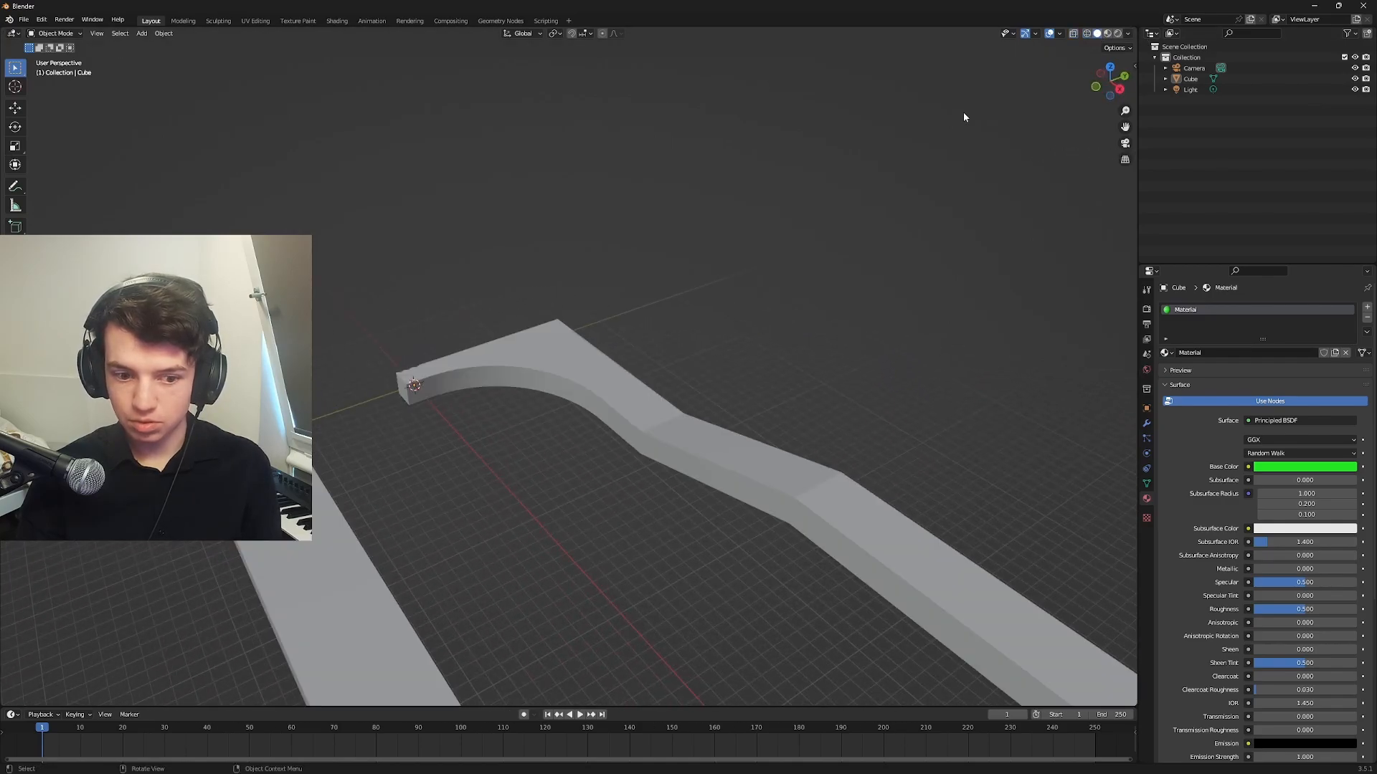
mouse_move(963, 112)
middle_down()
mouse_move(597, 312)
mouse_move(753, 278)
mouse_move(824, 302)
mouse_move(699, 337)
middle_up()
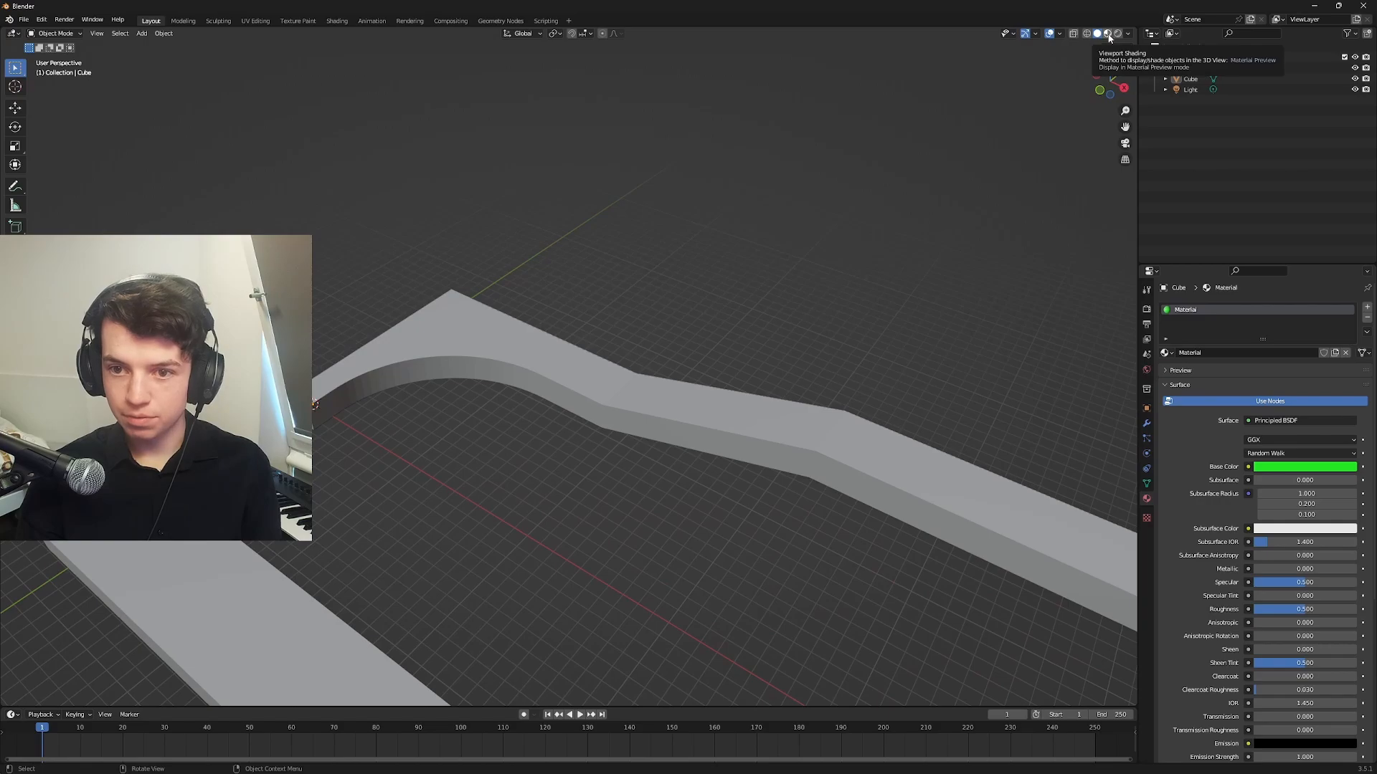
- Compare the green mesh in Material Preview, Solid and Rendered viewport shading, ending in Rendered
click(1108, 37)
mouse_move(624, 344)
middle_down()
mouse_move(593, 363)
mouse_move(755, 342)
mouse_move(1004, 113)
middle_up()
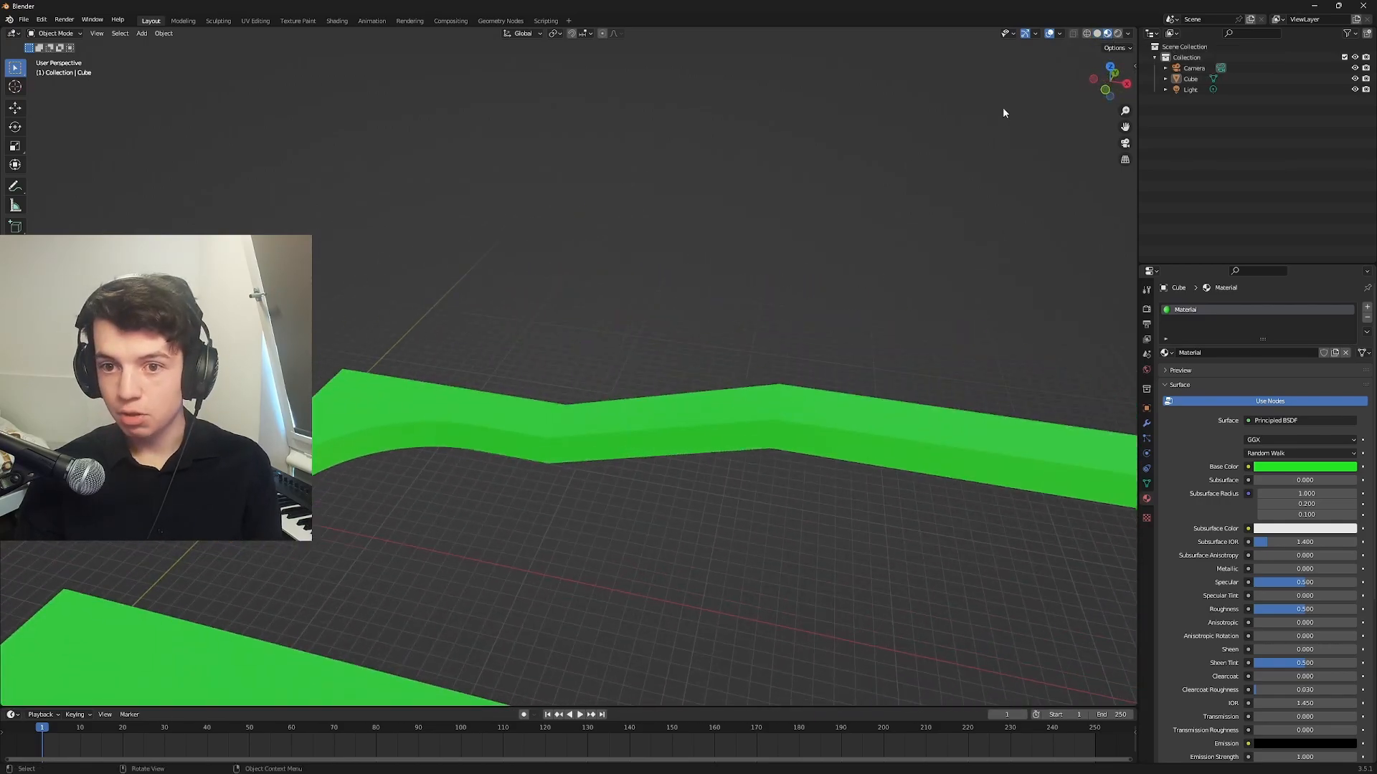
click(1120, 36)
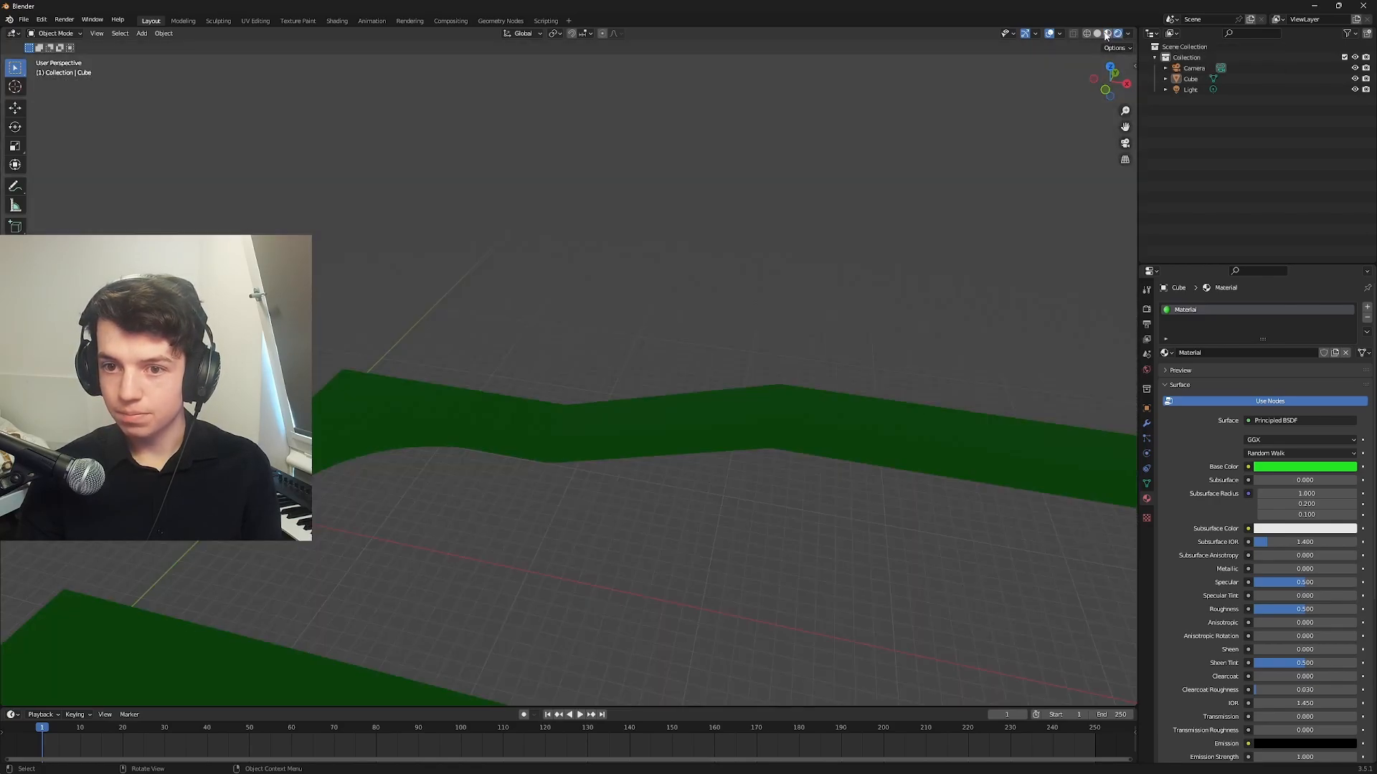
click(1098, 34)
click(1108, 34)
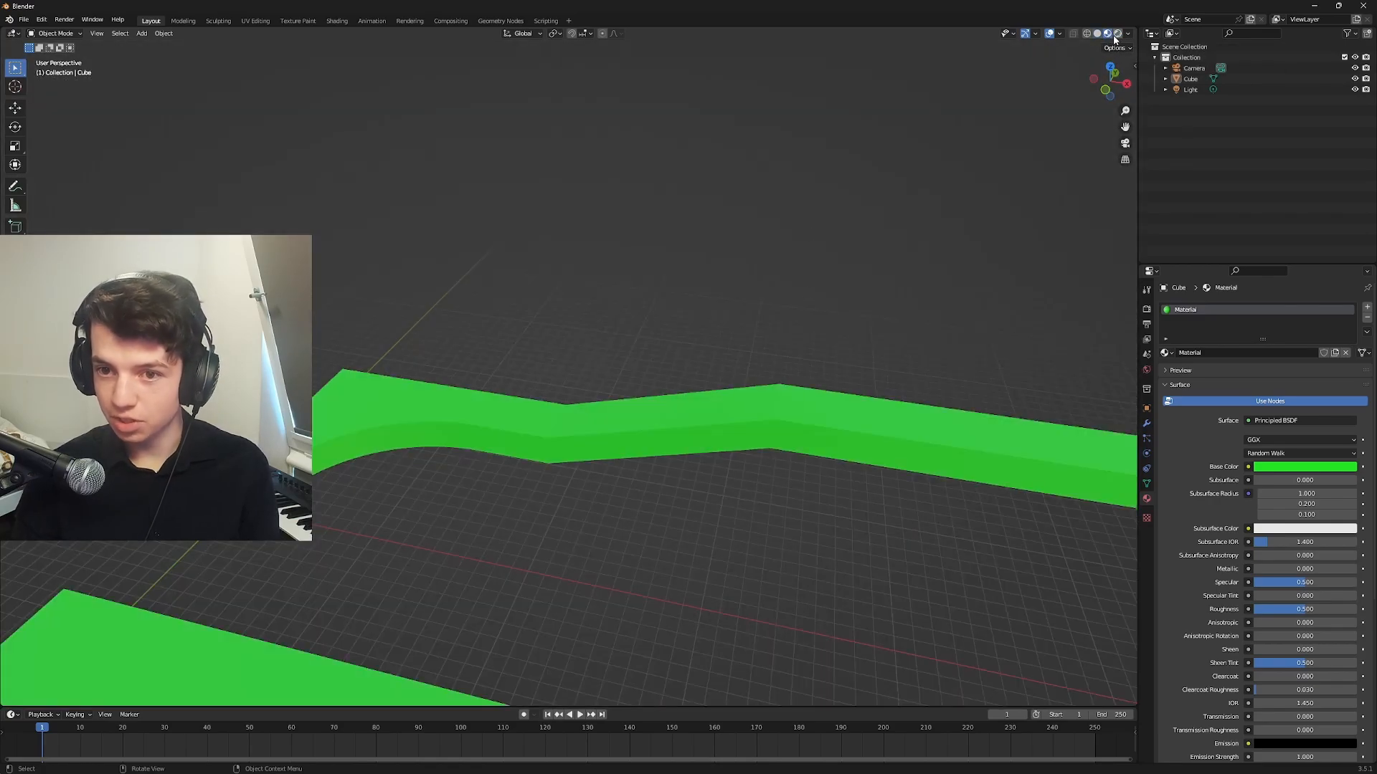
click(1118, 33)
mouse_move(1035, 96)
middle_down()
mouse_move(765, 333)
mouse_move(885, 313)
mouse_move(1015, 357)
mouse_move(1029, 346)
middle_up()
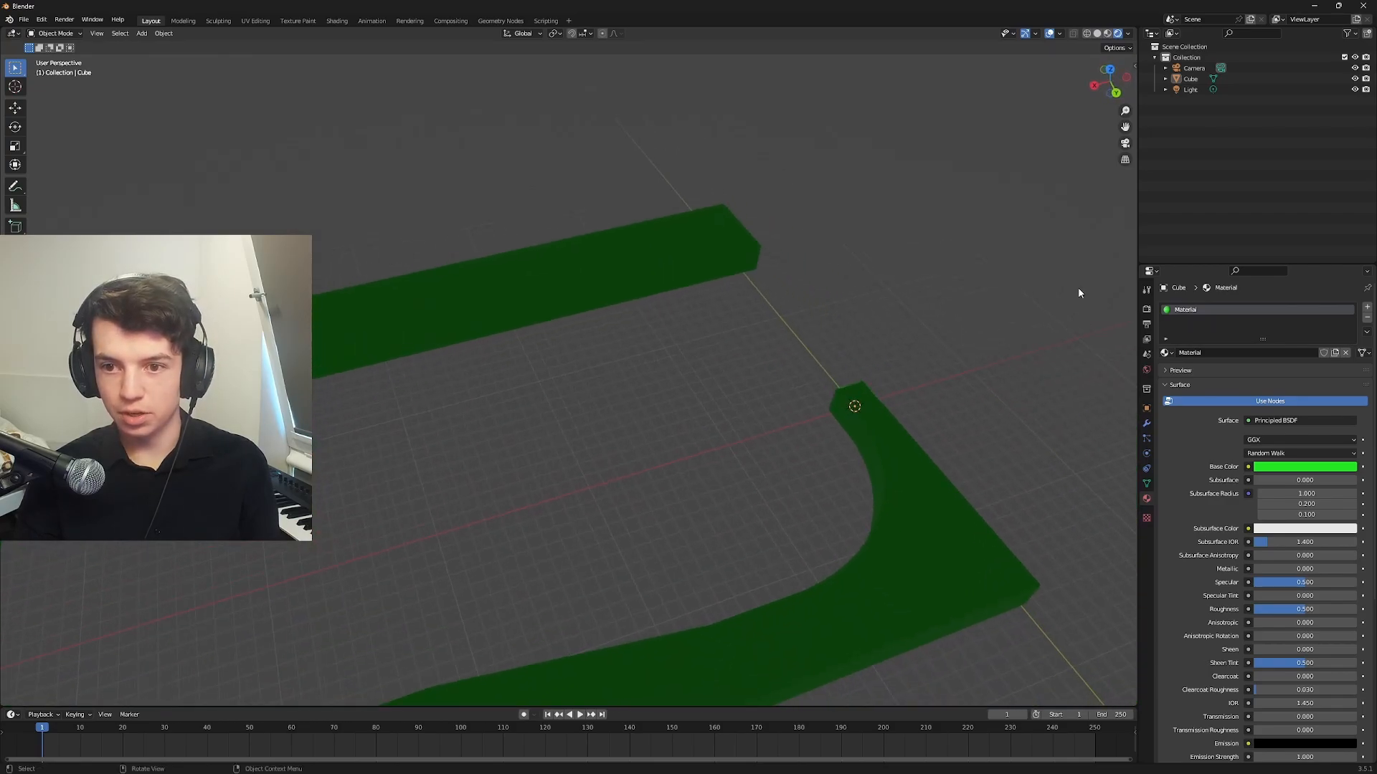
- Delete the existing light from the scene collection
click(1192, 90)
key(KP_Decimal)
scroll(782, 350, down, 1)
scroll(765, 361, up, 8)
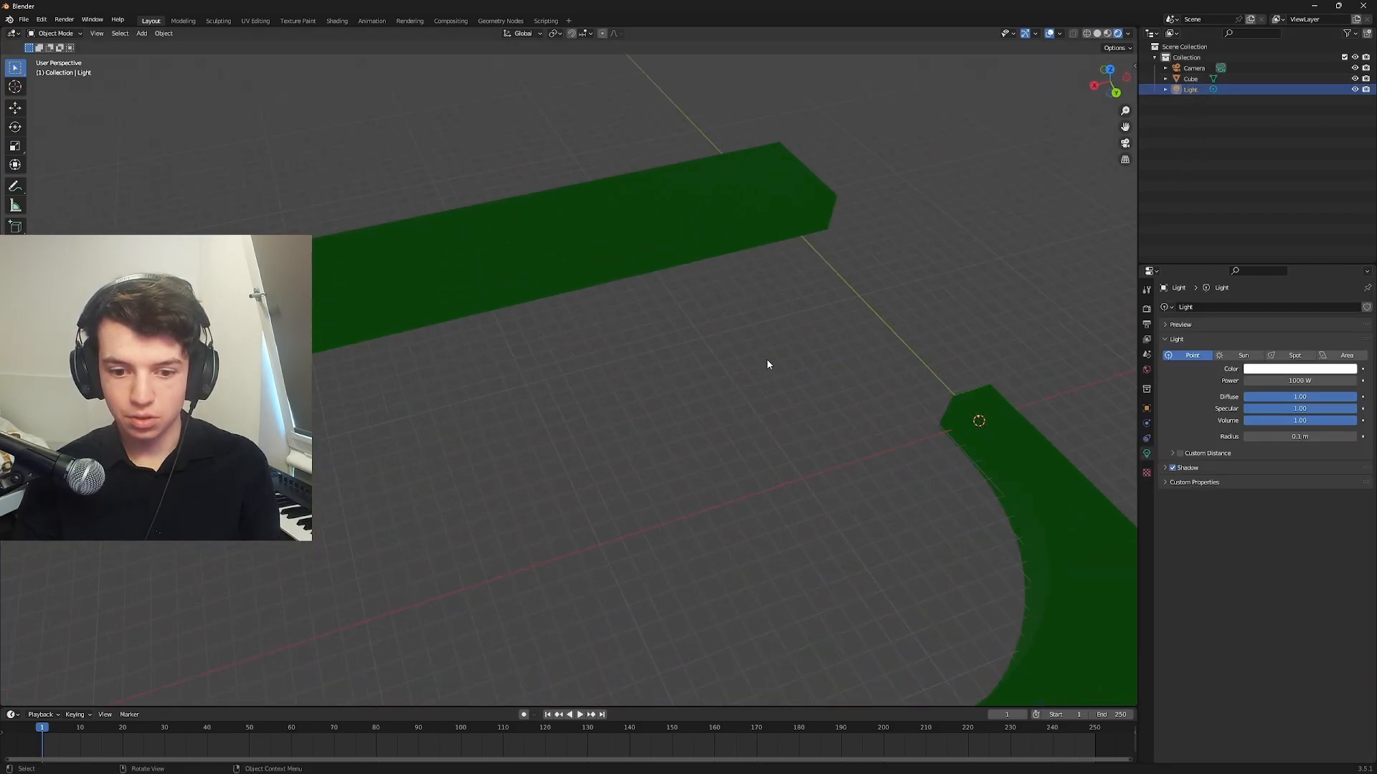
middle_drag(349, 207, 566, 276)
key(Delete)
right_click(686, 460)
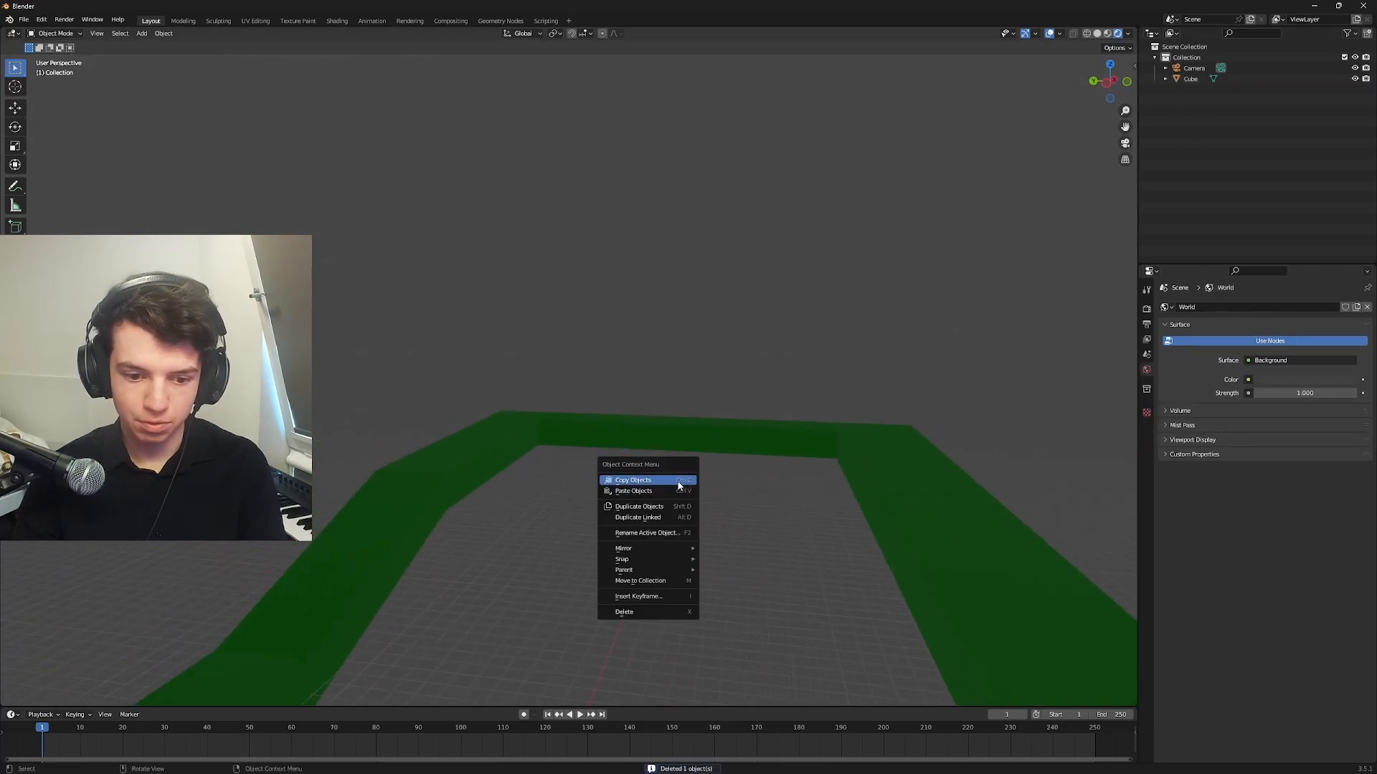
- Add a point light to the scene and set its power to 10000 W
key(shift+a)
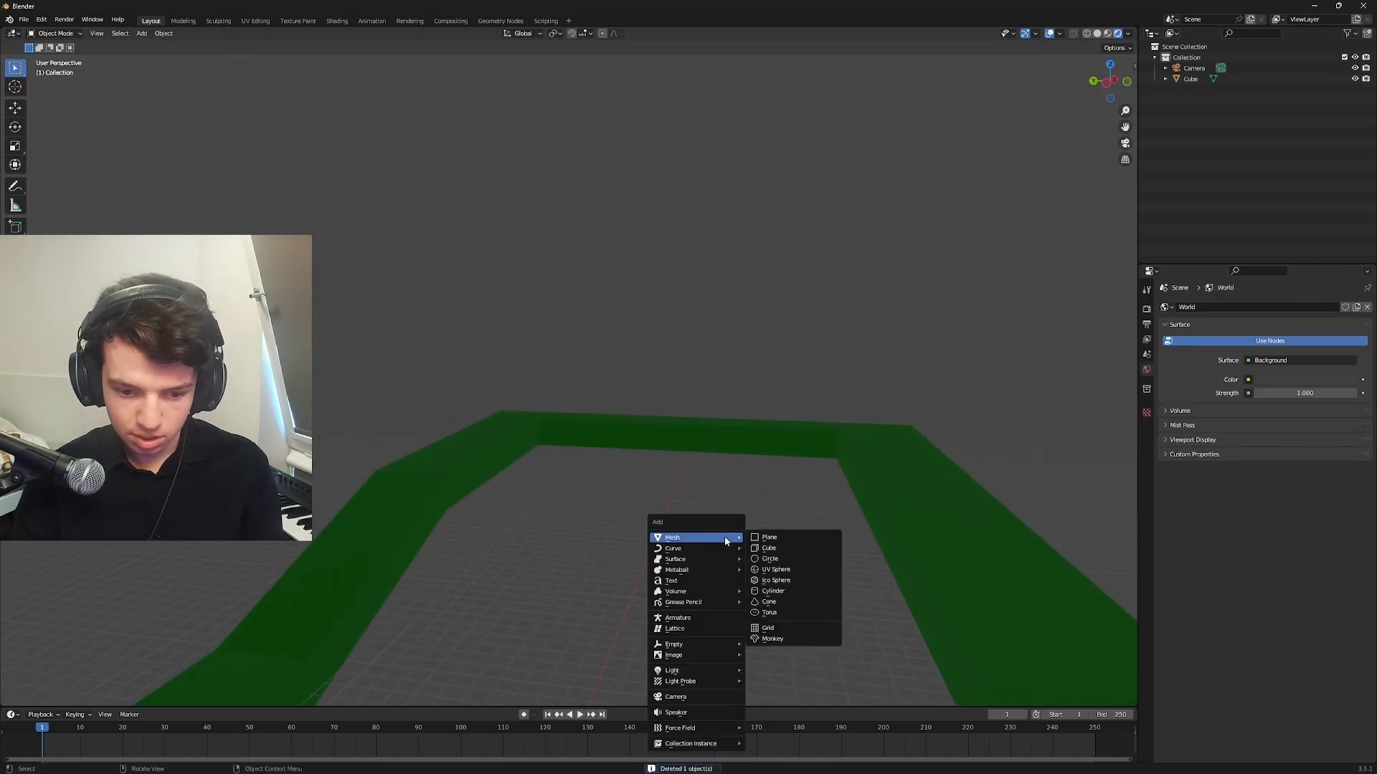
mouse_move(712, 673)
click(768, 669)
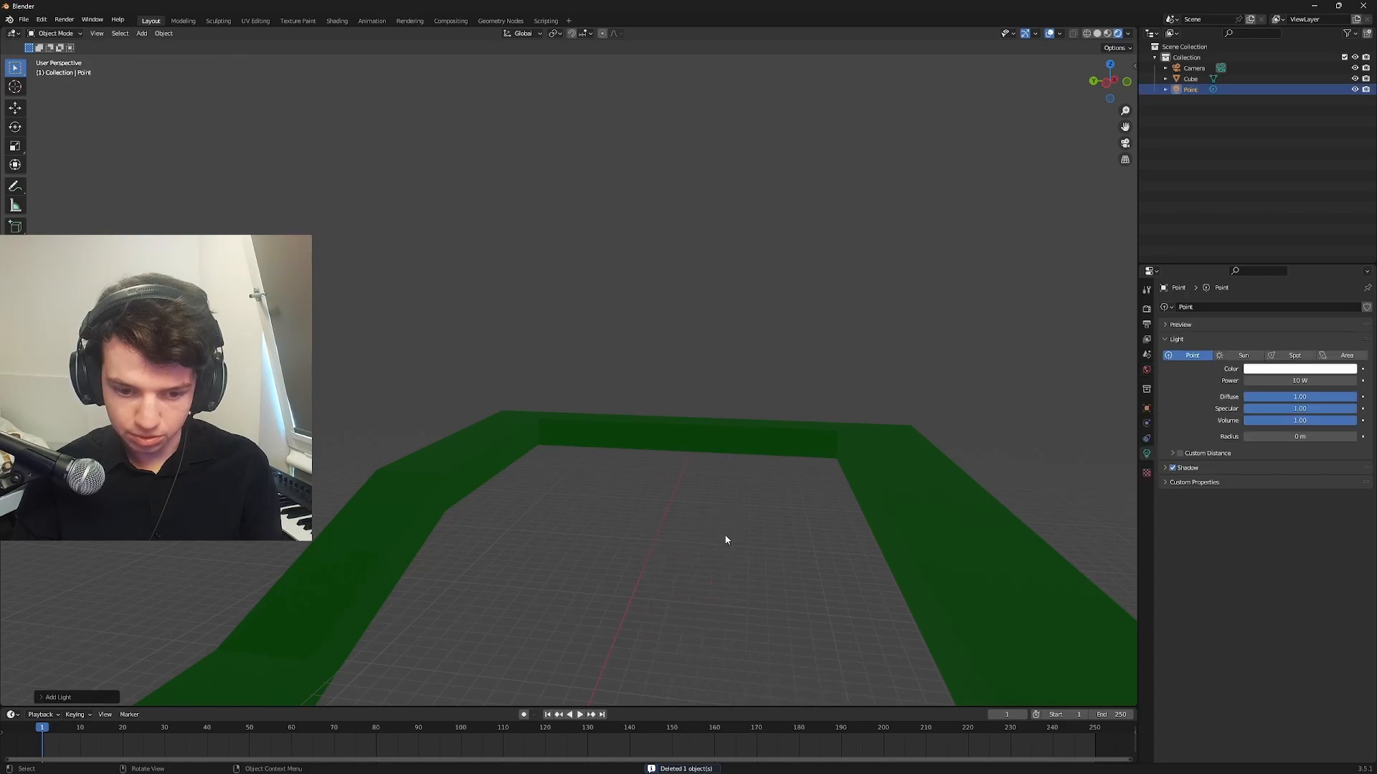
middle_drag(725, 533, 716, 544)
middle_drag(568, 529, 972, 277)
click(1164, 89)
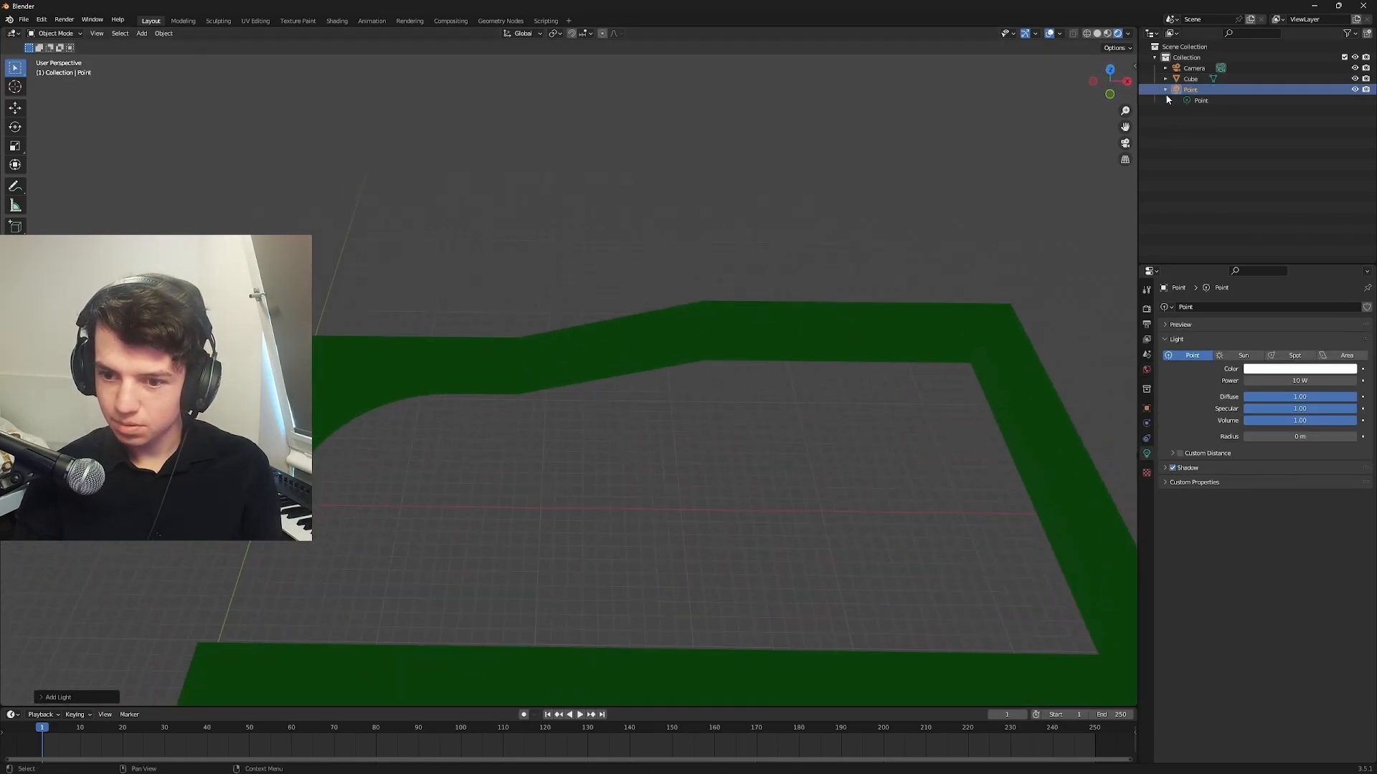
click(1278, 378)
text(10000)
key(Return)
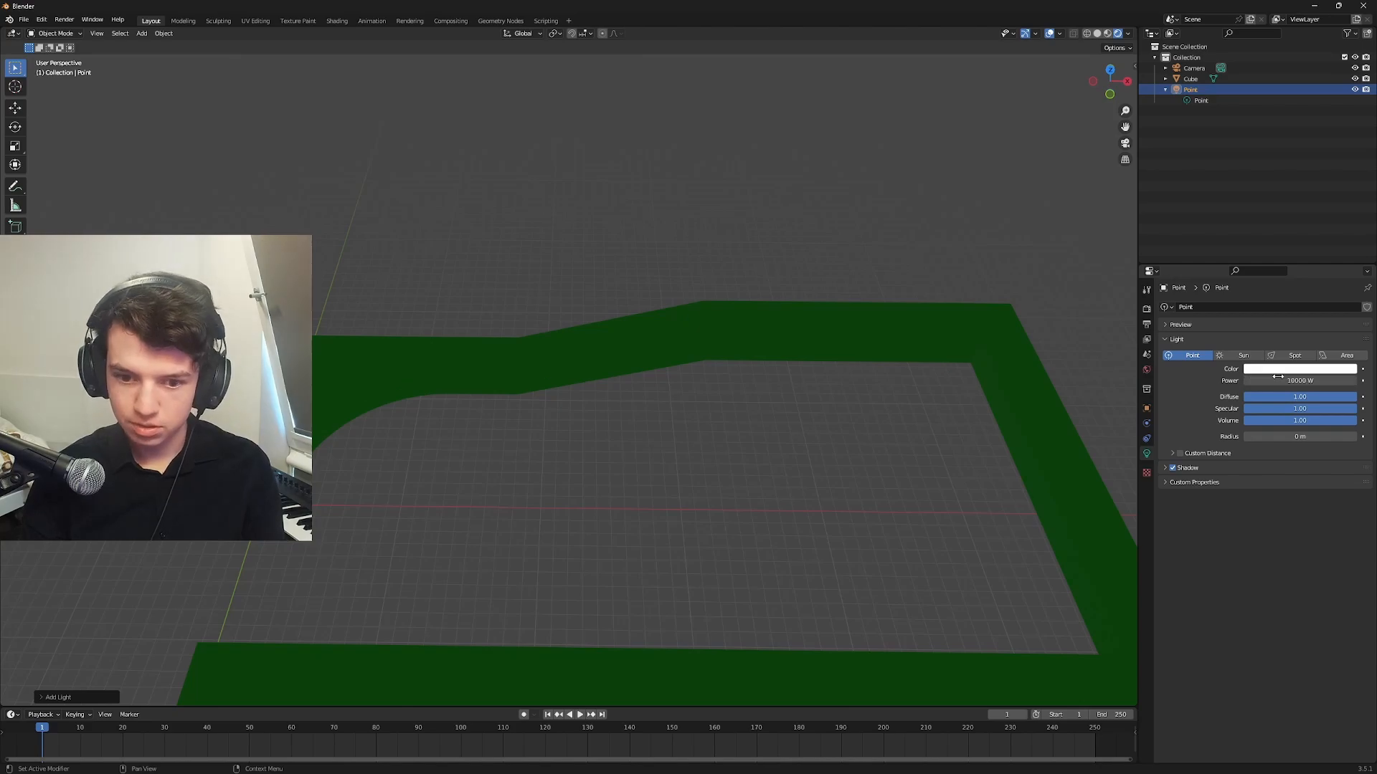
- Move the frame mesh along the X axis, away from the point light at the origin
middle_drag(717, 431, 915, 286)
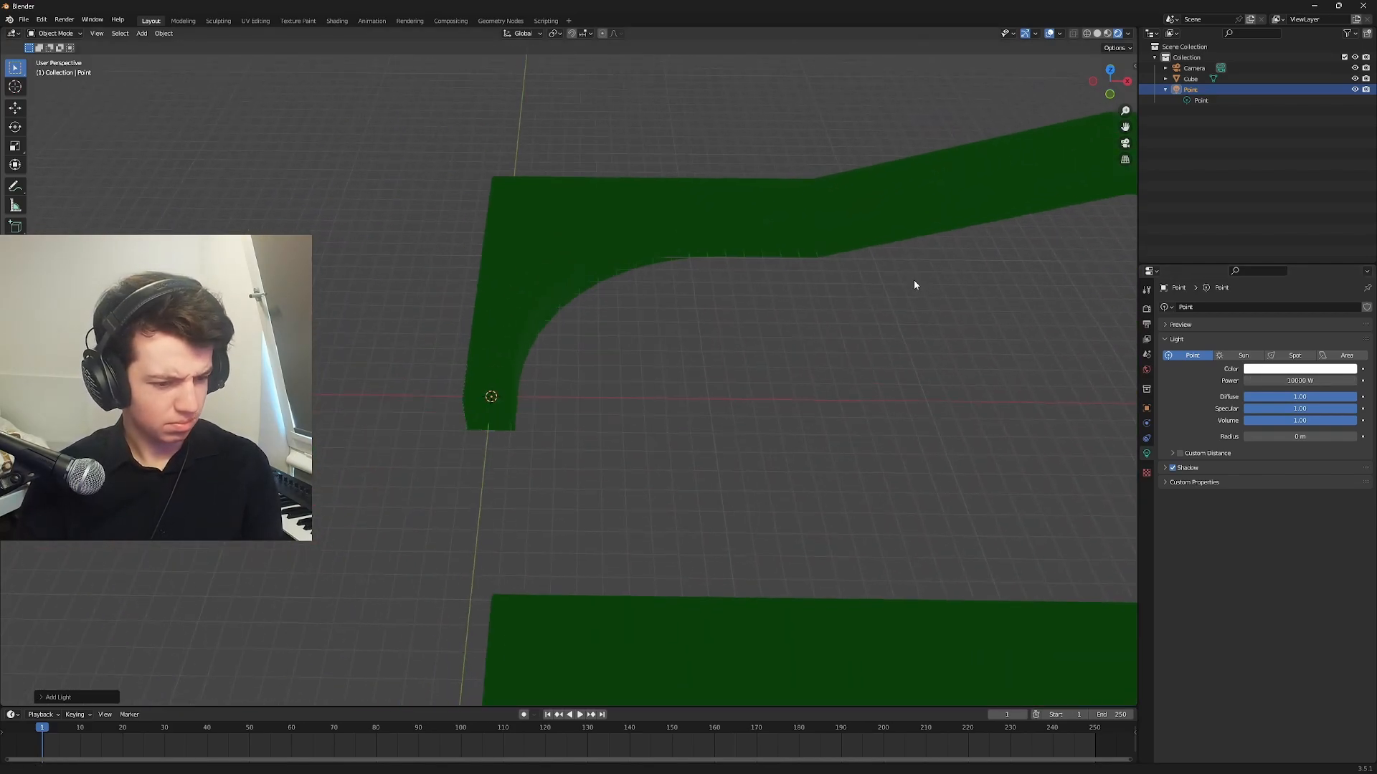
scroll(531, 418, up, 3)
click(461, 367)
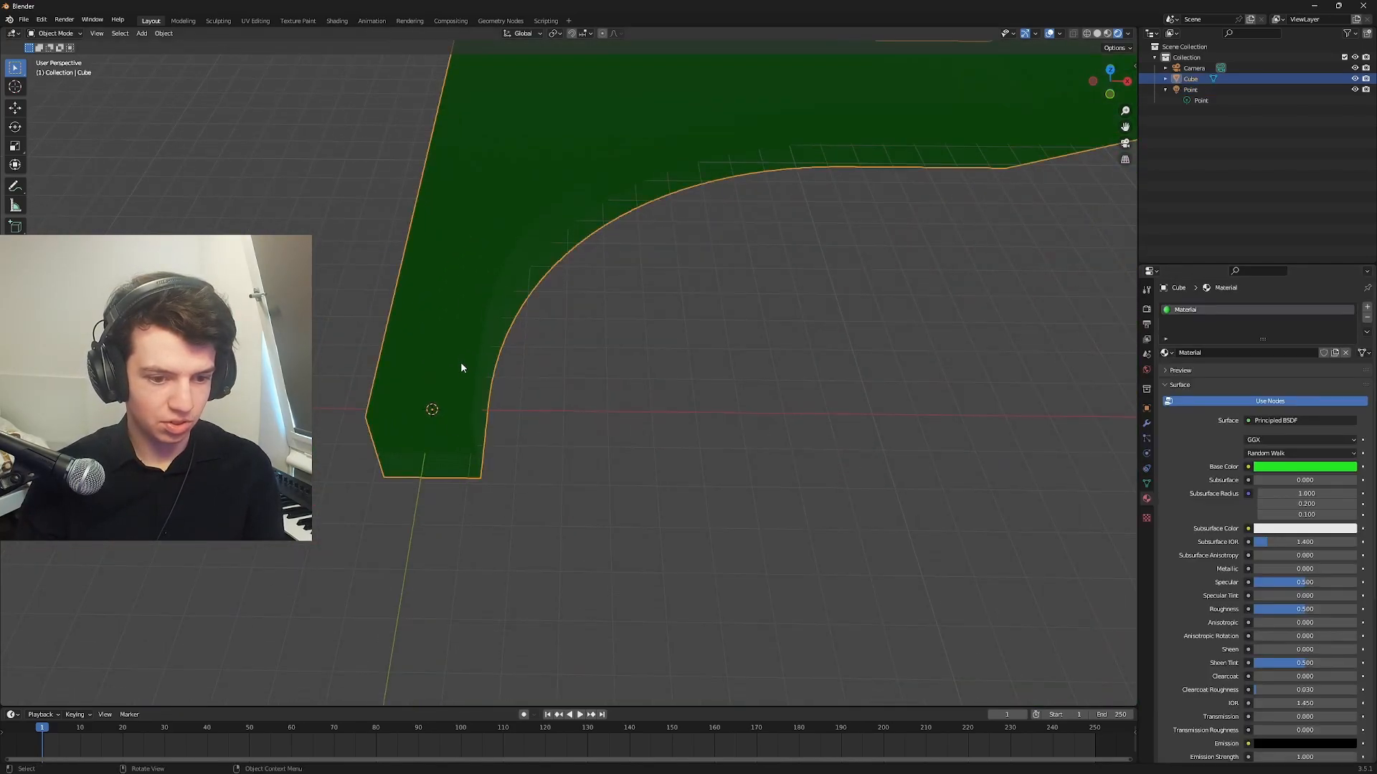
click(14, 108)
drag(466, 411, 661, 428)
click(492, 436)
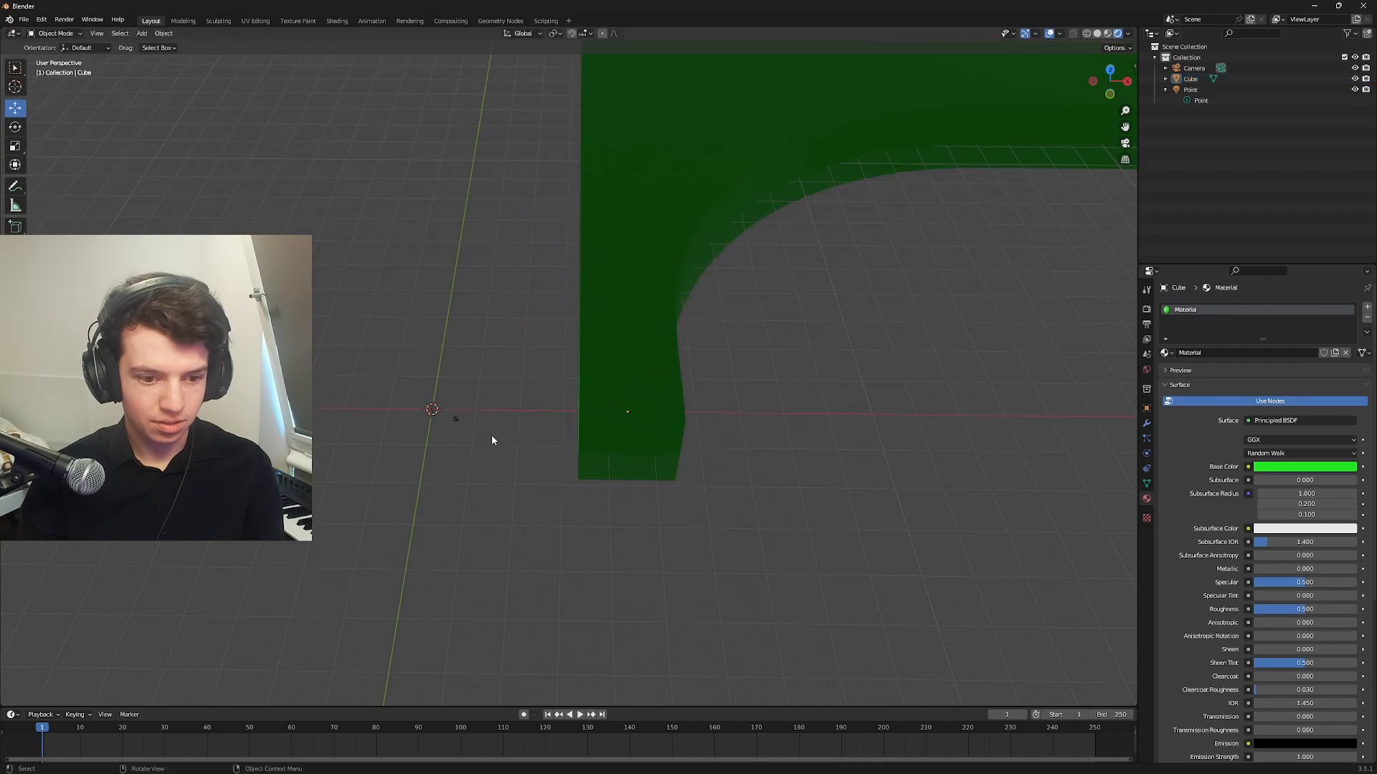
- Move the point light along the X axis until it sits close to the side face of the mesh's open end
click(430, 410)
drag(457, 413, 596, 407)
middle_drag(597, 407, 682, 399)
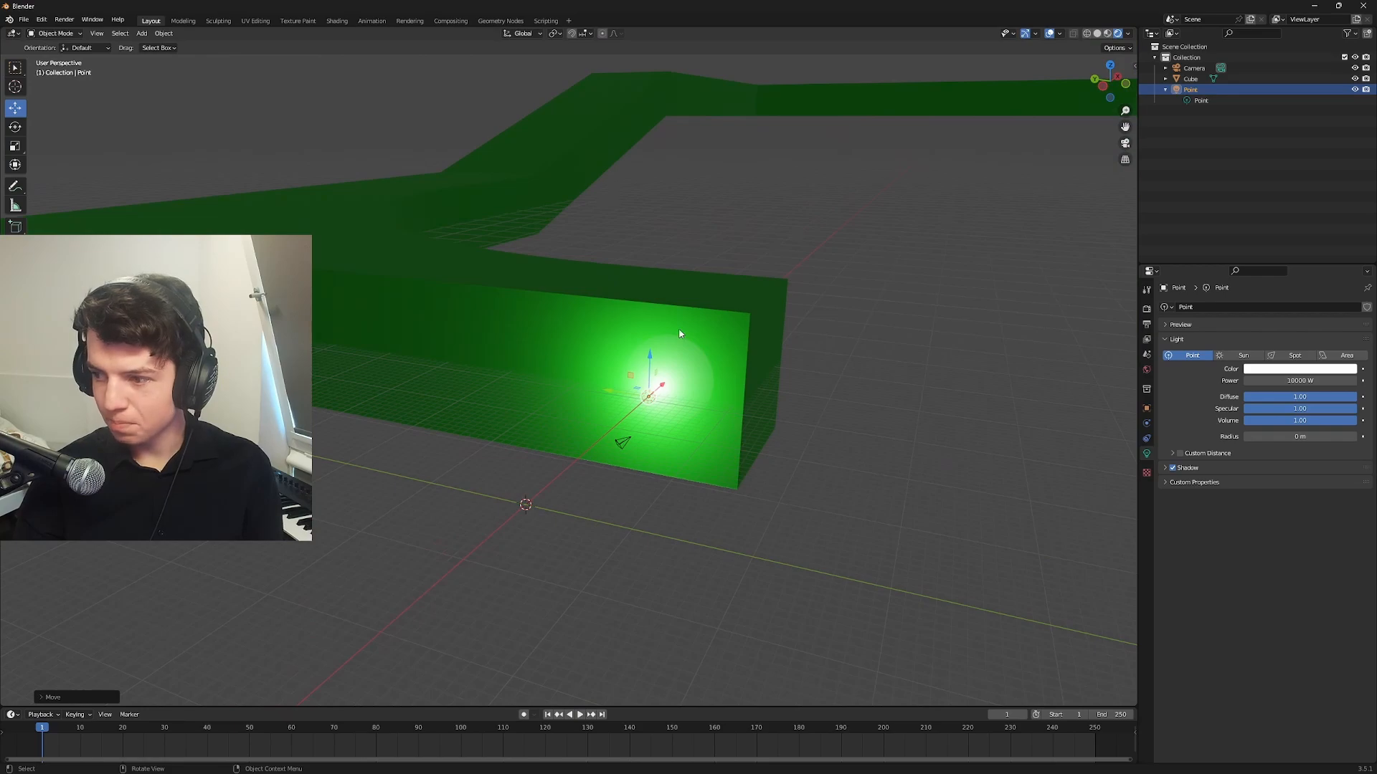
- Compare the lit end of the mesh in Material Preview and Rendered viewport shading
click(1108, 33)
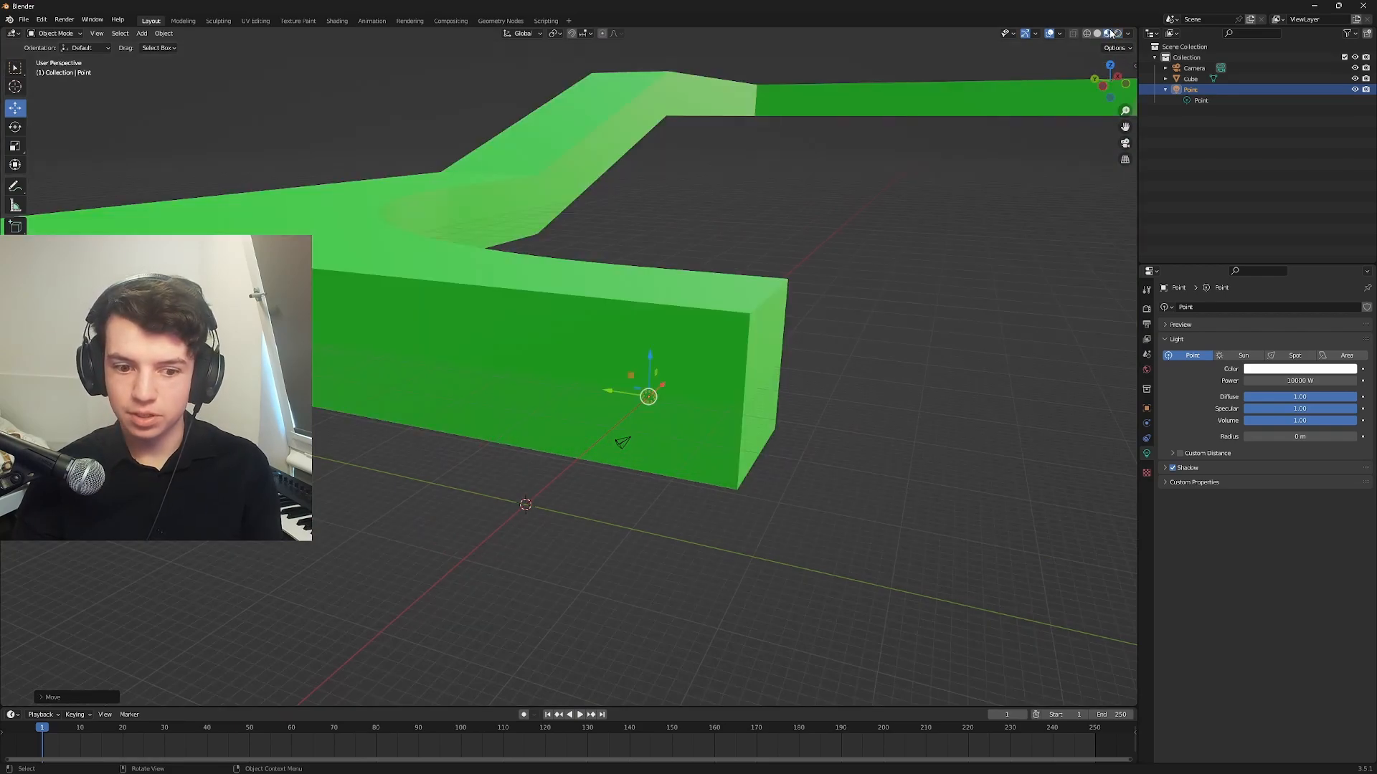
mouse_move(1018, 136)
middle_down()
mouse_move(961, 196)
mouse_move(910, 190)
mouse_move(1027, 106)
mouse_move(871, 217)
mouse_move(1115, 27)
middle_up()
click(1117, 33)
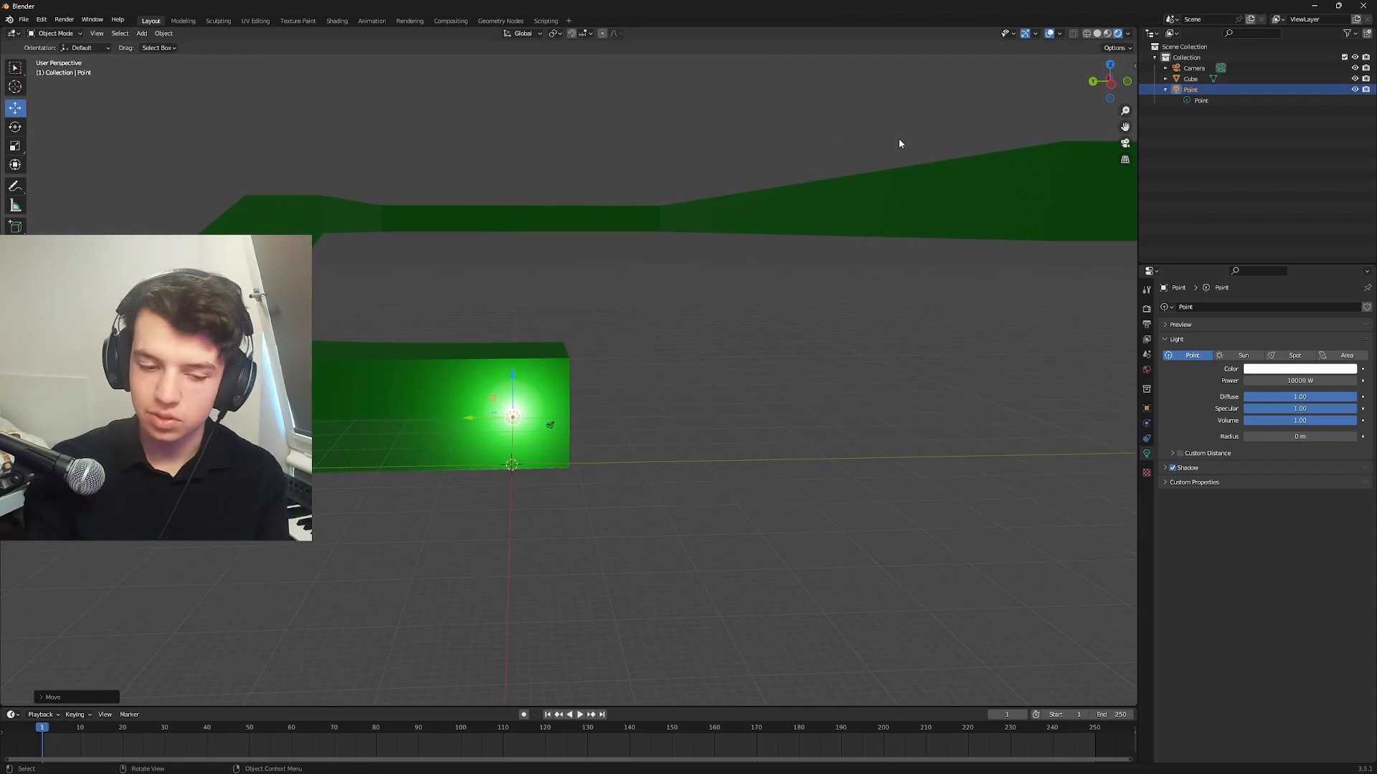
- Raise the point light and shift it along the Y axis, so that it sits above the curved end section
mouse_move(473, 402)
middle_down()
mouse_move(461, 459)
mouse_move(484, 416)
middle_up()
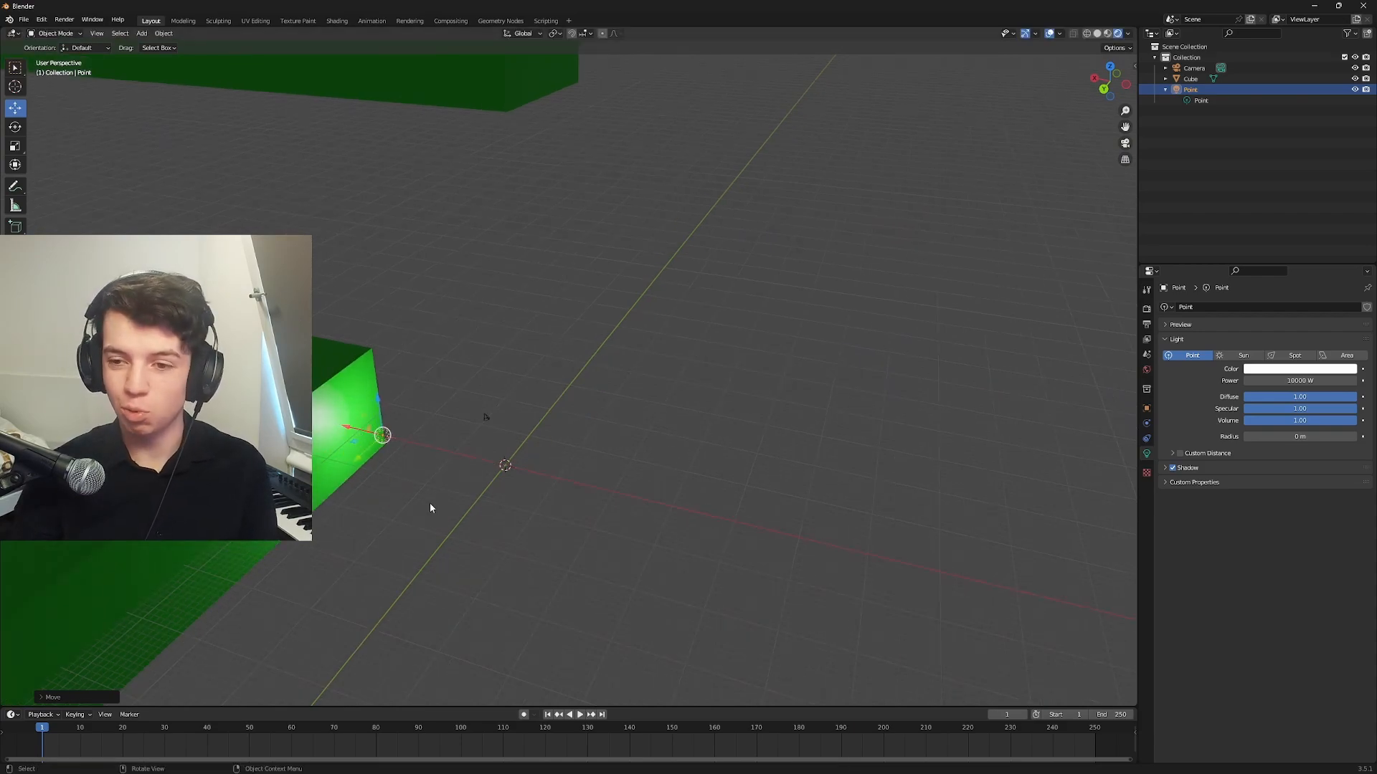
shift+middle_drag(428, 502, 557, 433)
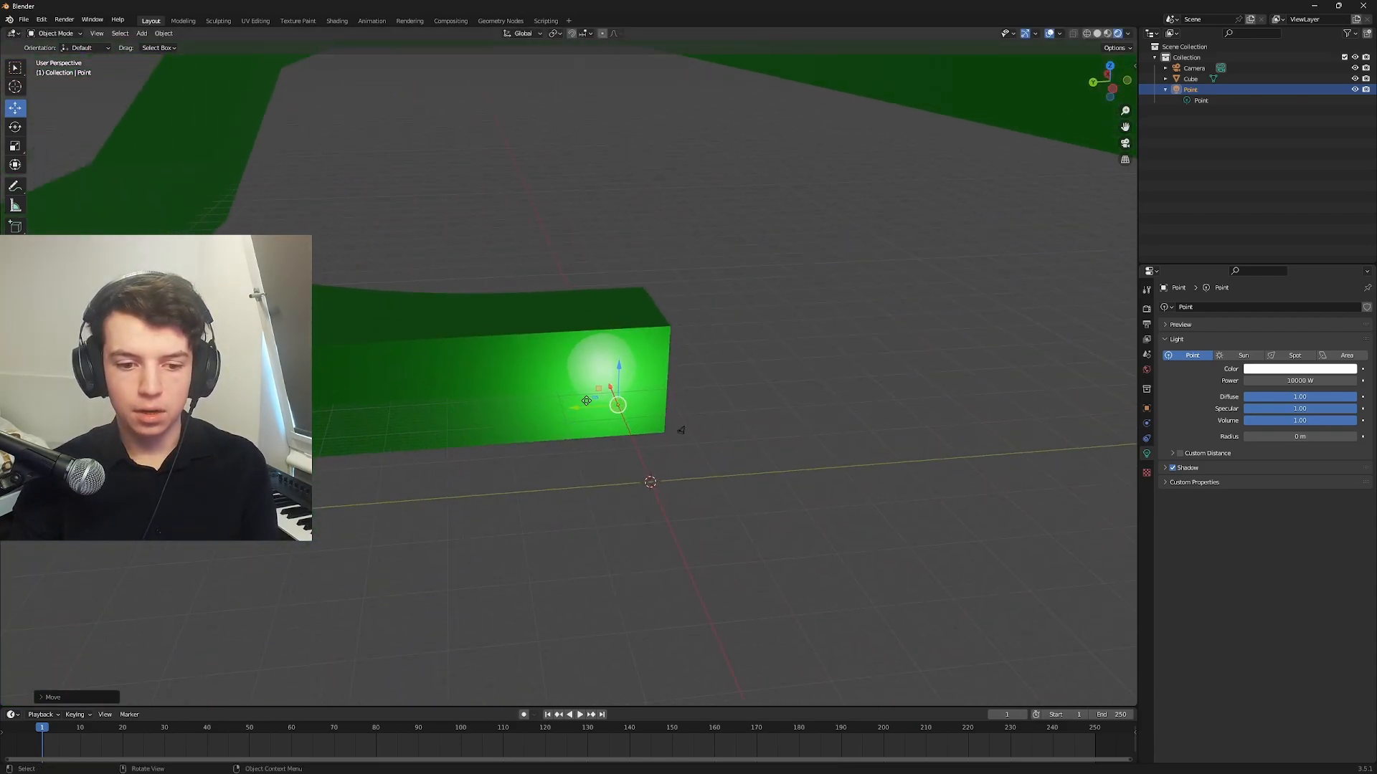
drag(586, 400, 460, 250)
- Switch the viewport to Material Preview shading and deselect the point light
click(1107, 34)
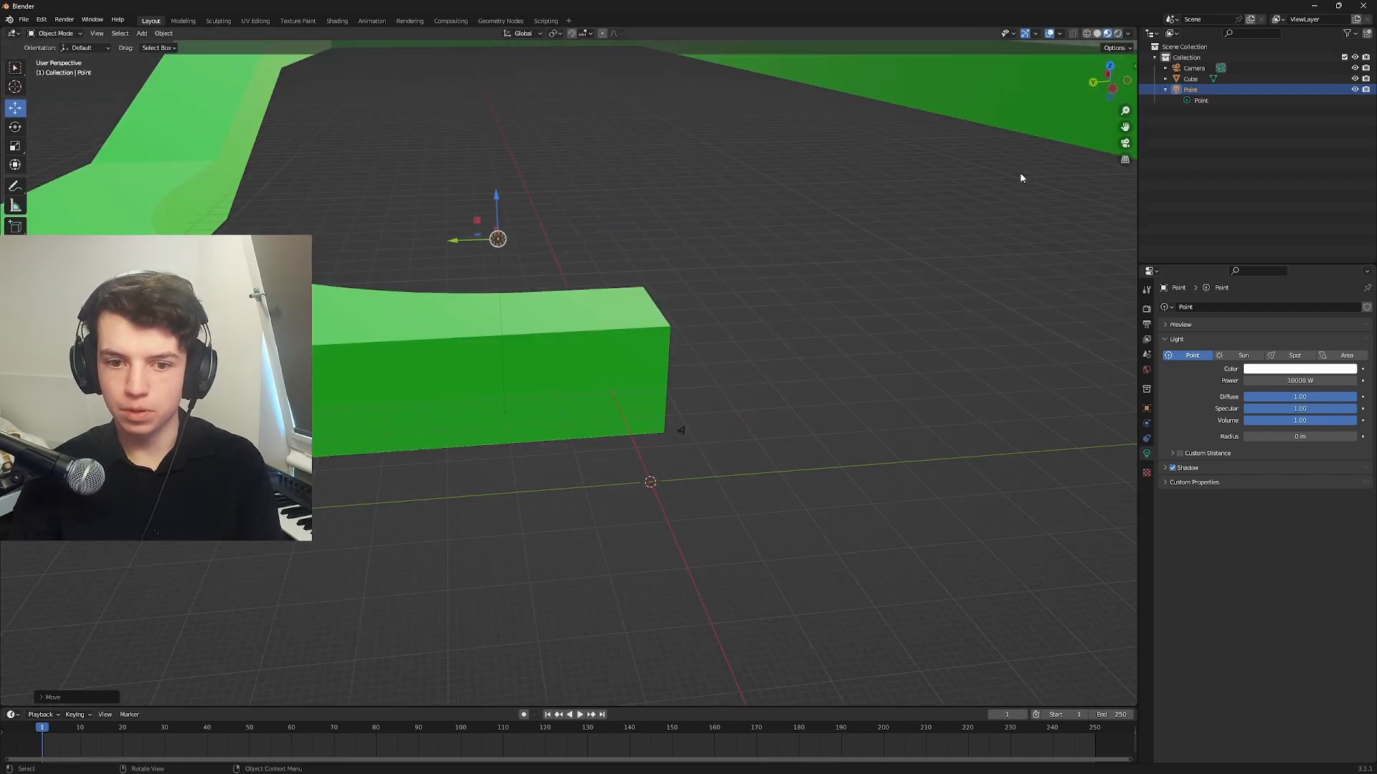
click(677, 290)
middle_drag(710, 251, 624, 292)
scroll(721, 252, down, 5)
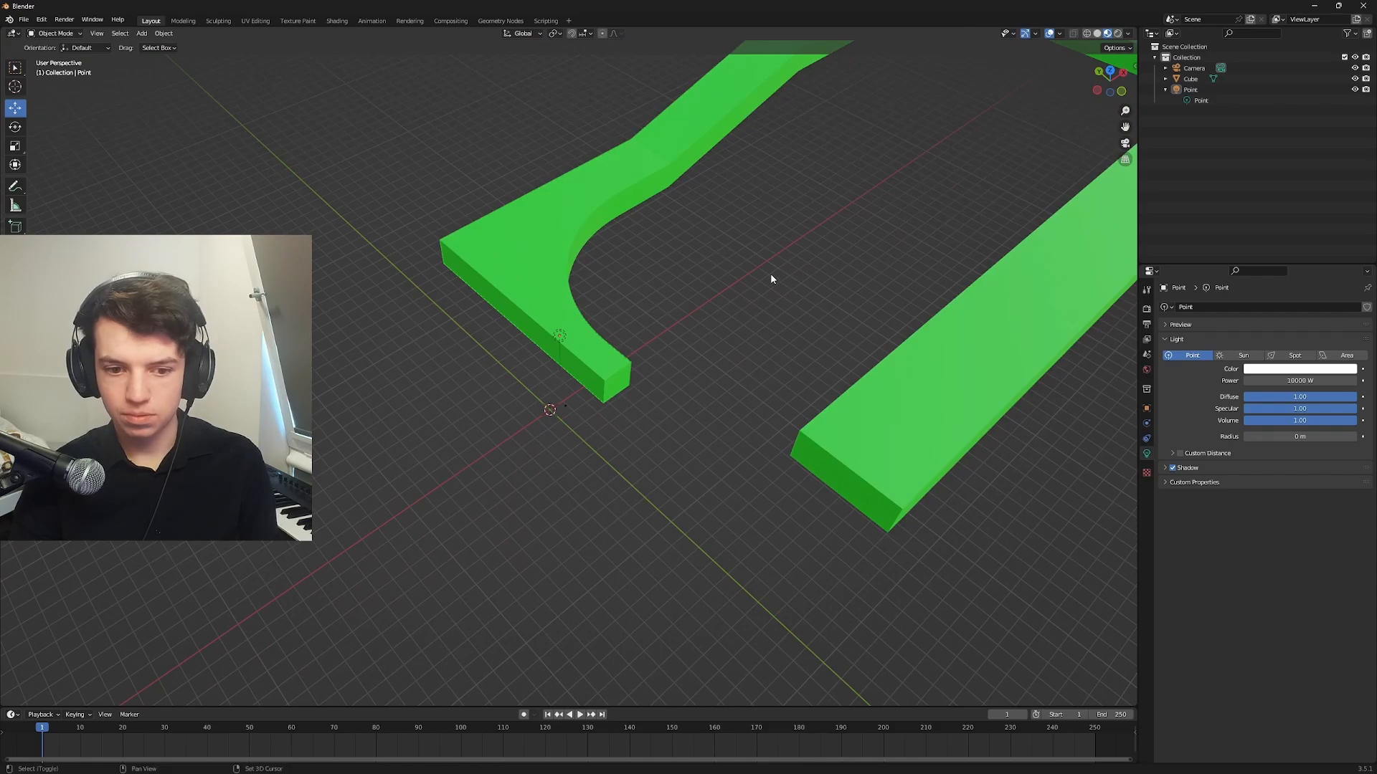
middle_drag(771, 279, 492, 421)
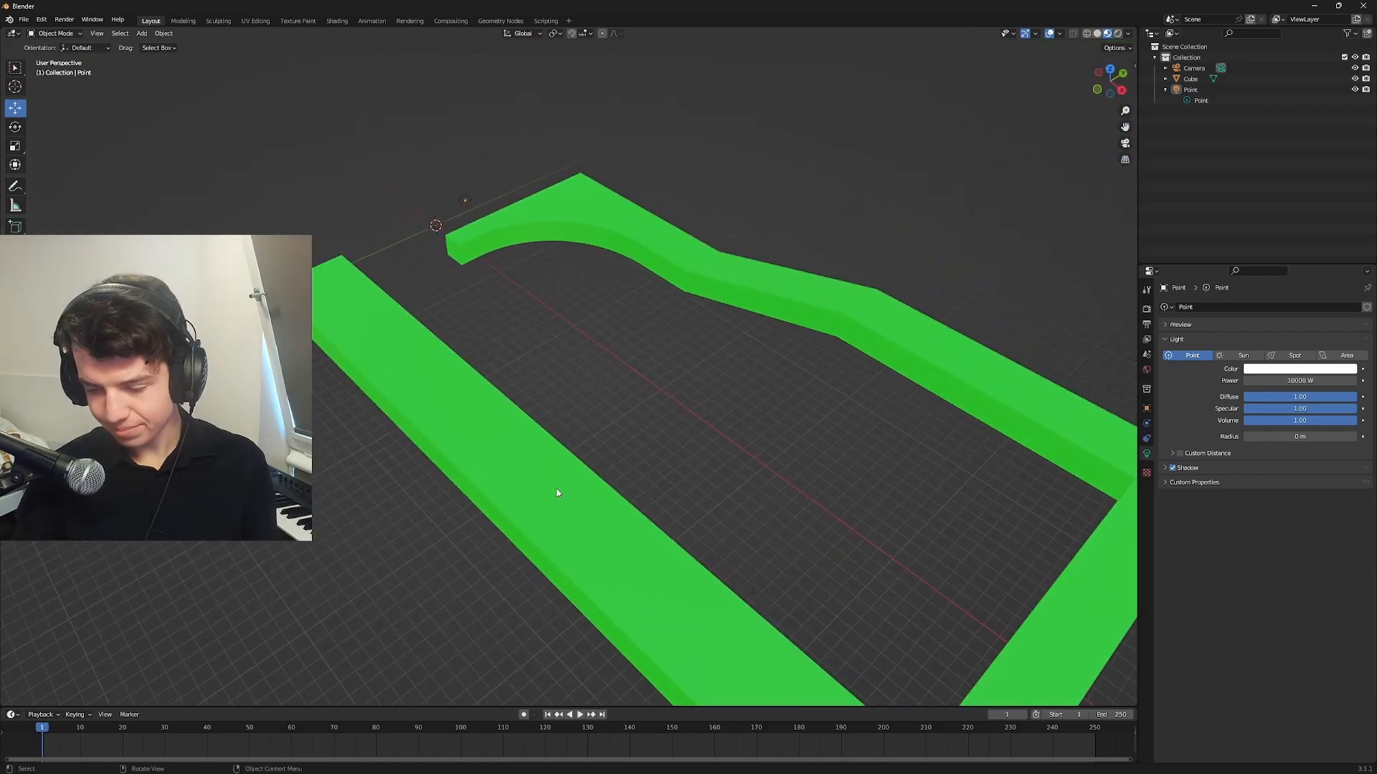
- Change the frame mesh's material base color to black by lowering its brightness fully
click(857, 355)
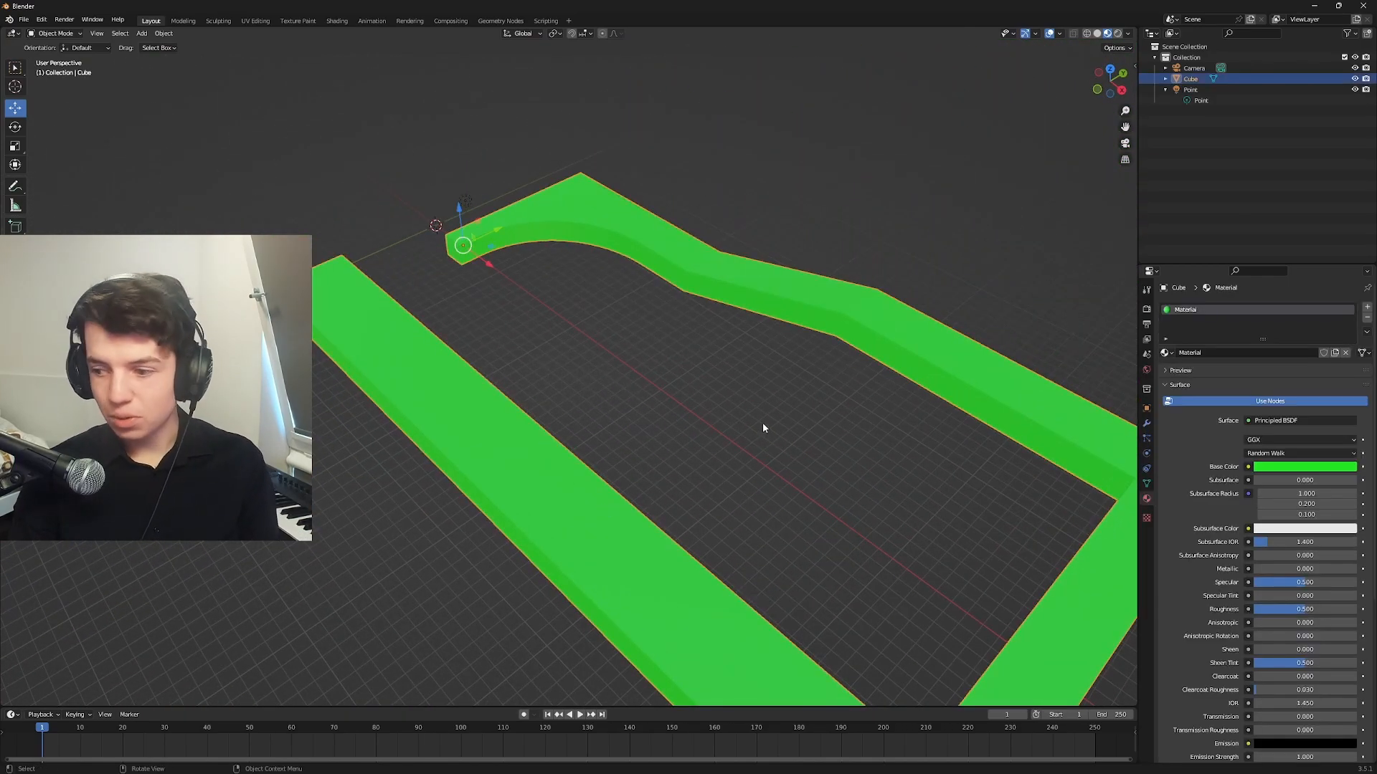
click(1269, 467)
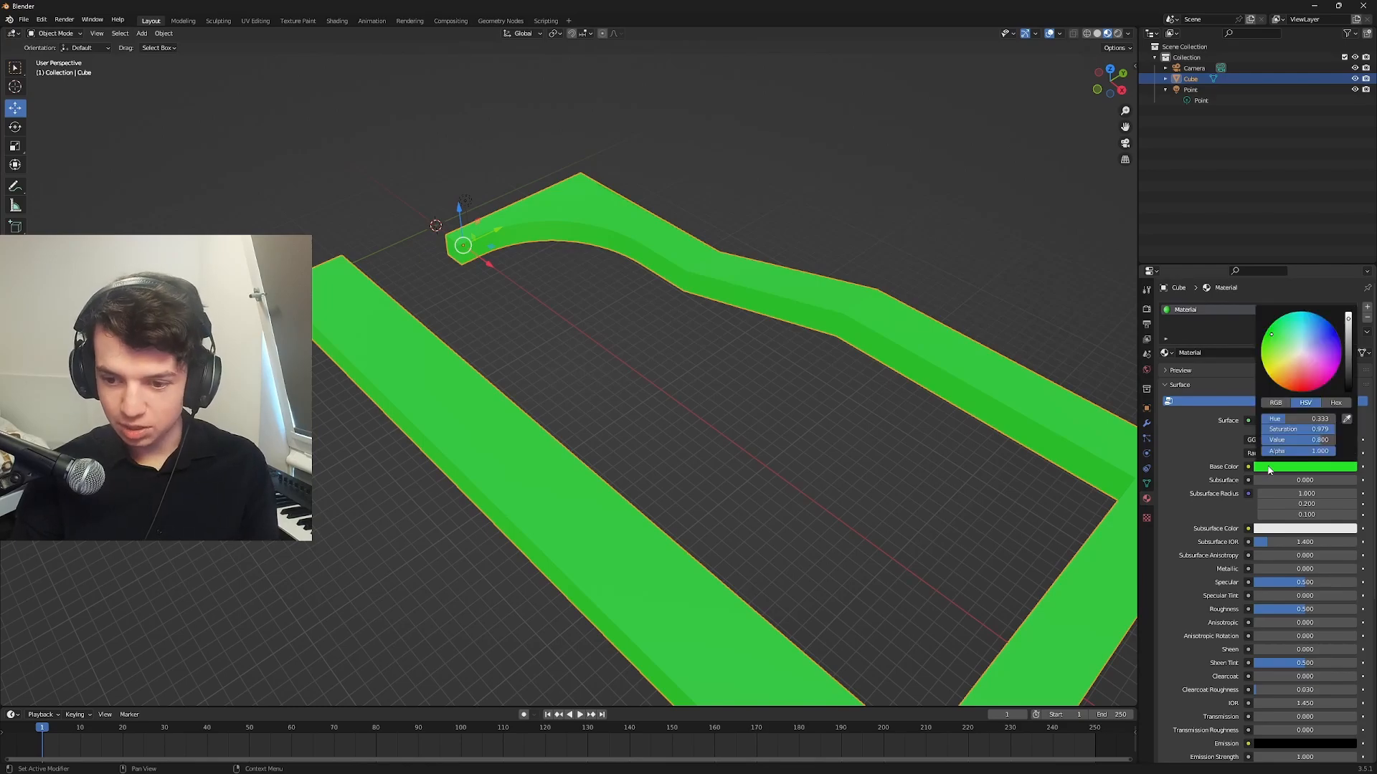
drag(1345, 372, 1347, 388)
click(600, 274)
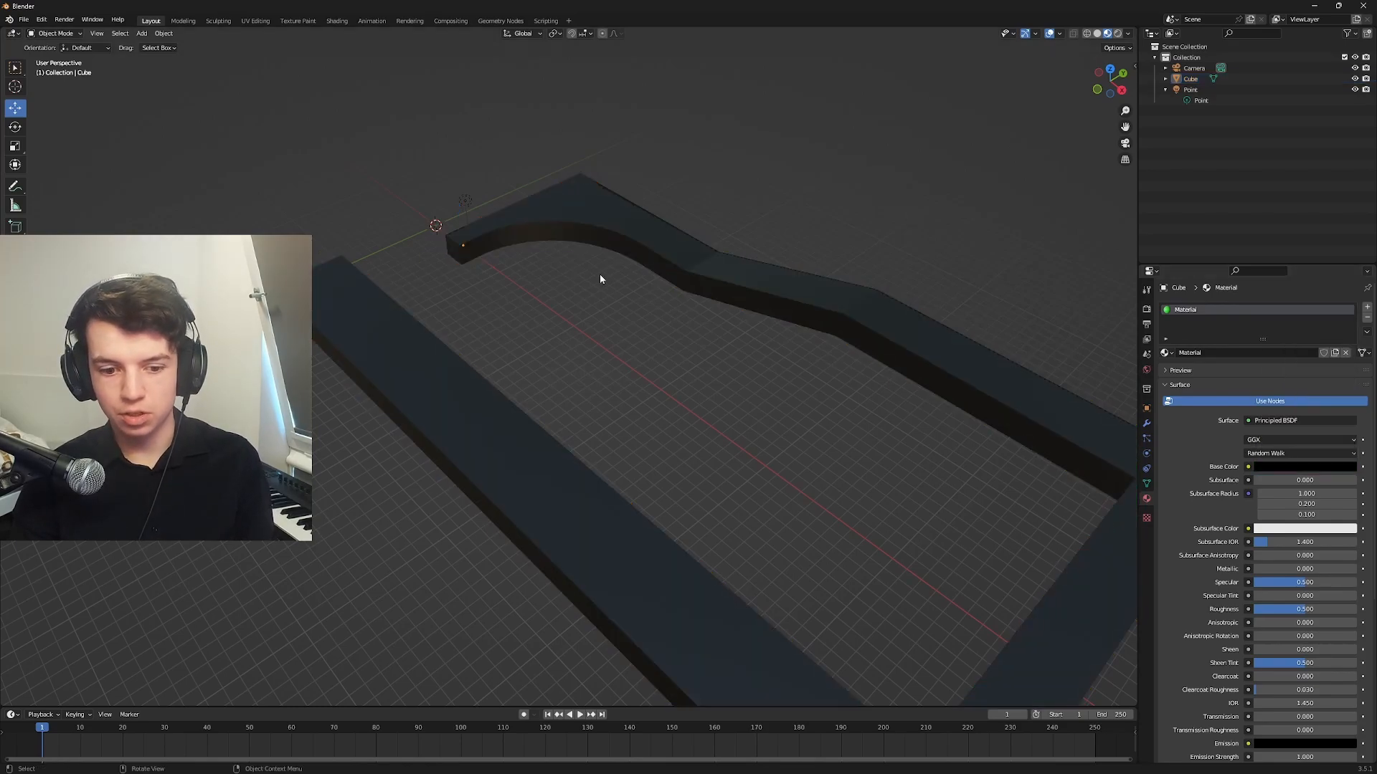
middle_drag(599, 274, 650, 287)
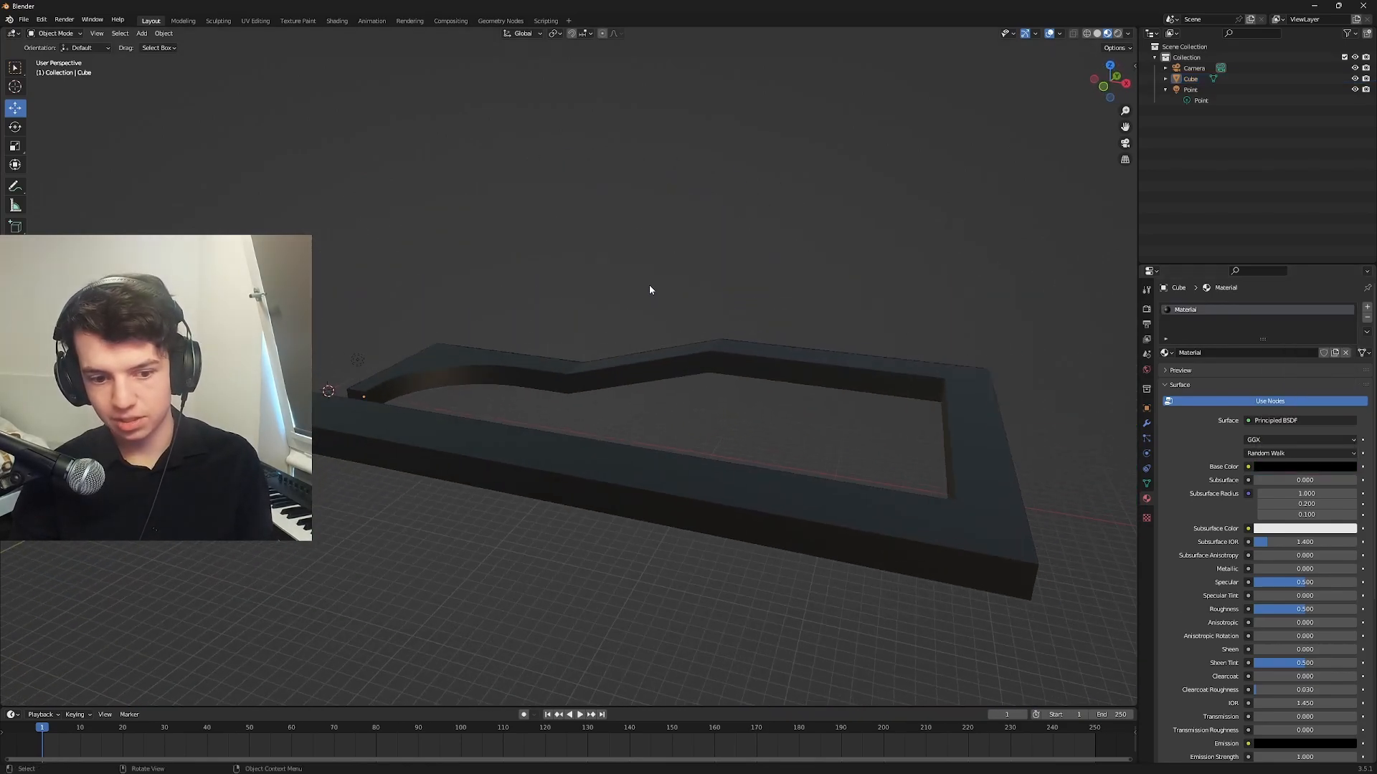
- Select the frame mesh and set its material's base color to white at full brightness
scroll(594, 342, up, 4)
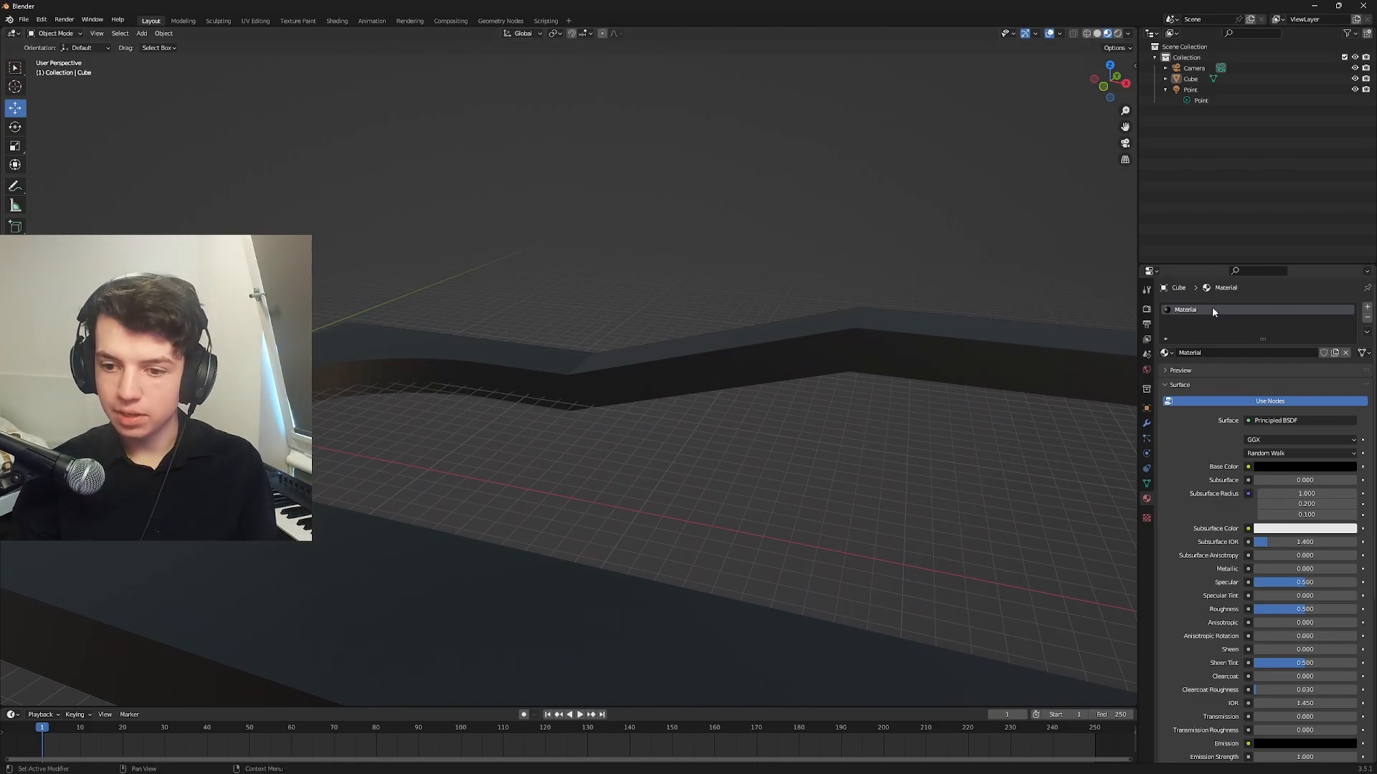
click(1052, 341)
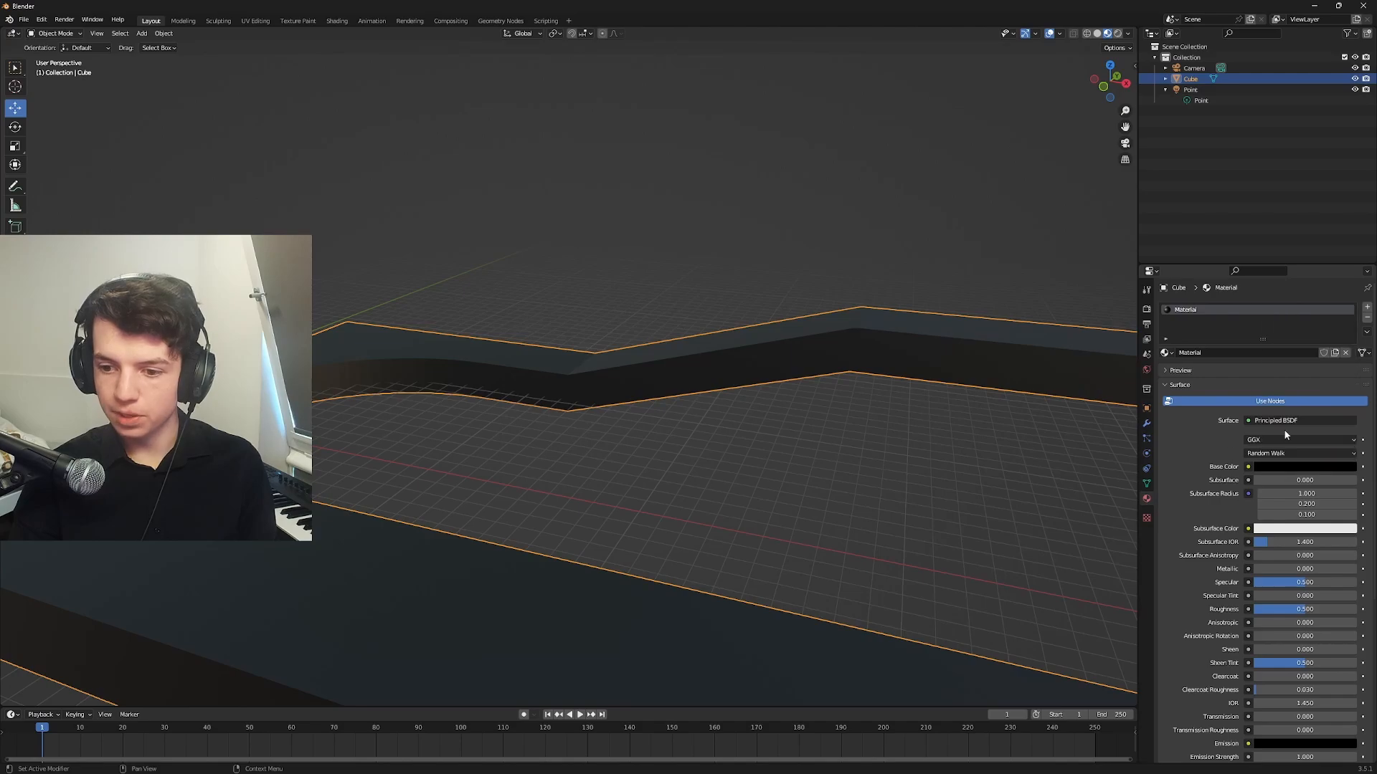
click(1294, 467)
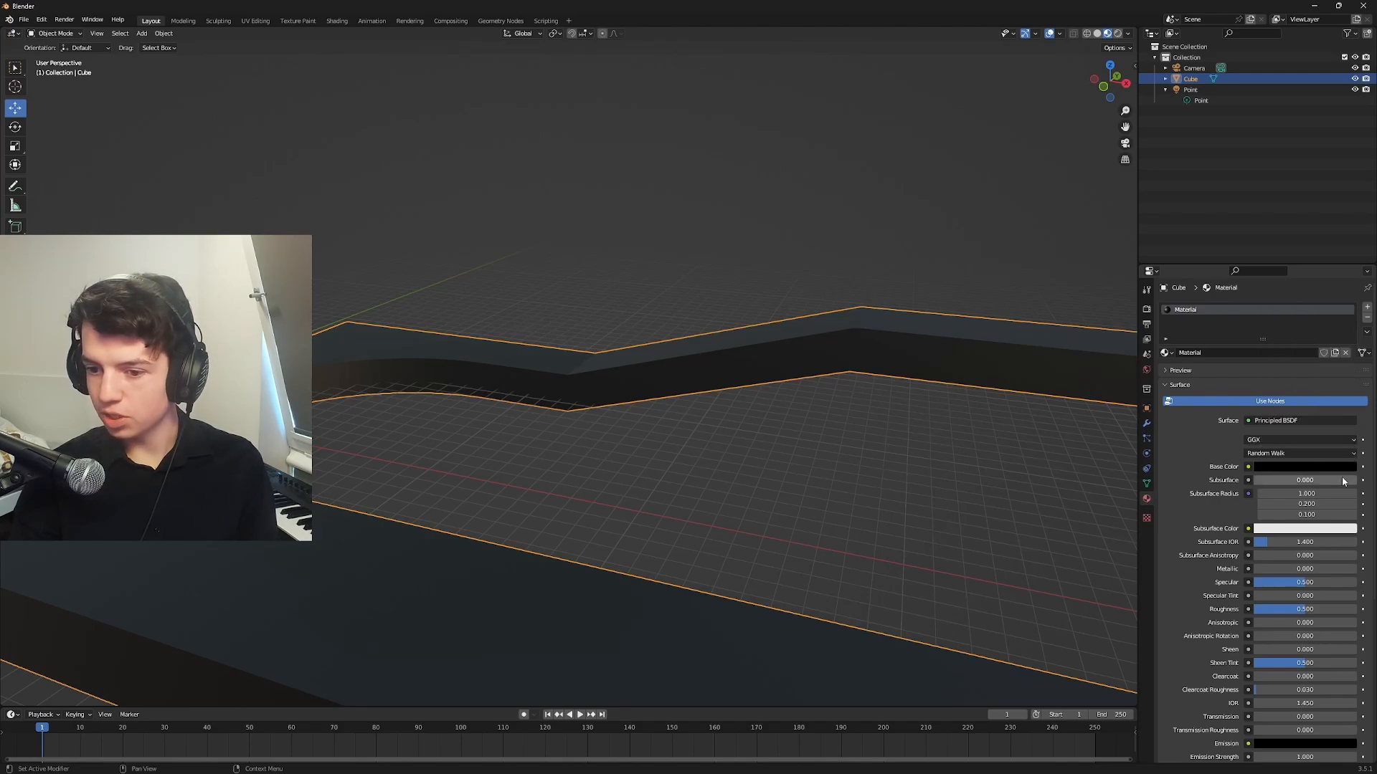
click(1297, 467)
drag(1350, 382, 1349, 313)
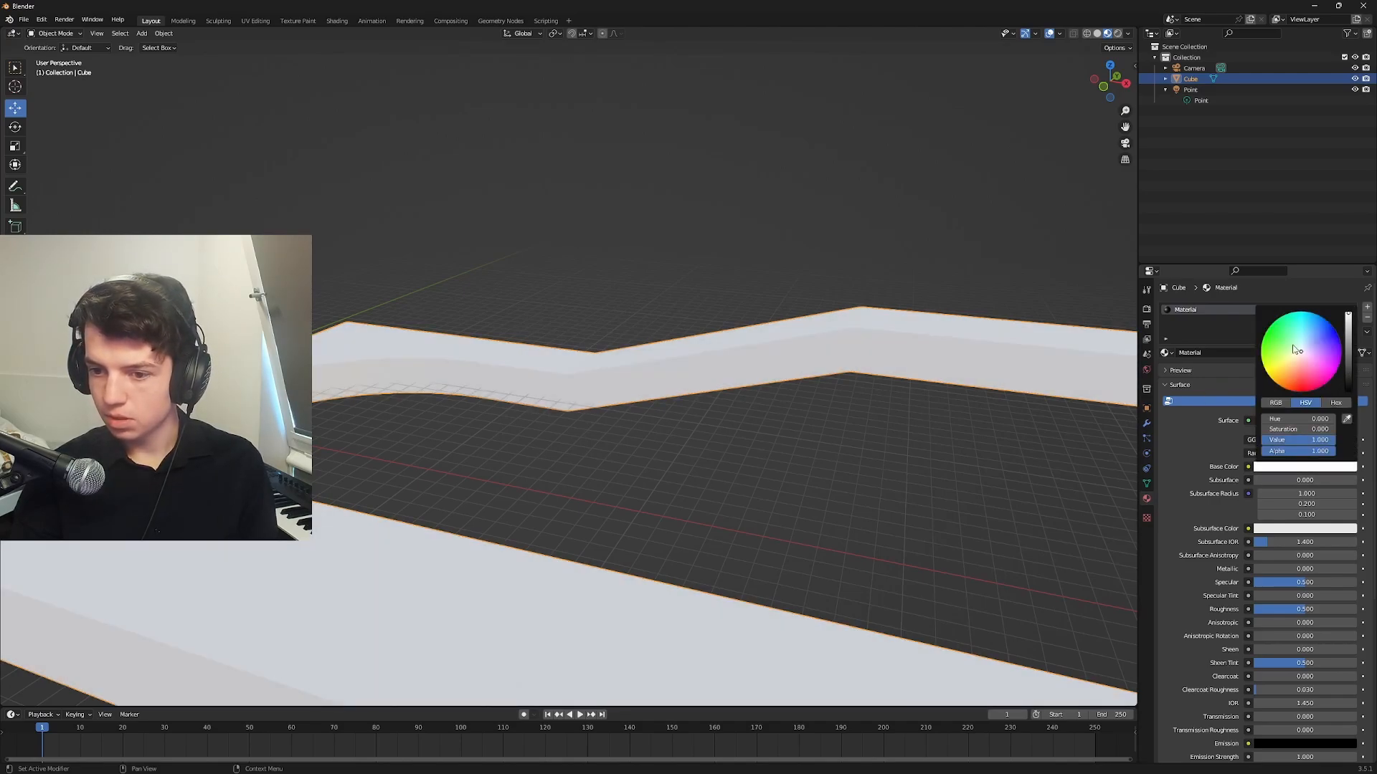
mouse_move(1294, 347)
mouse_down()
mouse_move(1277, 338)
mouse_move(1340, 361)
mouse_move(1267, 371)
mouse_move(1301, 312)
mouse_move(1278, 320)
mouse_move(1294, 391)
mouse_move(1268, 348)
mouse_move(1271, 367)
mouse_move(1302, 350)
mouse_up()
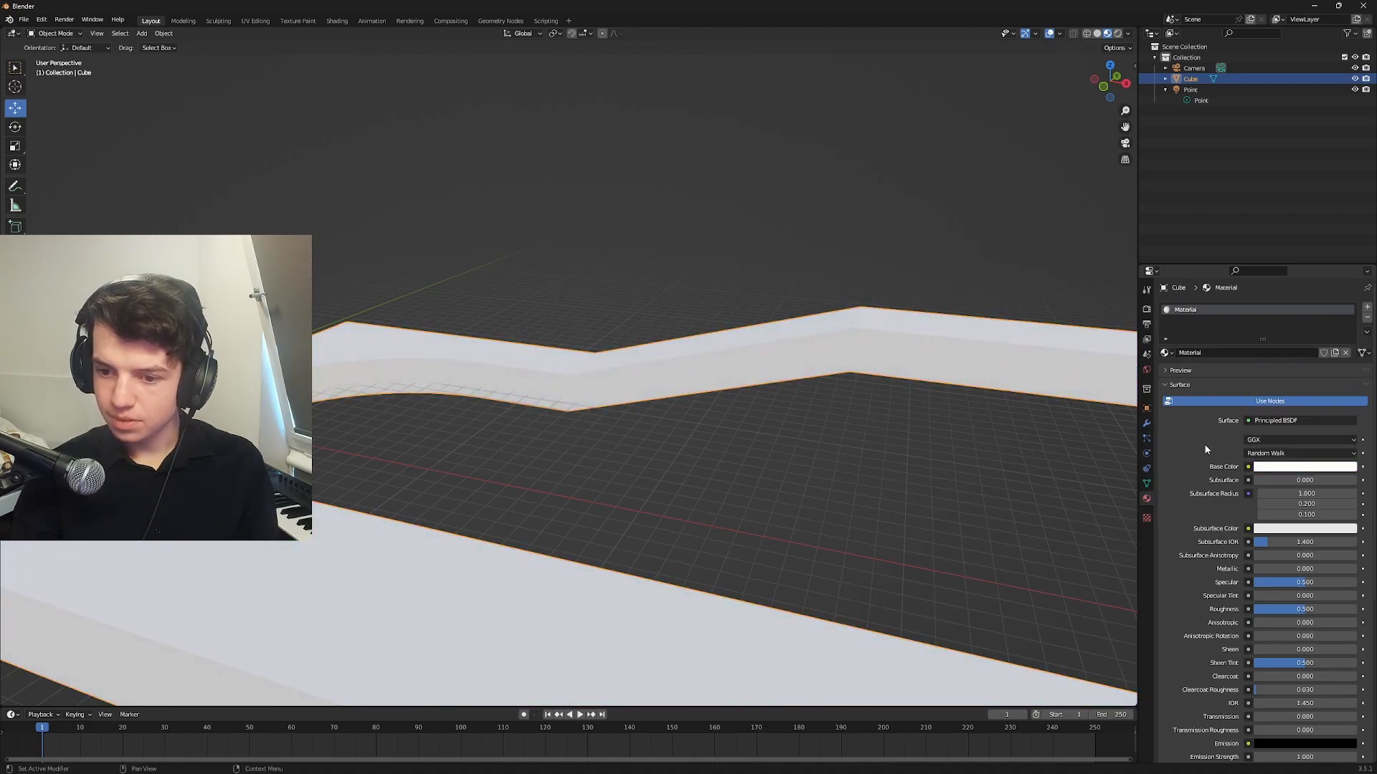
- Add an empty material slot to the mesh and select the faces of the sloped section in Edit Mode
click(1367, 306)
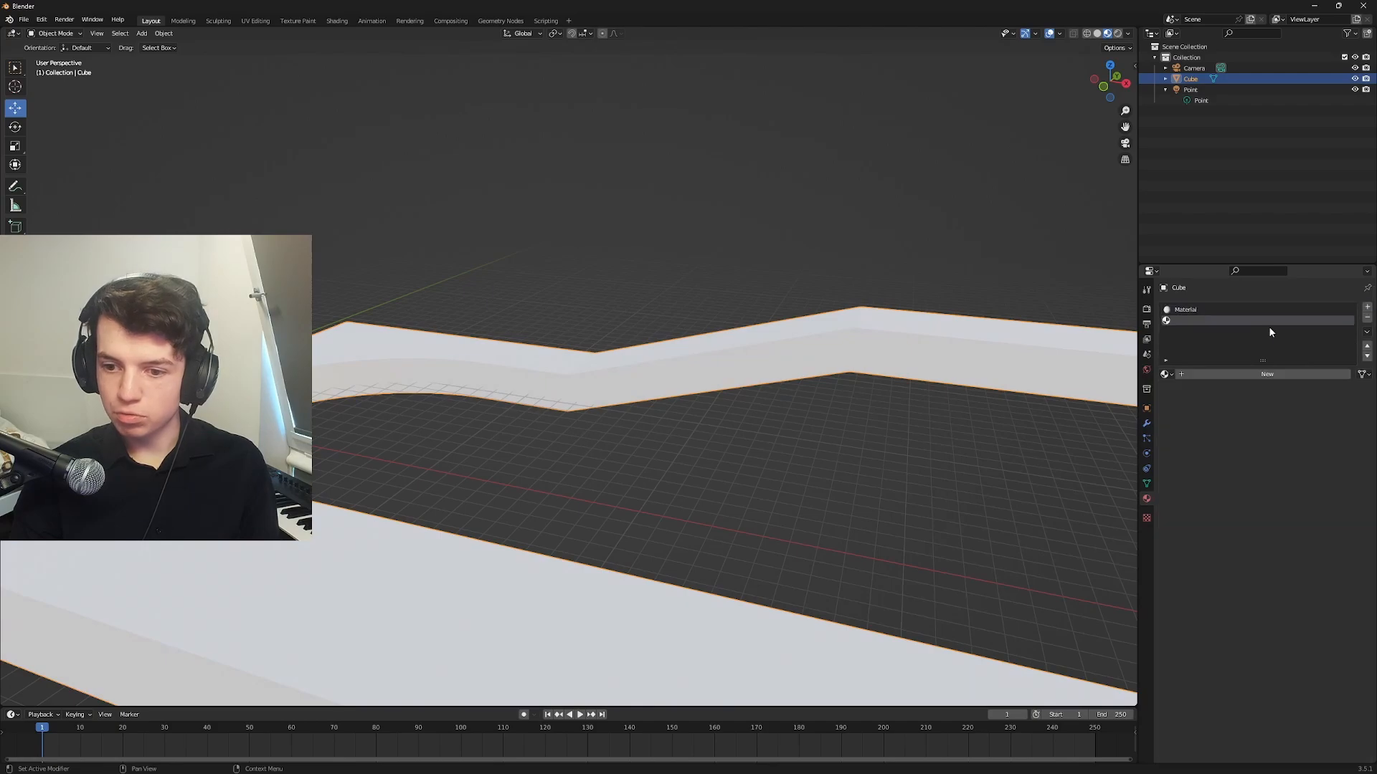
shift+middle_drag(994, 394, 500, 385)
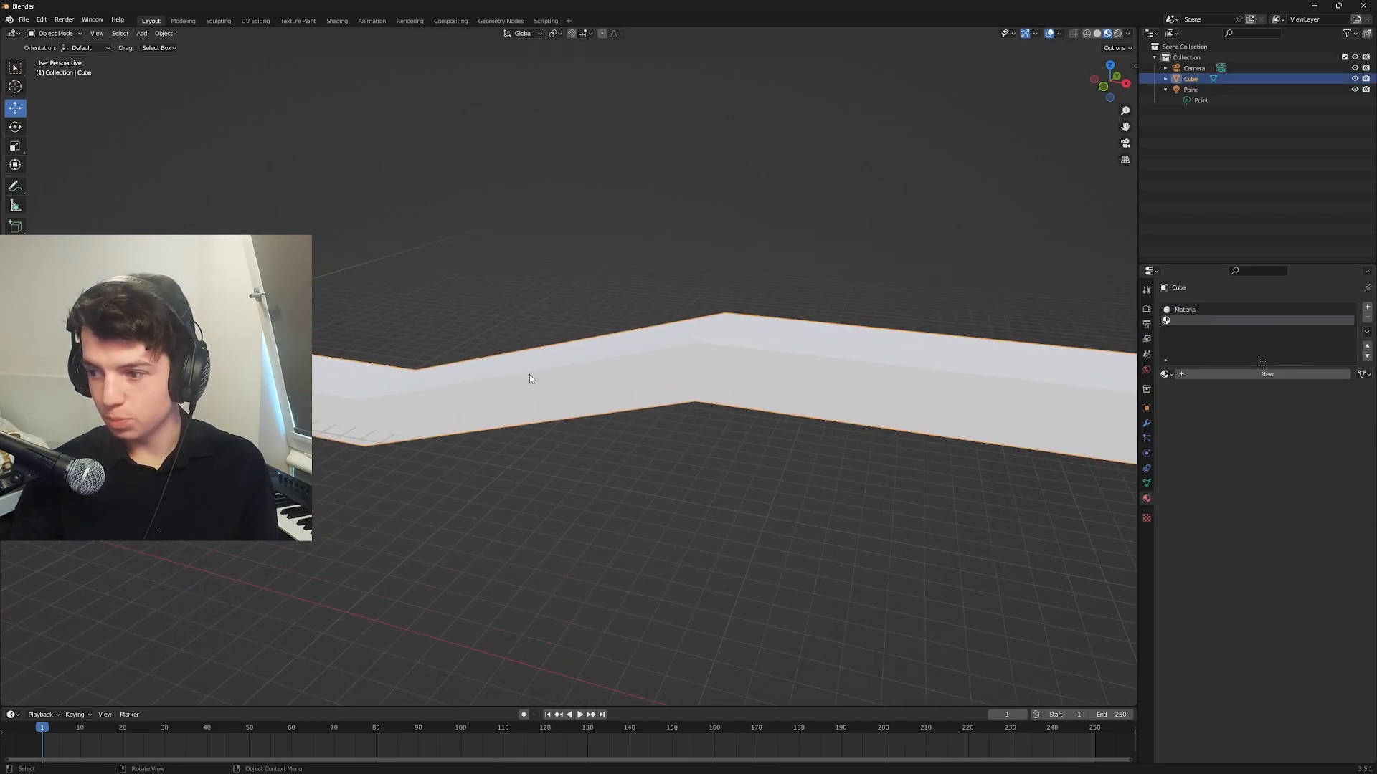
key(Tab)
middle_drag(533, 378, 476, 452)
click(437, 337)
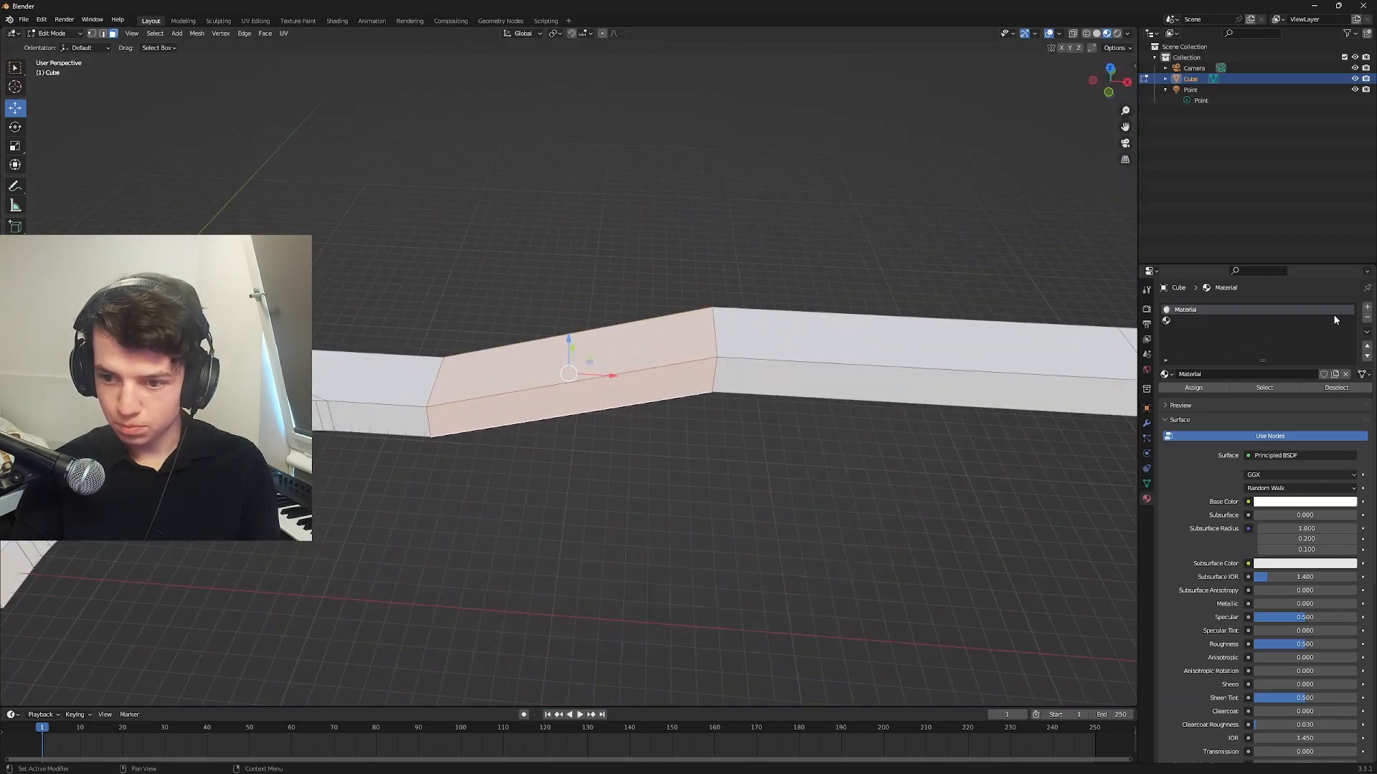
- Add another material slot with a new material and set its base color to a saturated green
click(1367, 308)
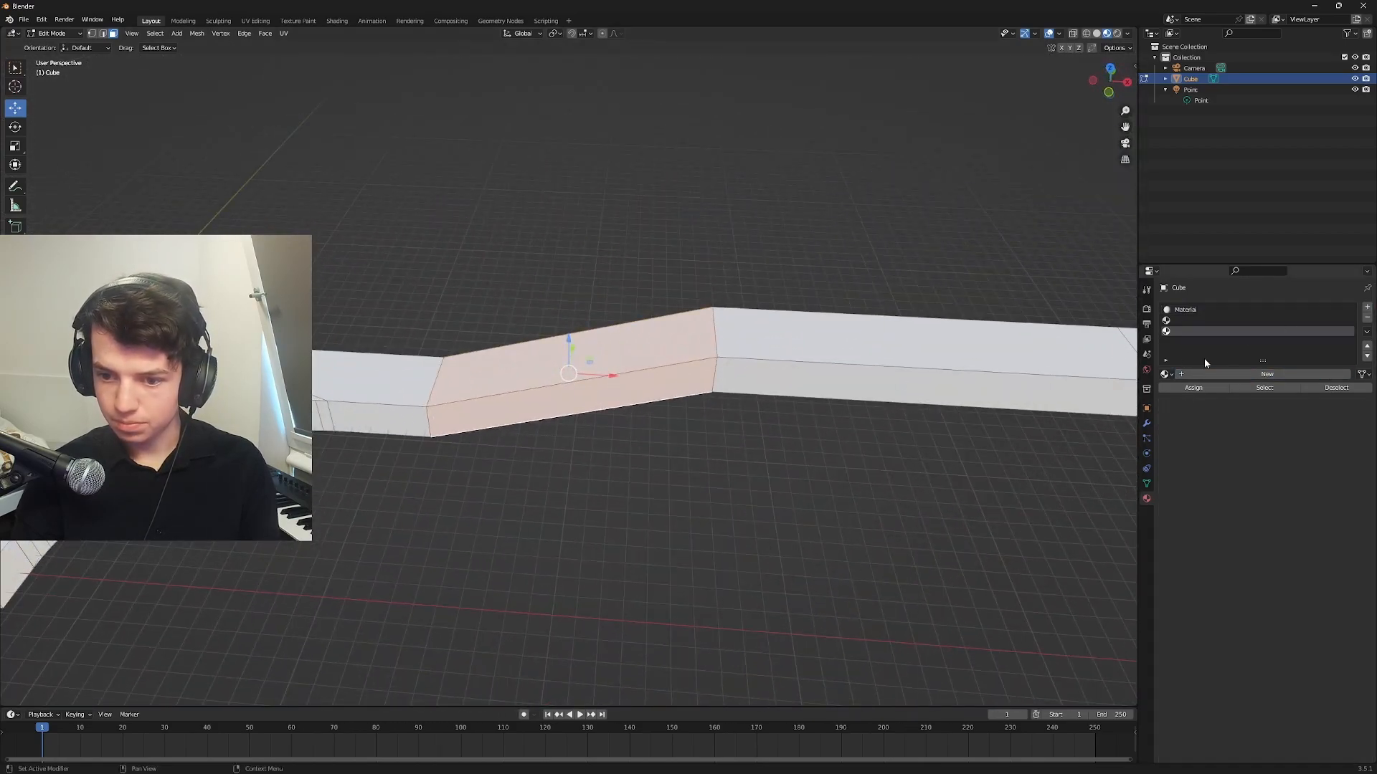
click(1191, 374)
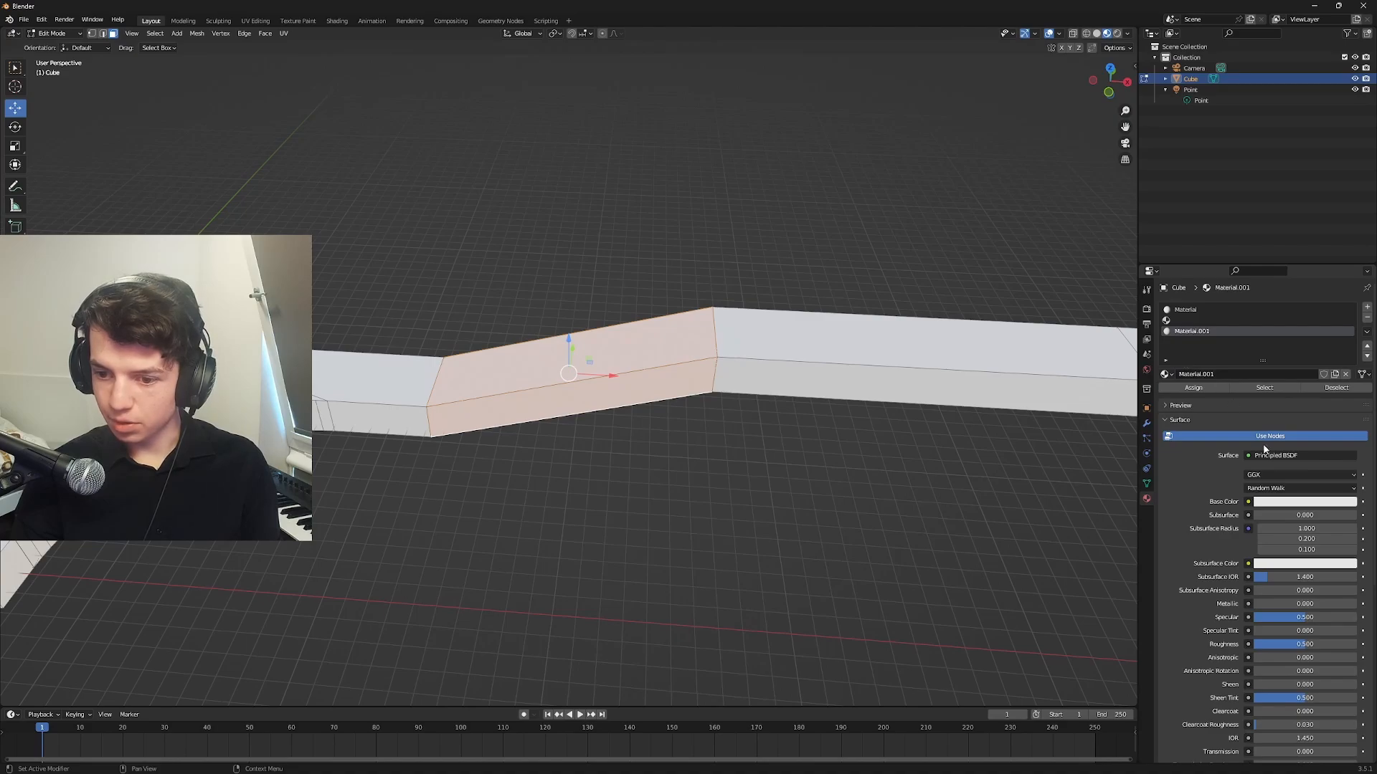
click(1280, 501)
drag(1300, 391, 1269, 363)
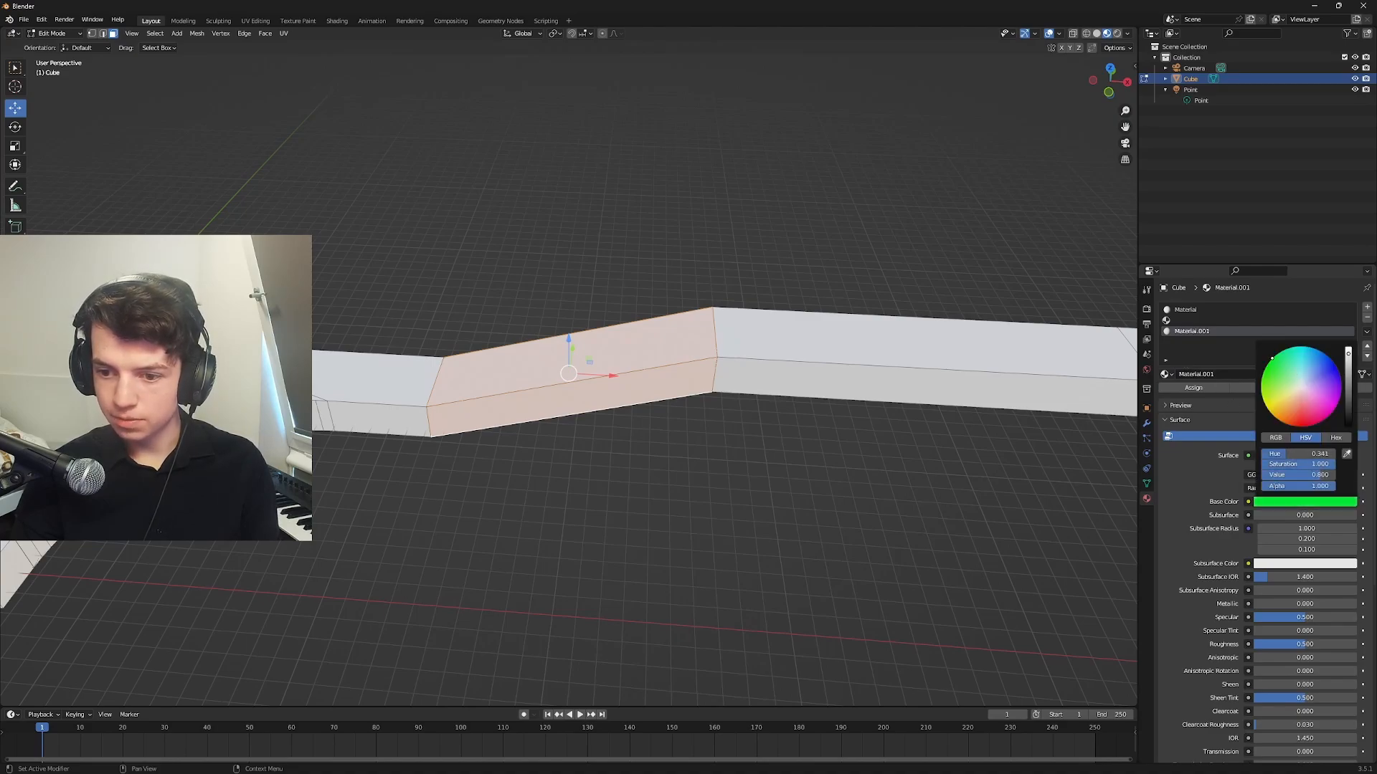
- Assign the green material to the selected faces of the sloped section and return to Object Mode
middle_drag(799, 416, 544, 389)
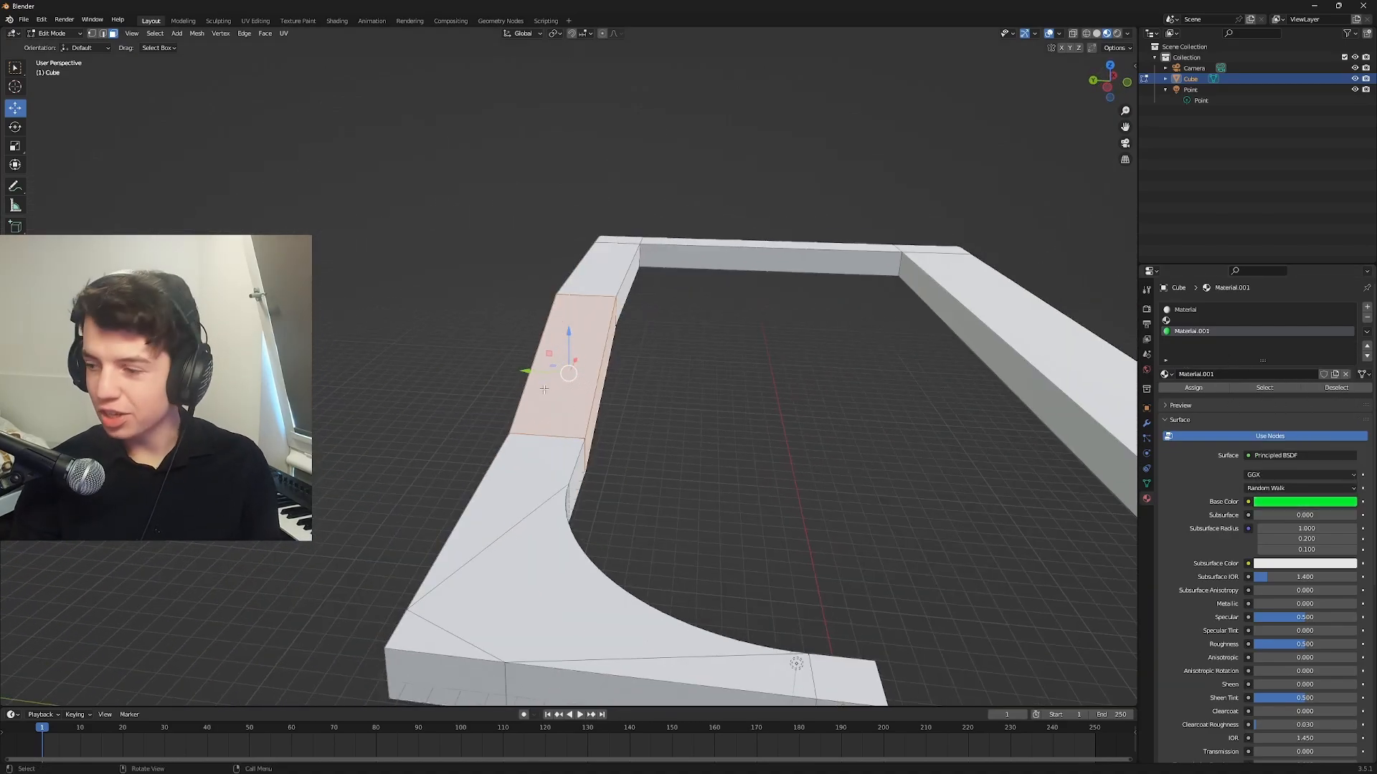
scroll(604, 371, up, 5)
scroll(392, 411, down, 1)
middle_drag(392, 411, 553, 407)
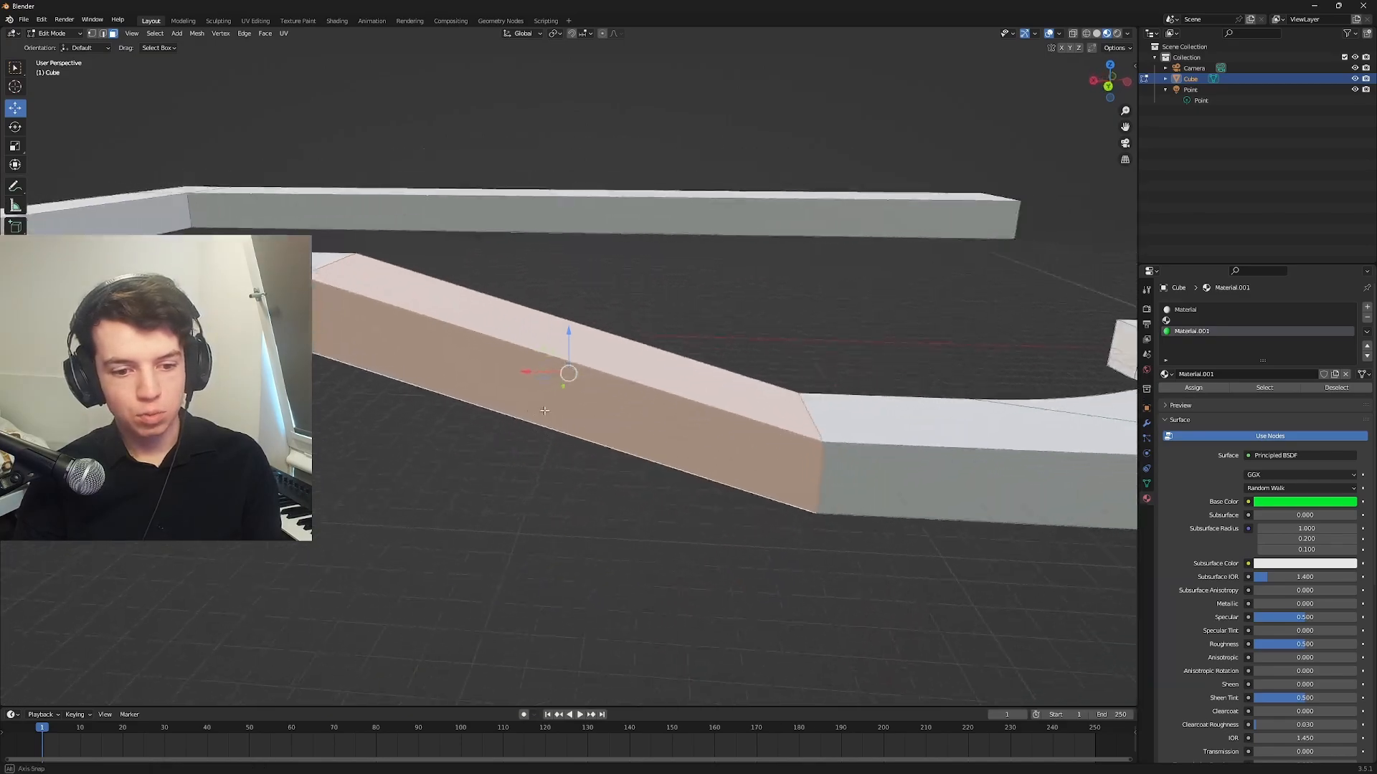
scroll(552, 407, up, 1)
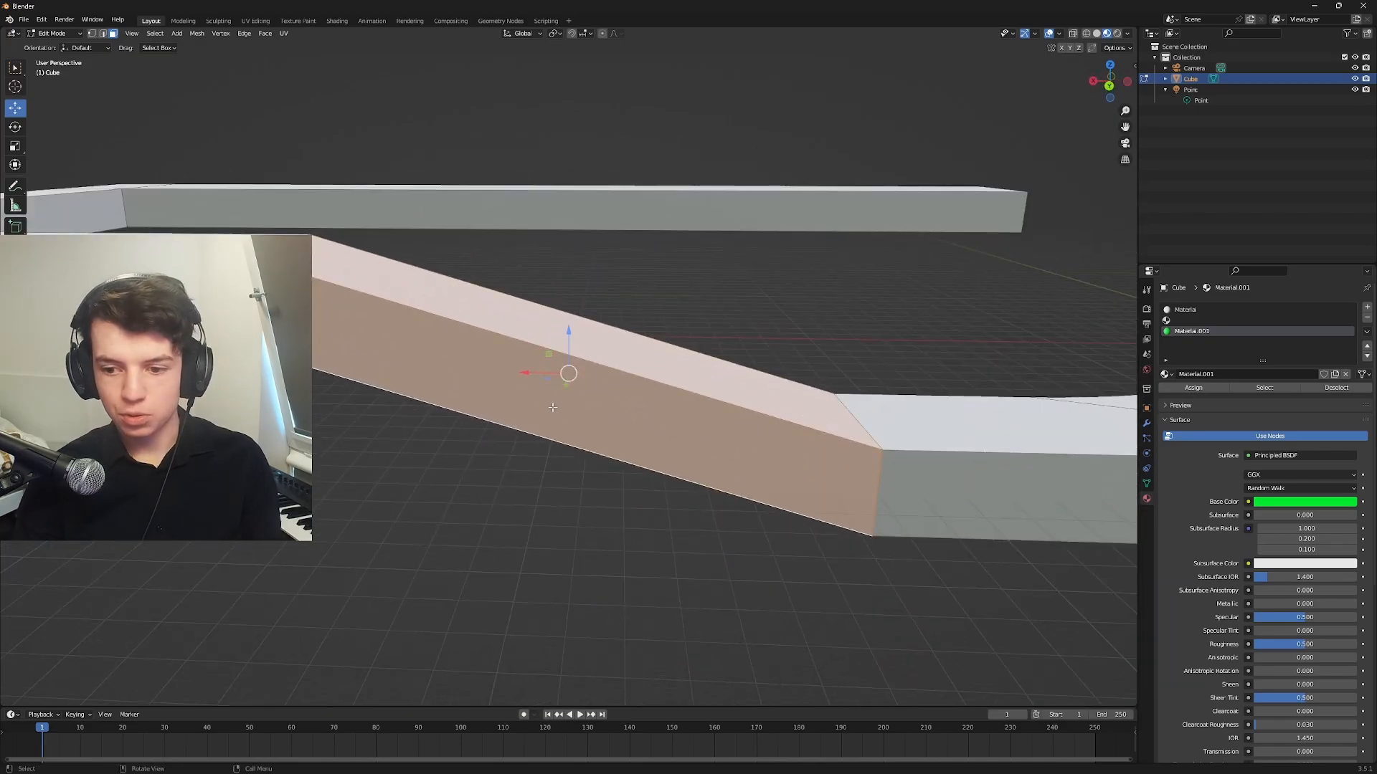
click(1182, 388)
key(Tab)
middle_drag(912, 342, 487, 371)
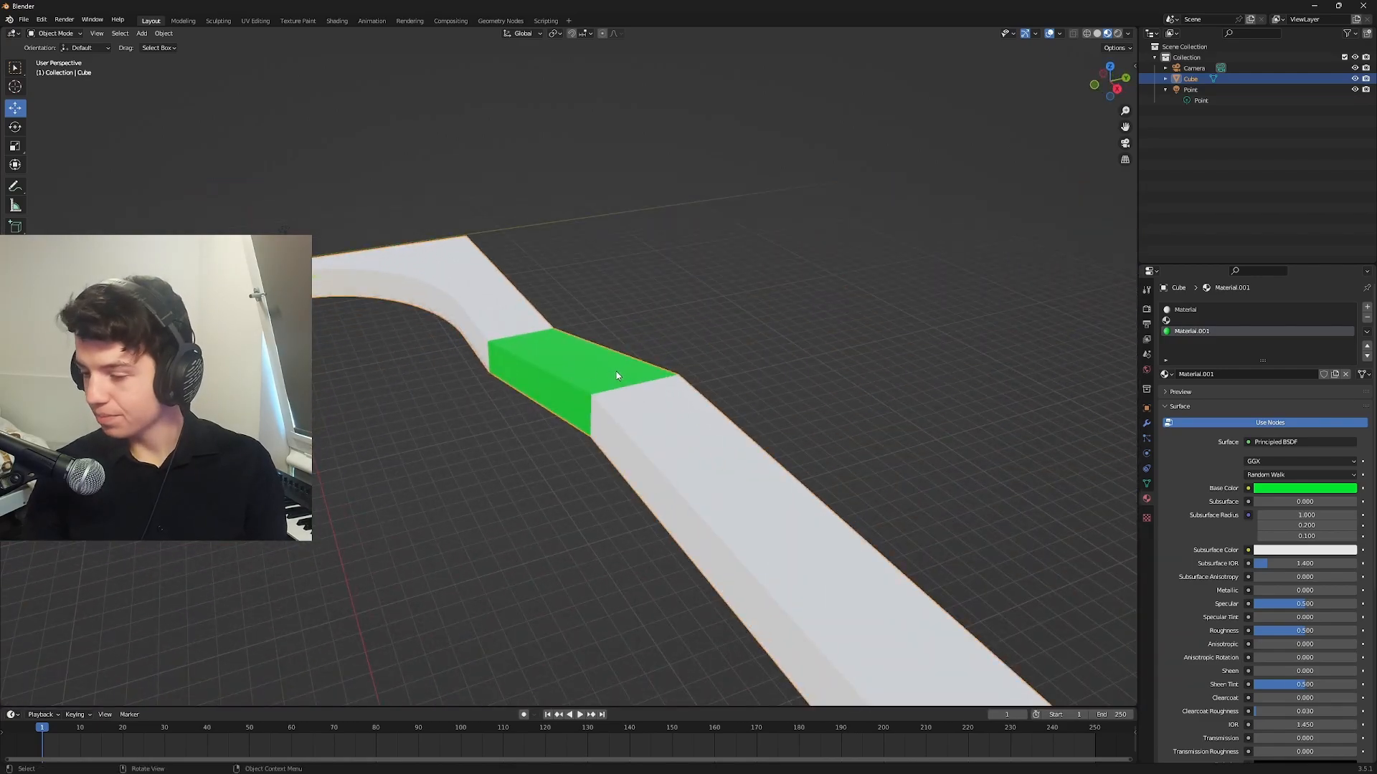
- Examine the green sloped section against the white parts from several angles, then reselect the frame mesh
middle_drag(595, 323, 800, 357)
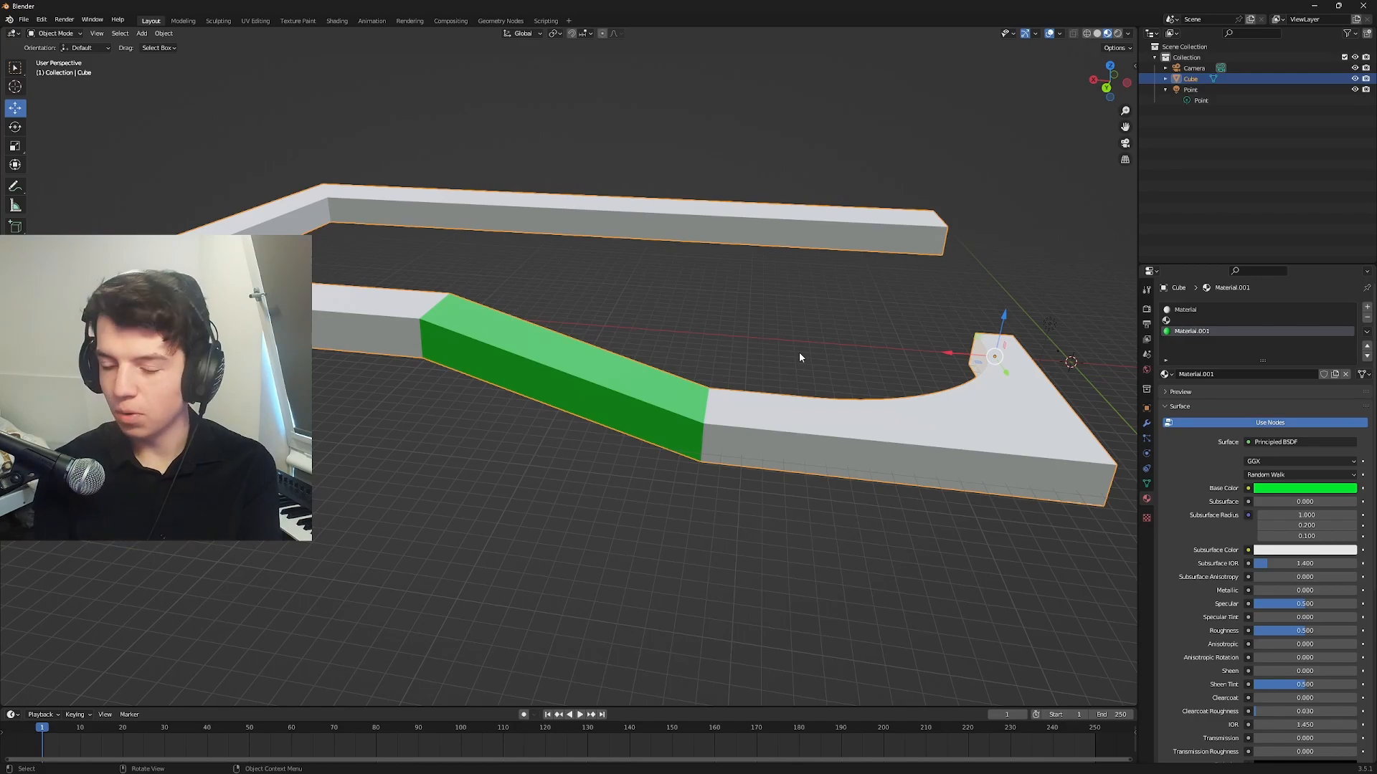
click(1277, 490)
click(849, 384)
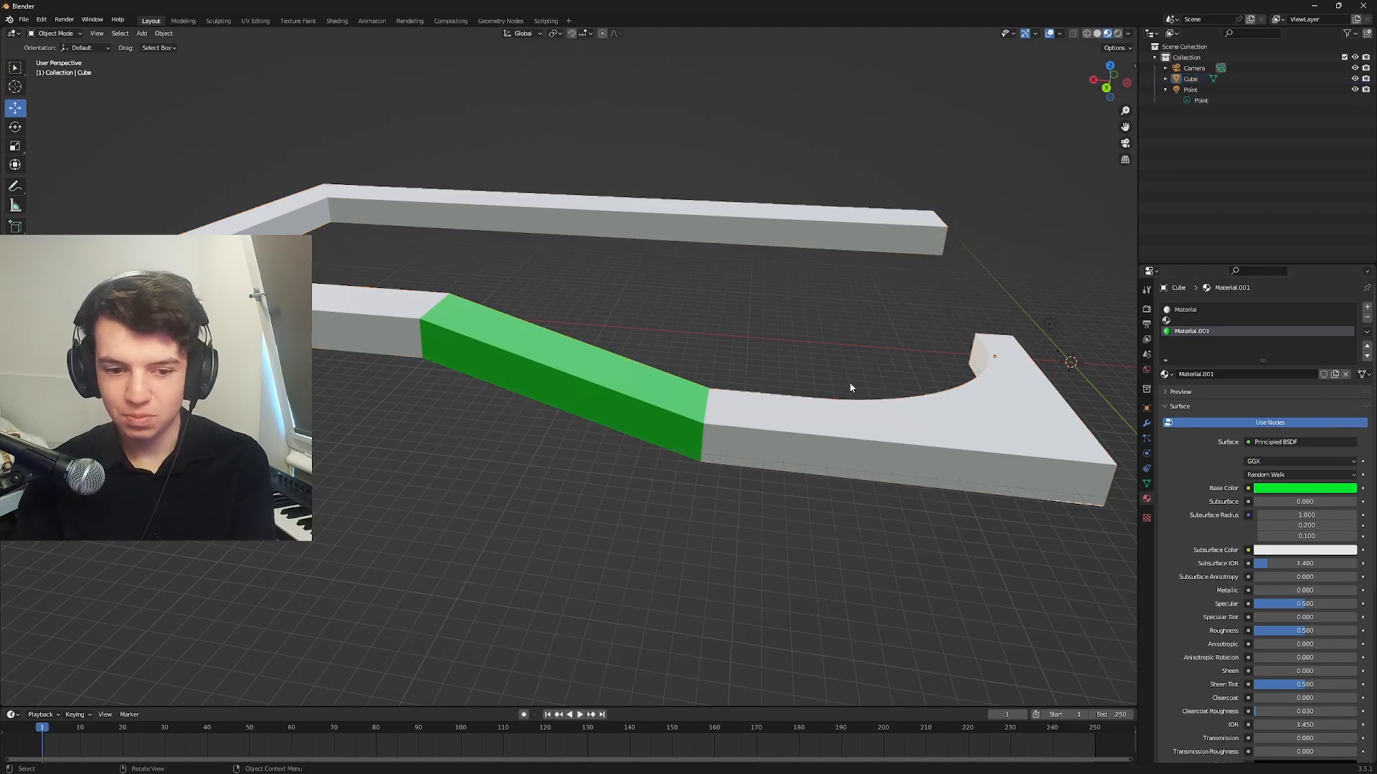
scroll(651, 300, up, 5)
middle_drag(651, 299, 619, 300)
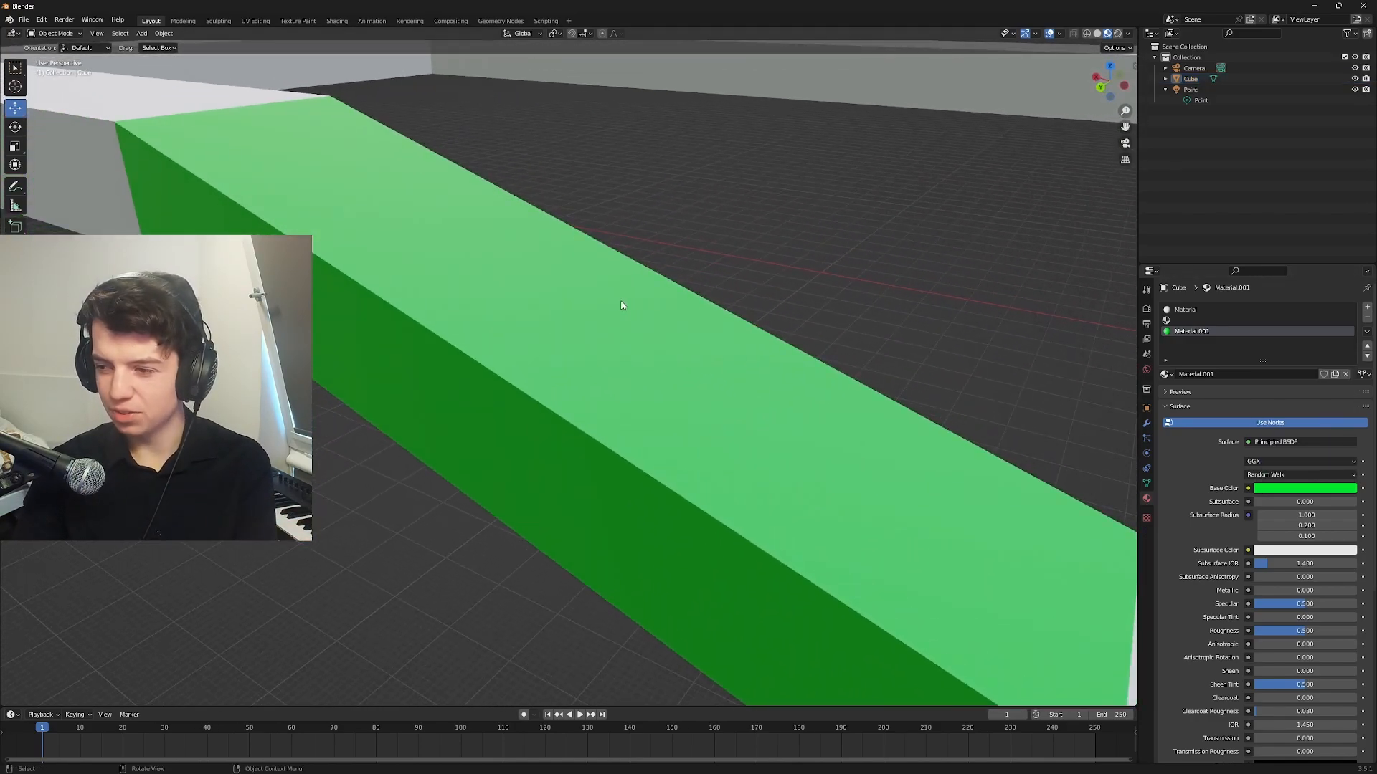
scroll(620, 300, down, 1)
click(576, 338)
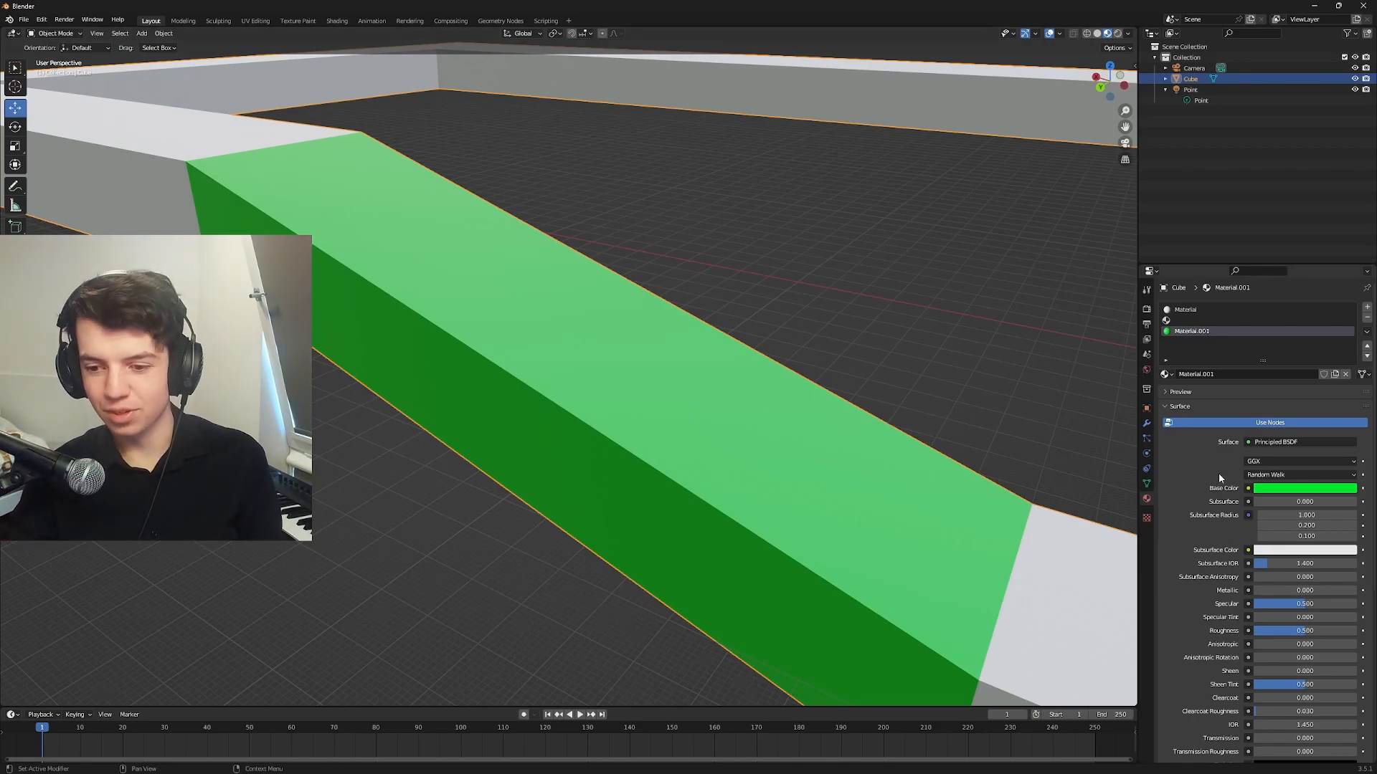
scroll(915, 393, down, 2)
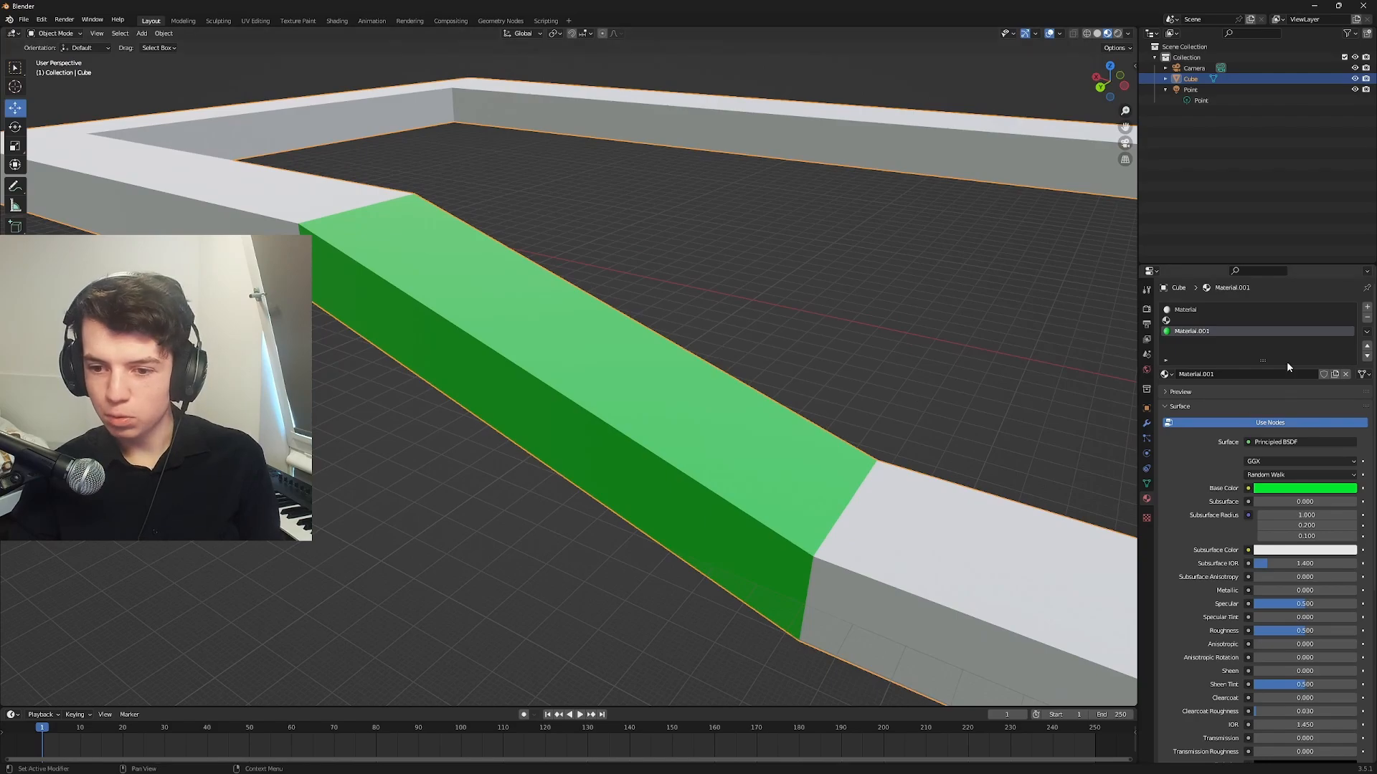
- Remove the green and the empty material slots, and adjust the remaining material's base color close to white
click(1367, 318)
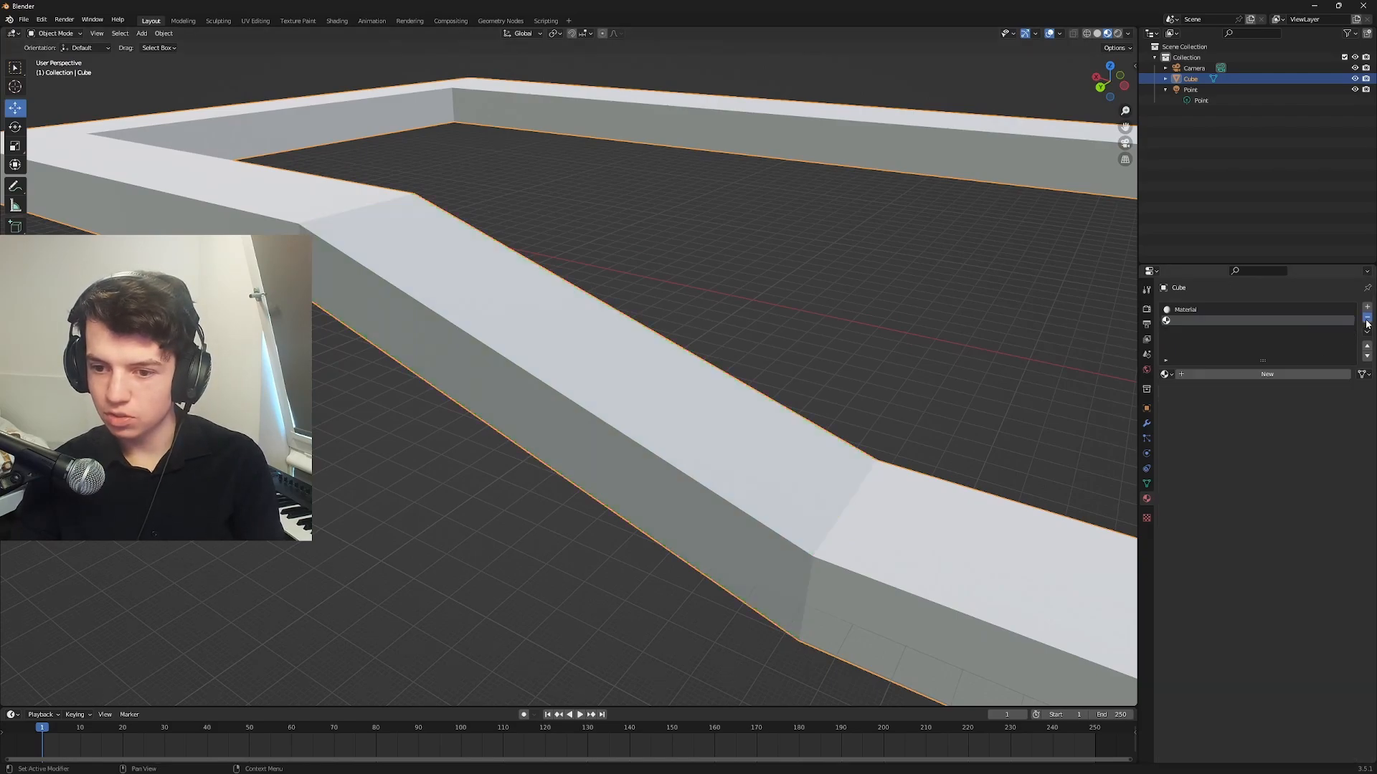
click(1282, 467)
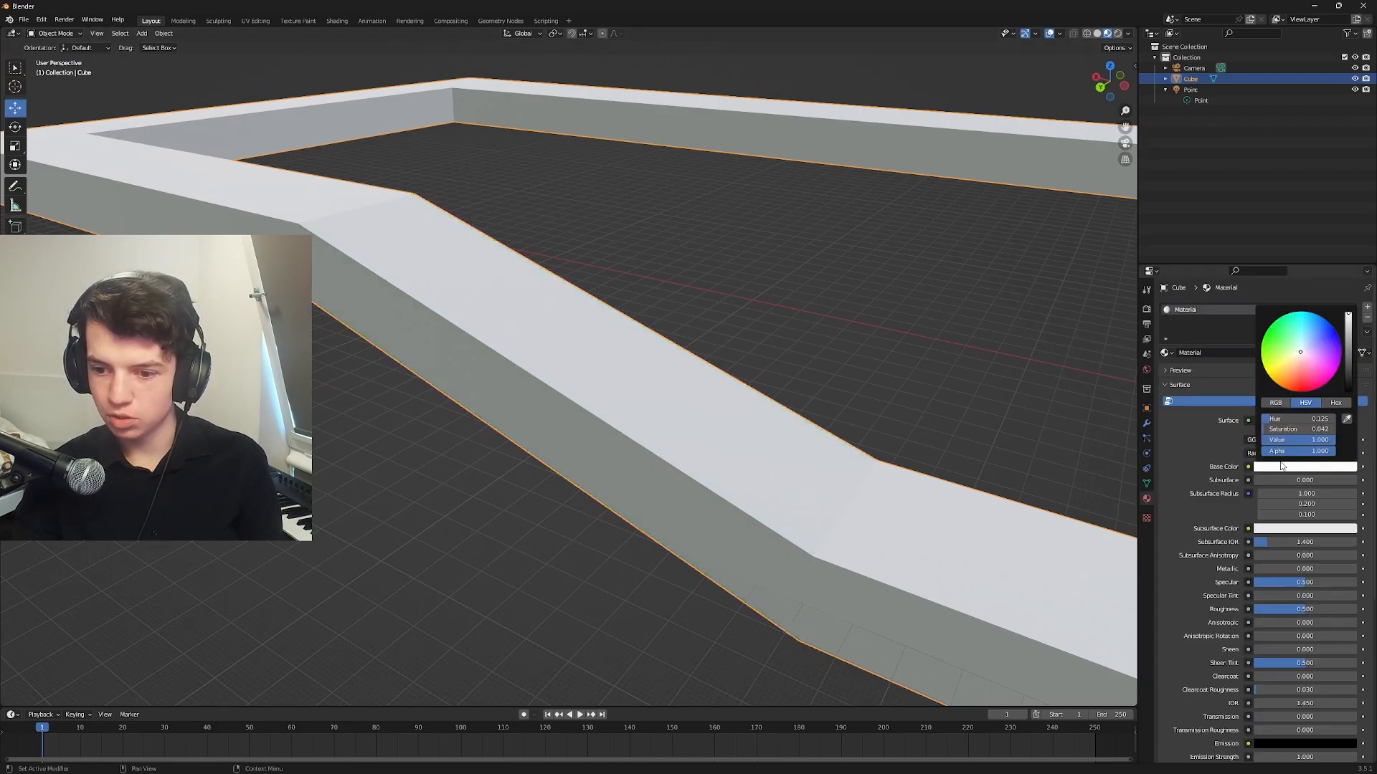
mouse_move(1324, 367)
mouse_down()
mouse_move(1280, 331)
mouse_move(1294, 327)
mouse_move(1302, 353)
mouse_up()
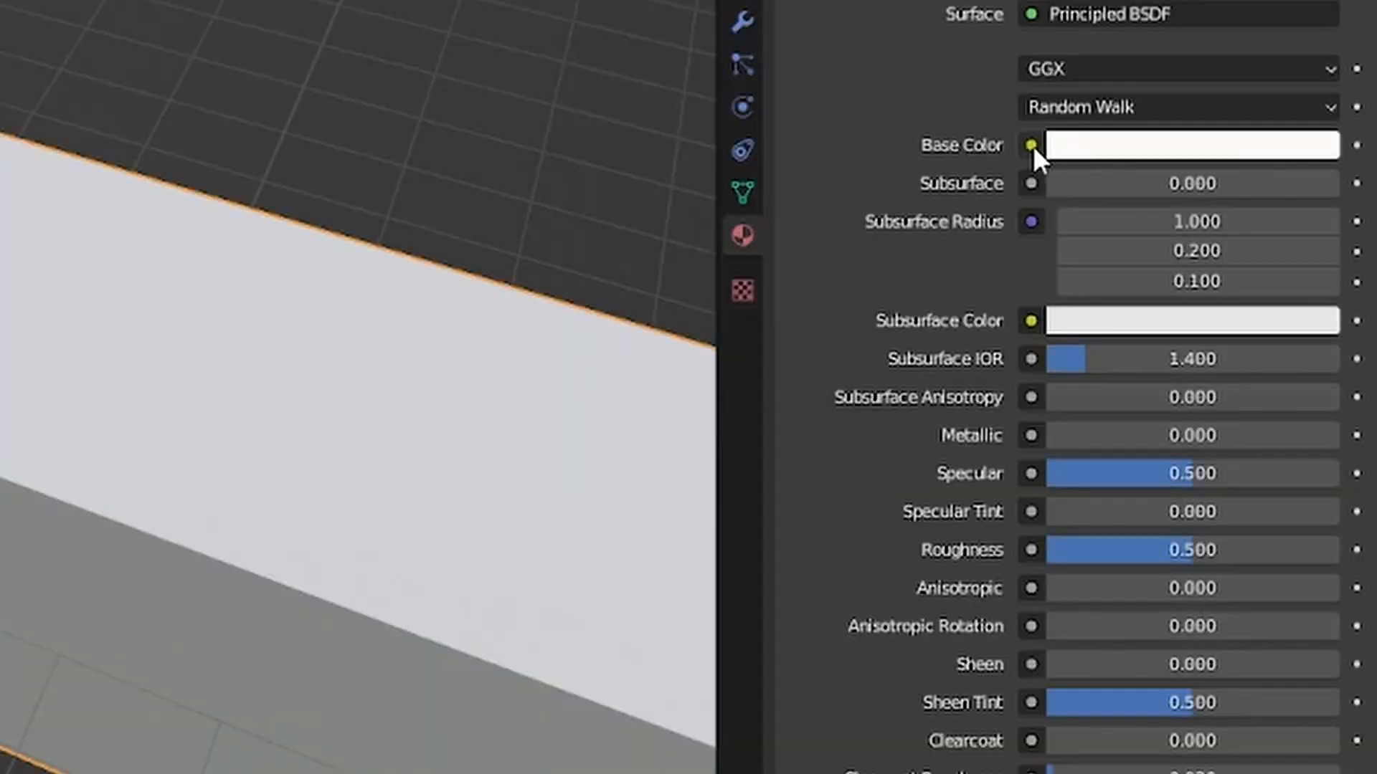
- Connect an Image Texture to the base color of the frame mesh's material
click(1031, 146)
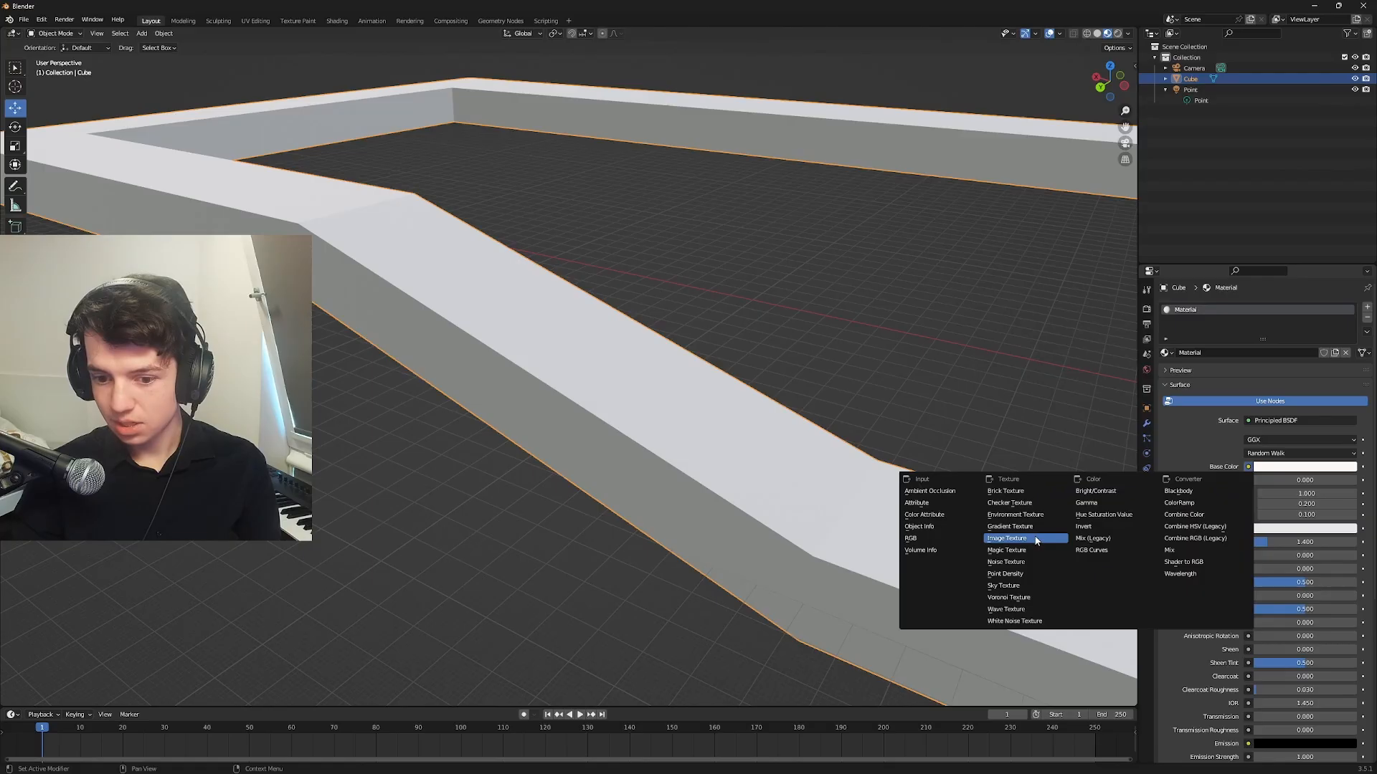
click(425, 347)
middle_drag(736, 357, 610, 337)
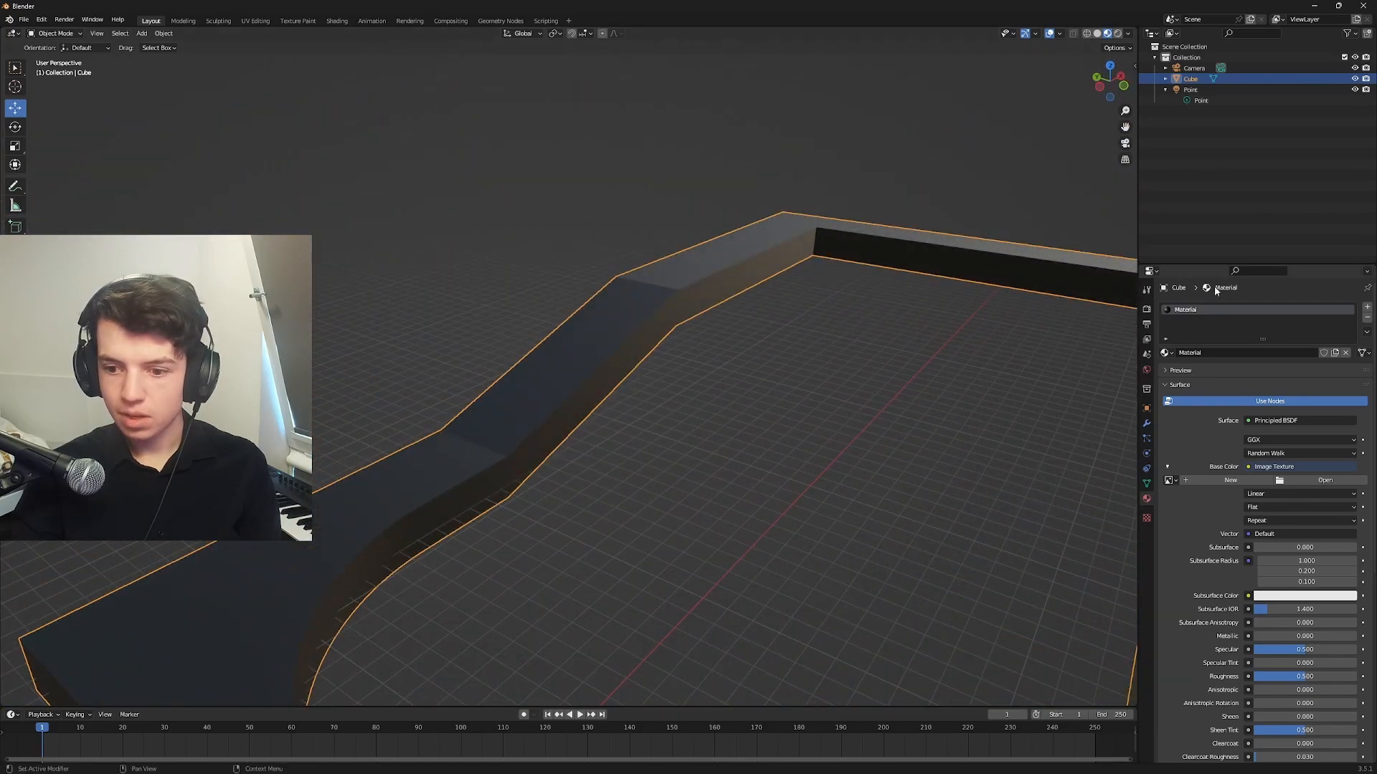
- Load wood_cabinet_worn_long_diff_4k.jpg from the newest wood_cabinet_worn_long_4k.blend download's textures folder as the base color image
click(1327, 480)
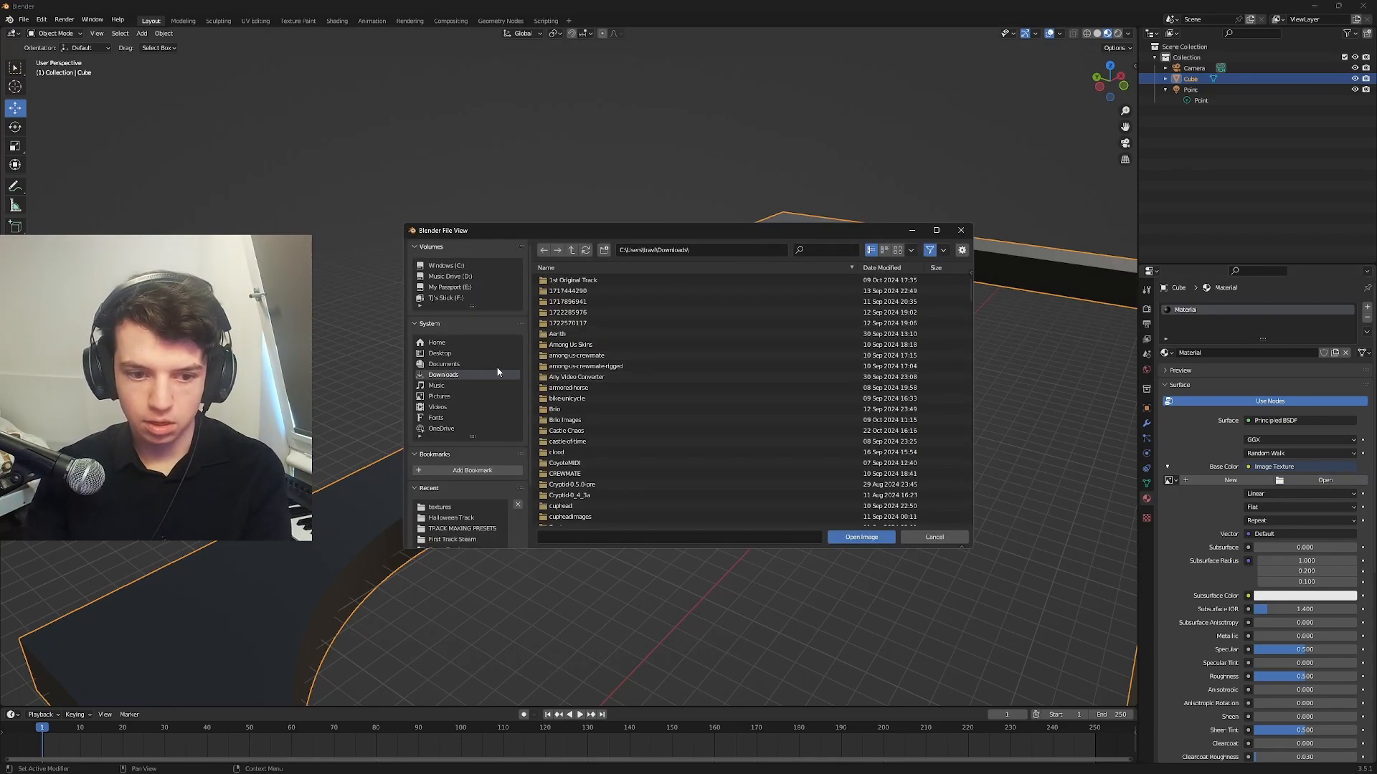
click(886, 268)
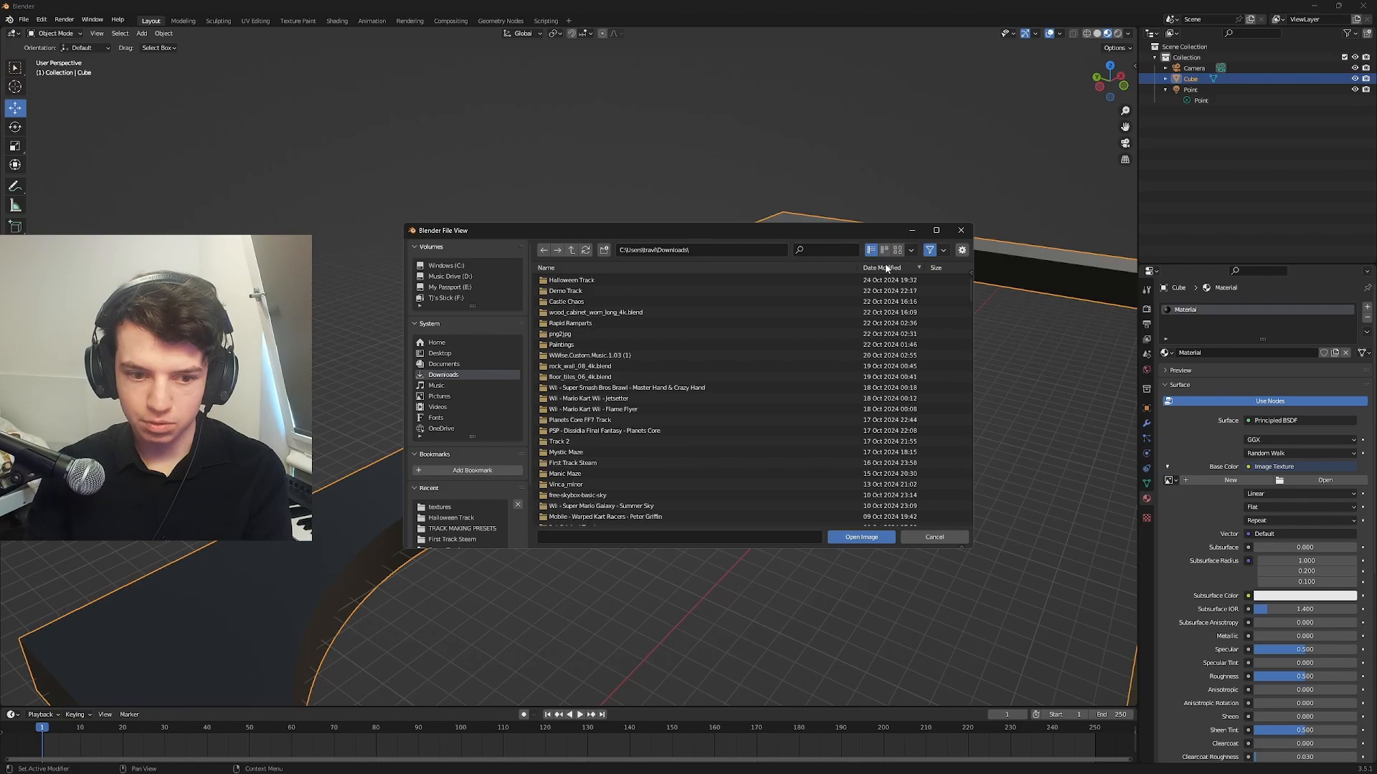
double_click(586, 313)
double_click(630, 280)
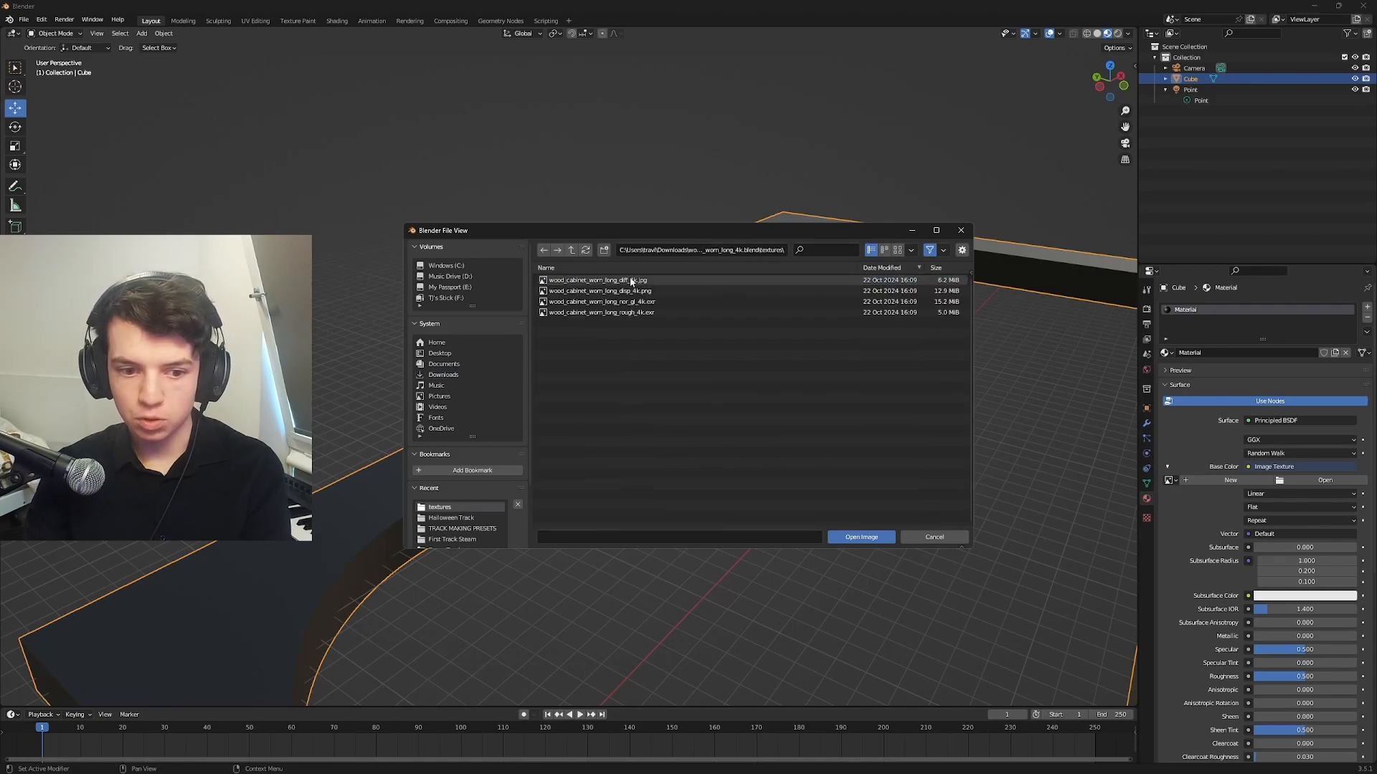
double_click(638, 280)
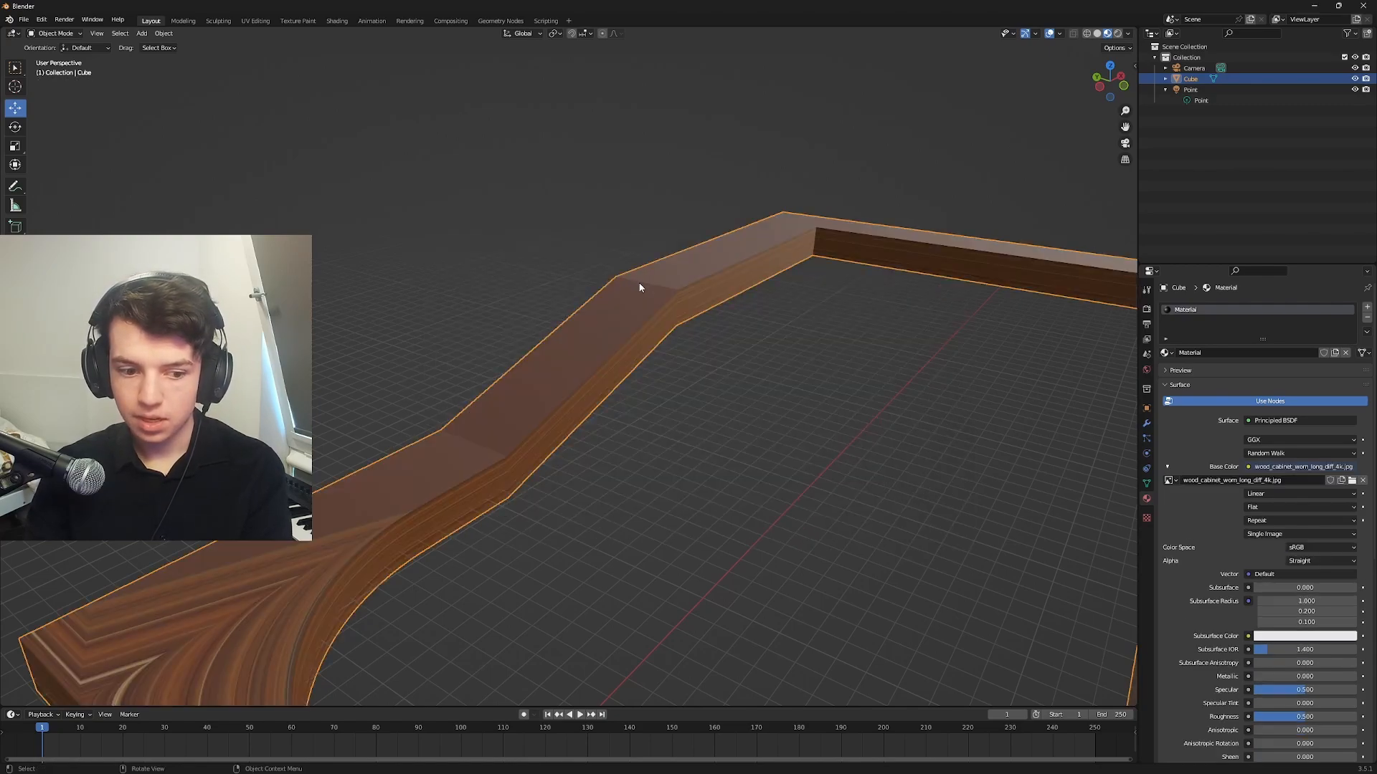
- Inspect the wood-textured frame in perspective, then look at its sloped section in Edit Mode from the top view
middle_drag(707, 435, 651, 488)
click(644, 488)
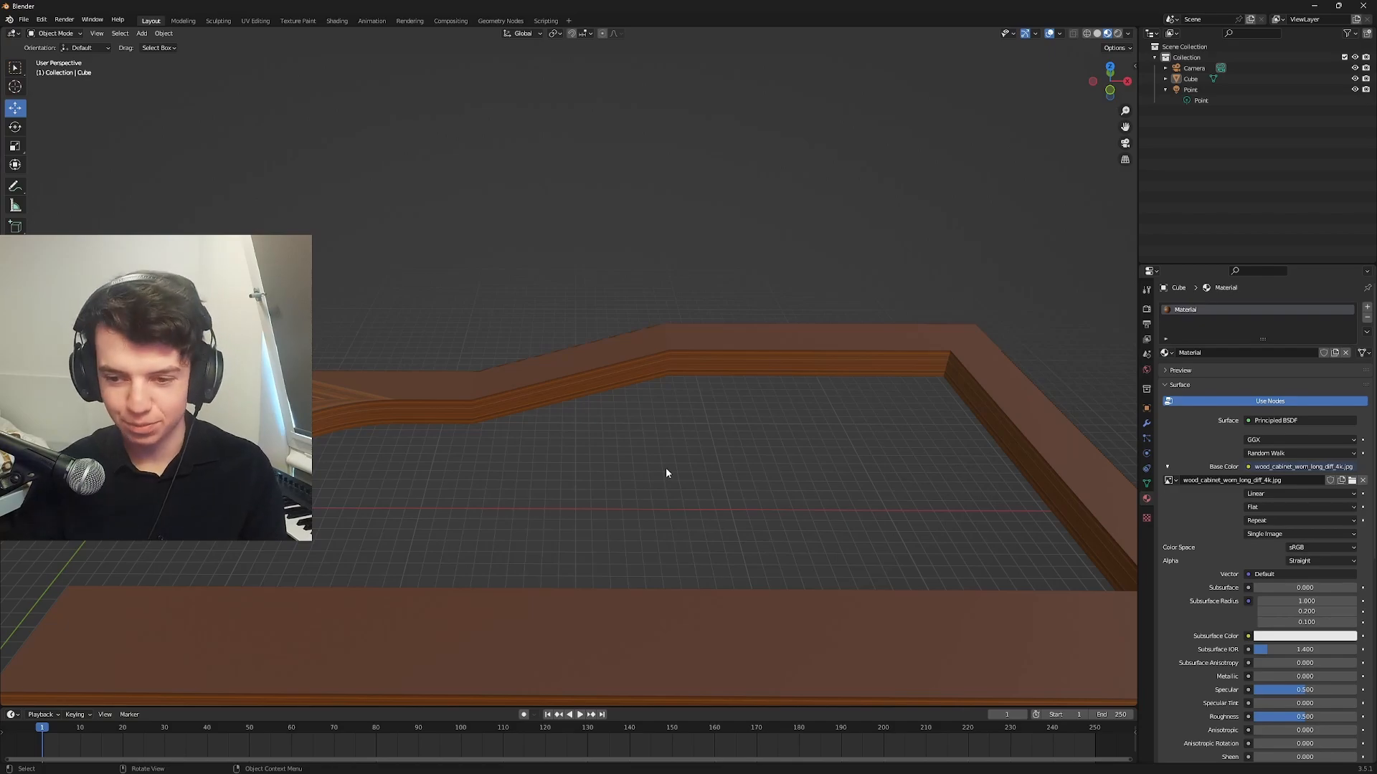
middle_drag(665, 473, 698, 411)
key(Tab)
click(699, 411)
key(KP_7)
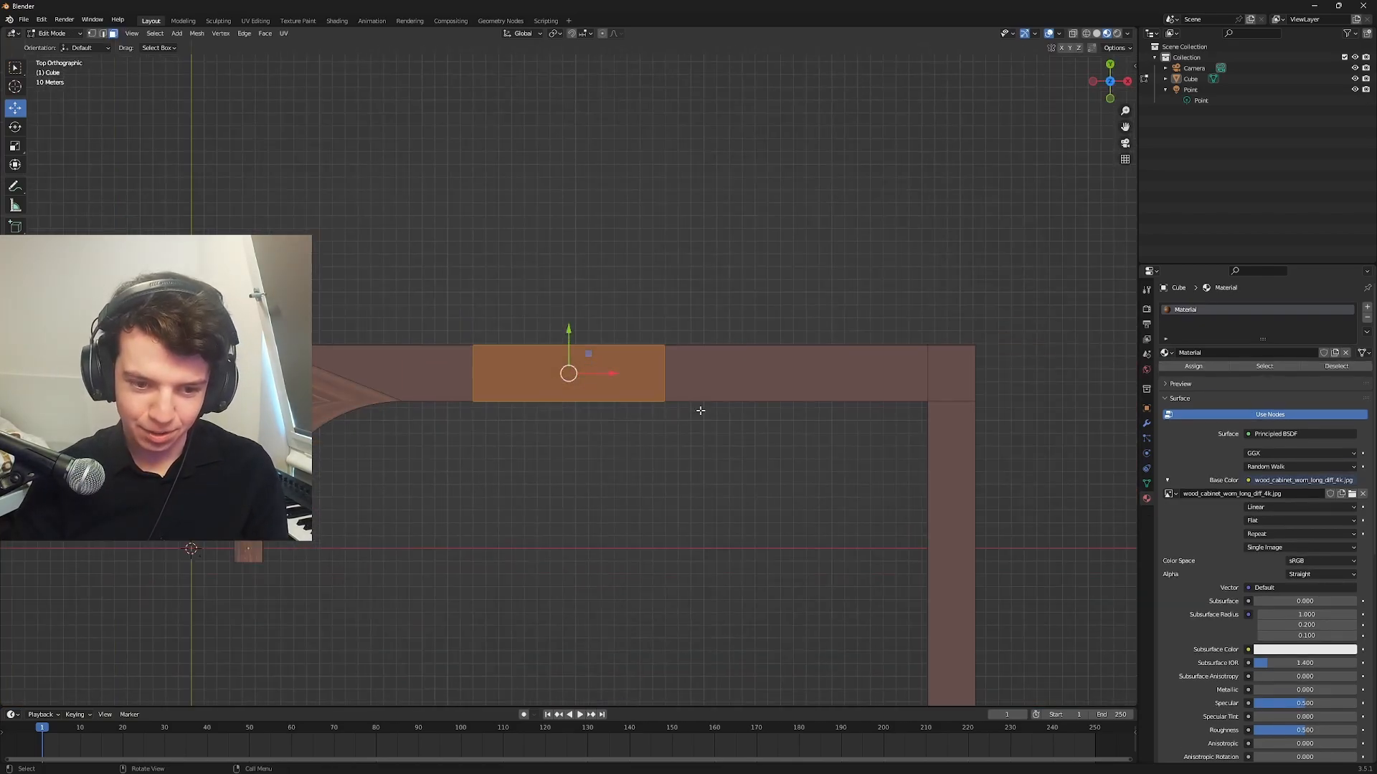
- Compare the wood texture on the curved corner, the sloped section and the straight parts from above in Object Mode
key(Tab)
scroll(649, 414, up, 3)
click(584, 417)
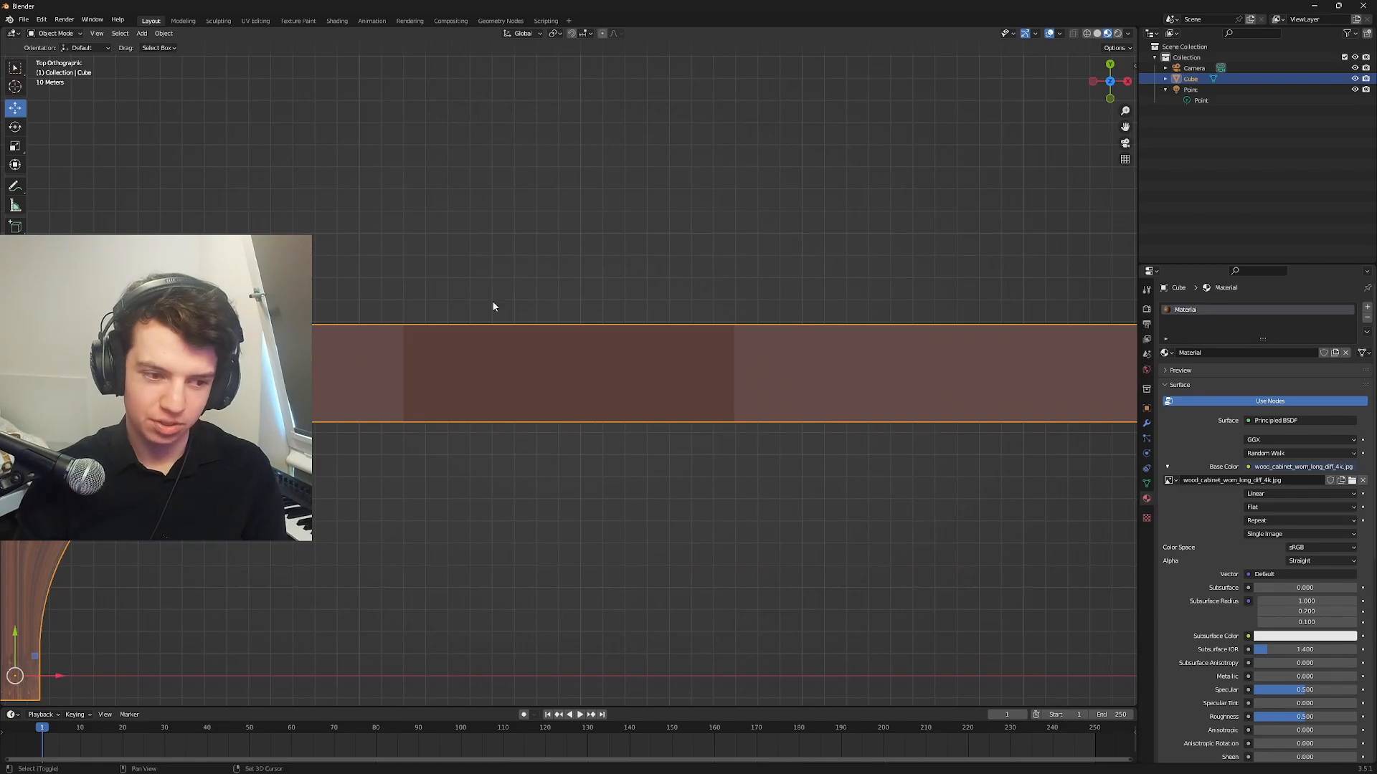
shift+middle_drag(492, 306, 787, 311)
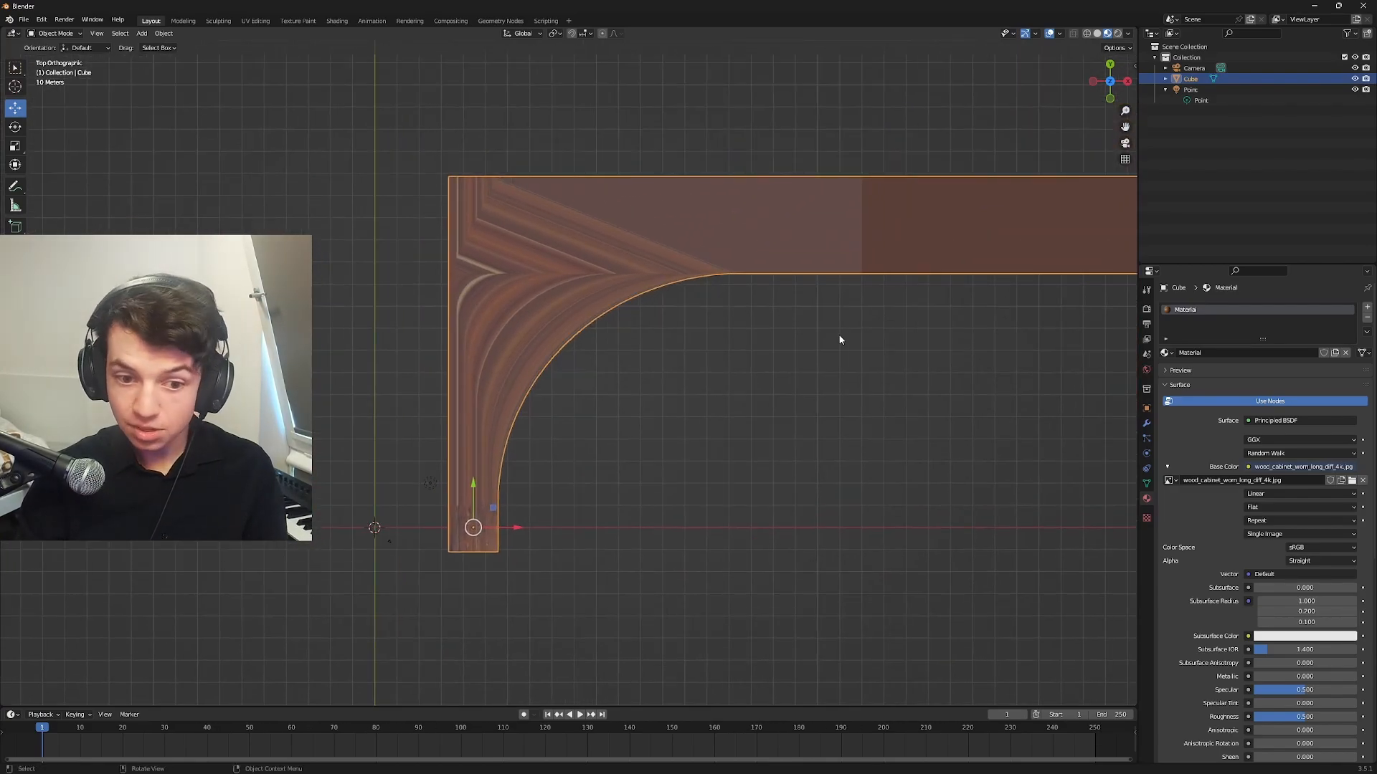
shift+middle_drag(975, 353, 676, 307)
scroll(818, 323, down, 3)
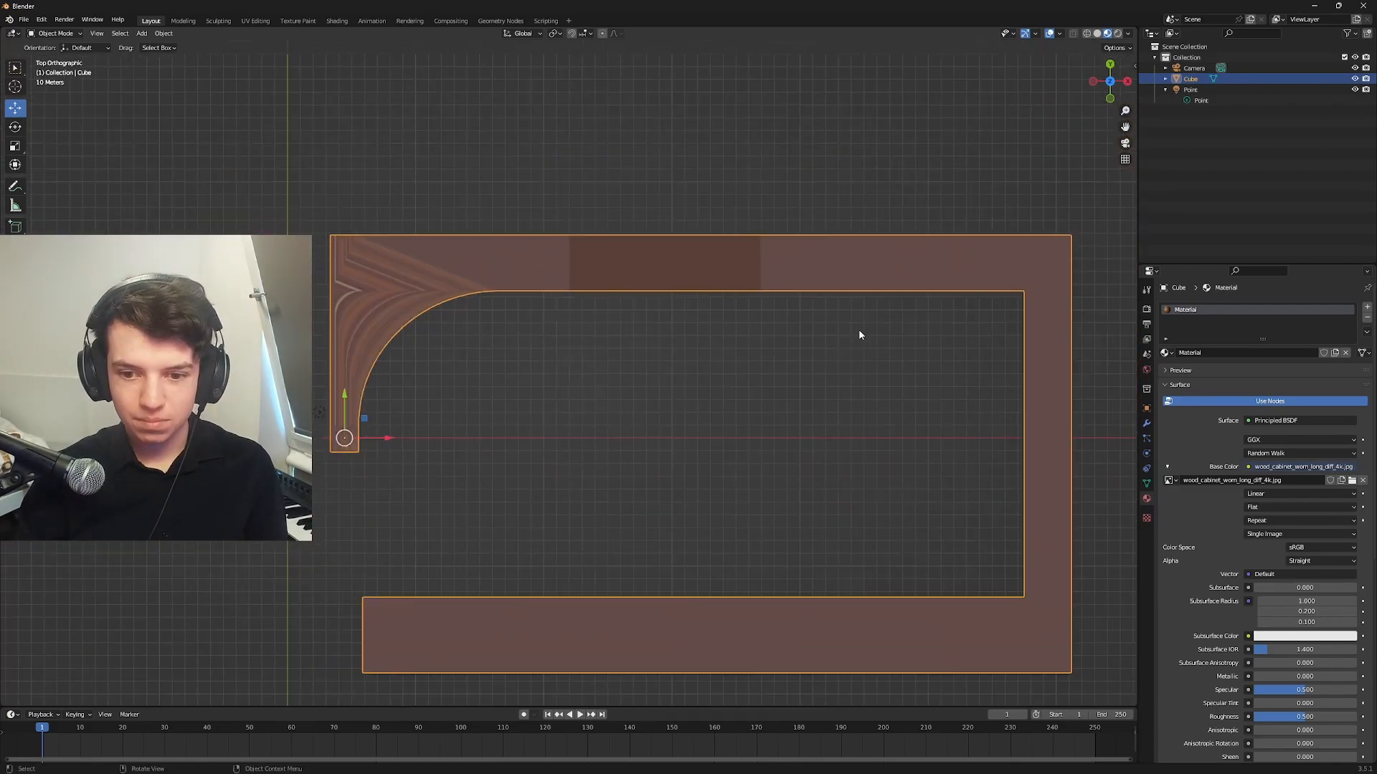
- Unwrap all faces of the frame mesh with Smart UV Project, using a 66° angle limit and the Scaled margin method
middle_drag(808, 305, 716, 347)
key(Tab)
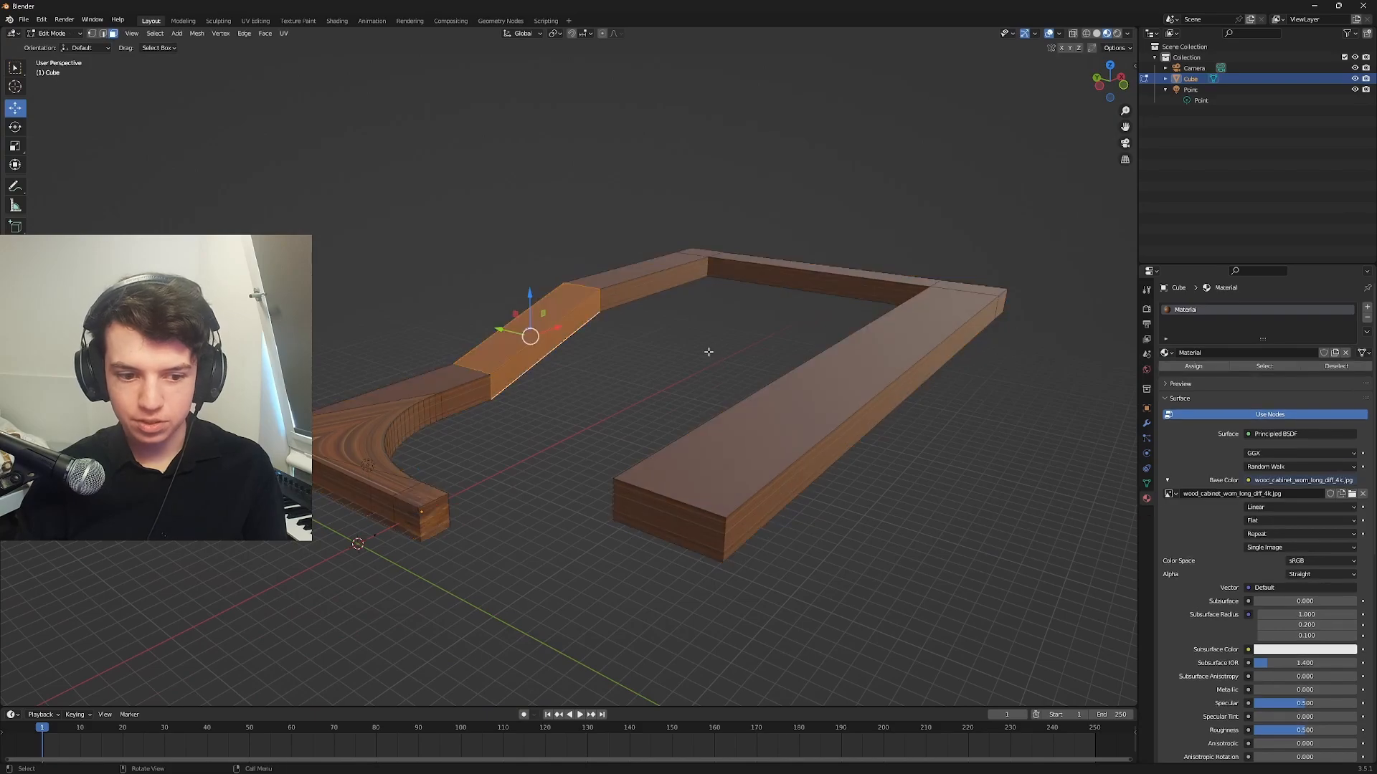
key(a)
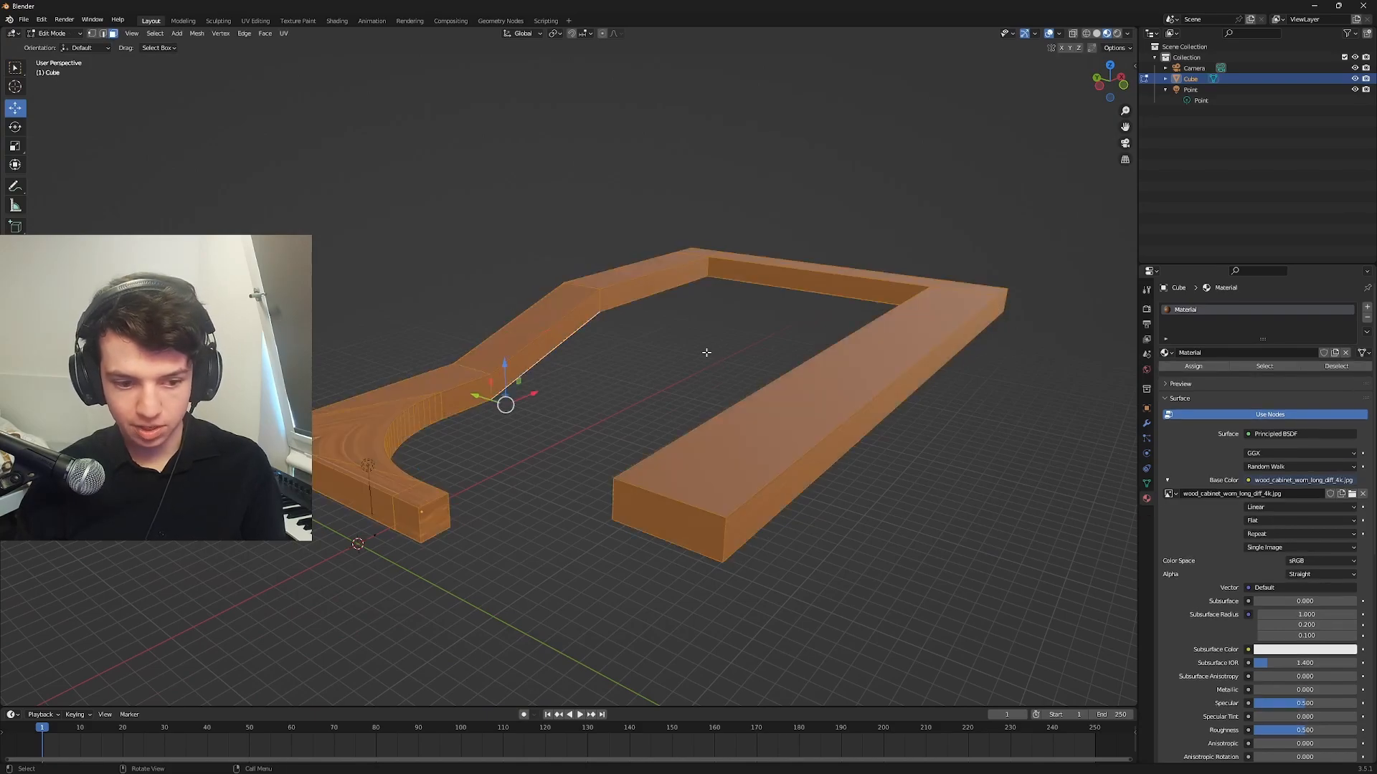
middle_drag(707, 352, 818, 369)
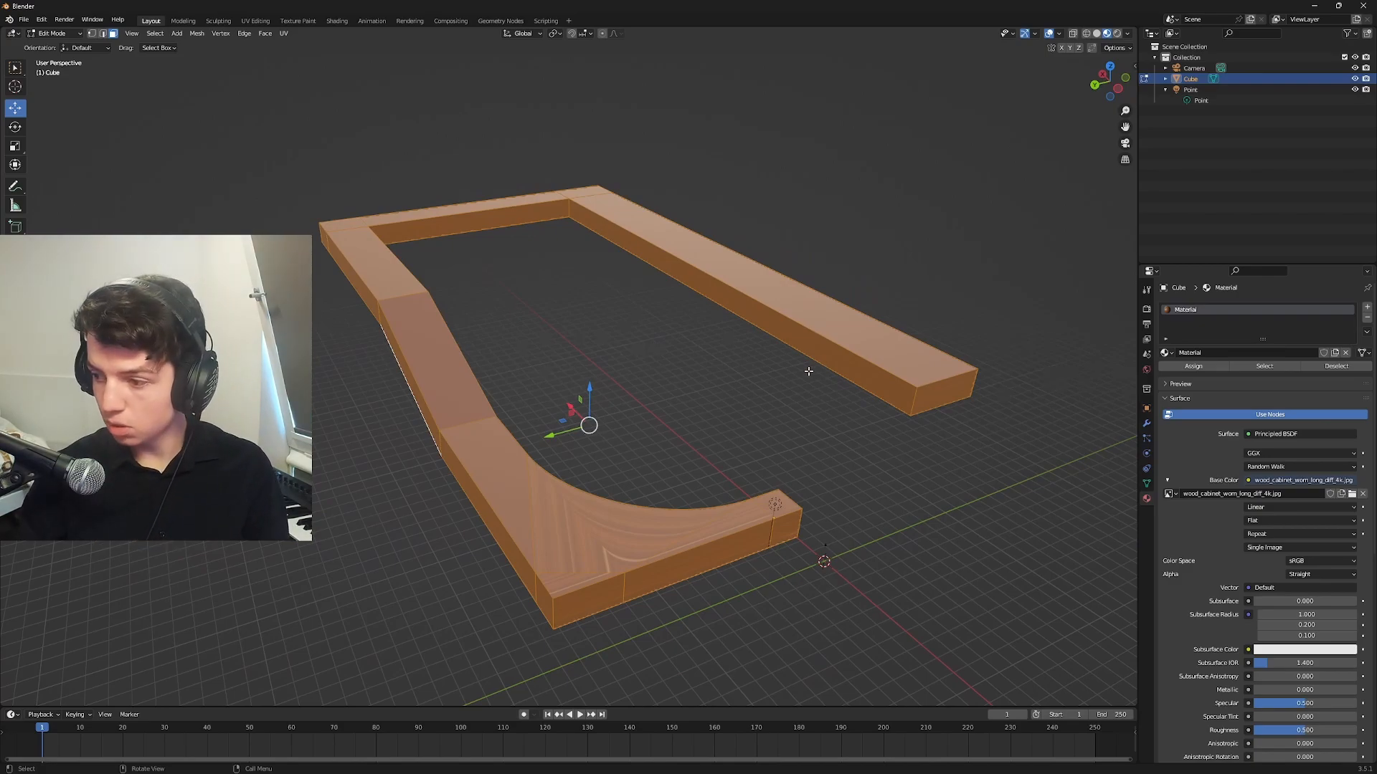
key(u)
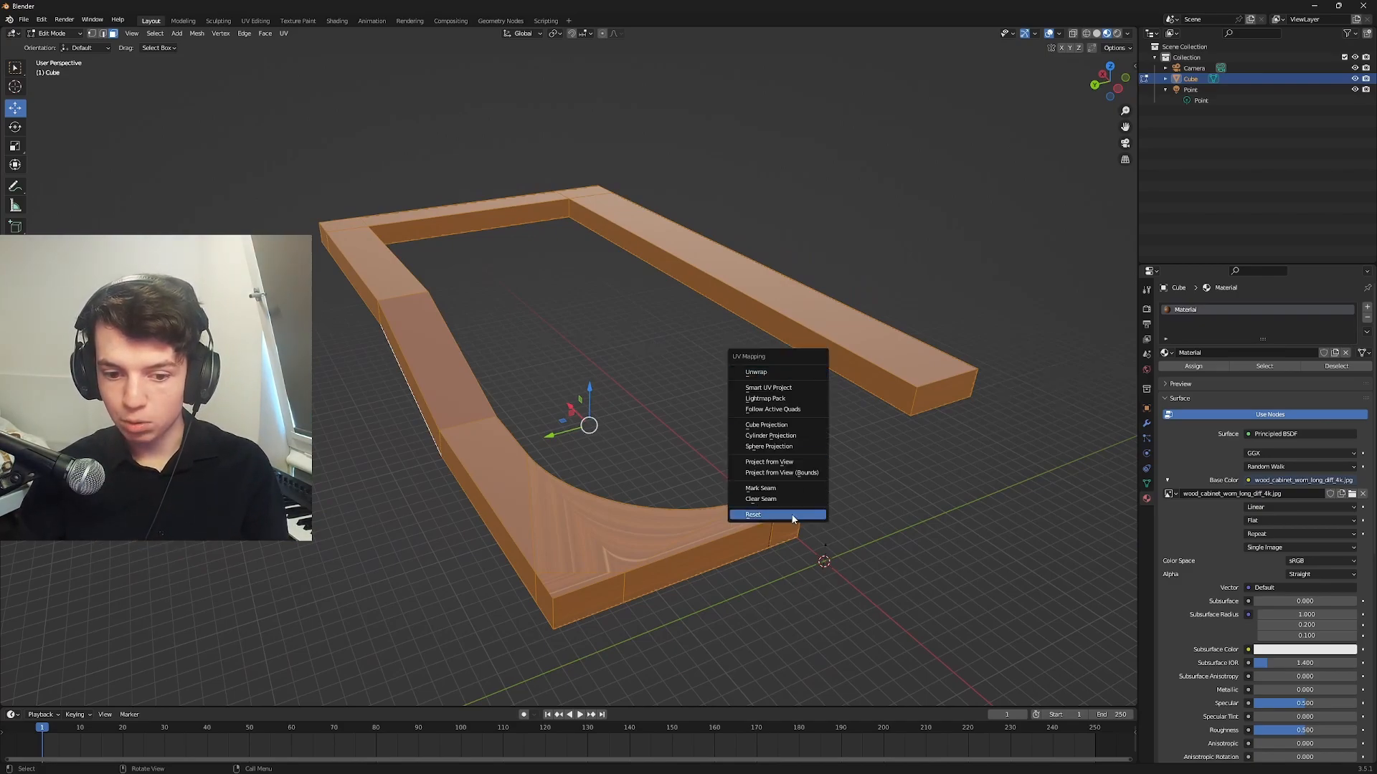
click(805, 388)
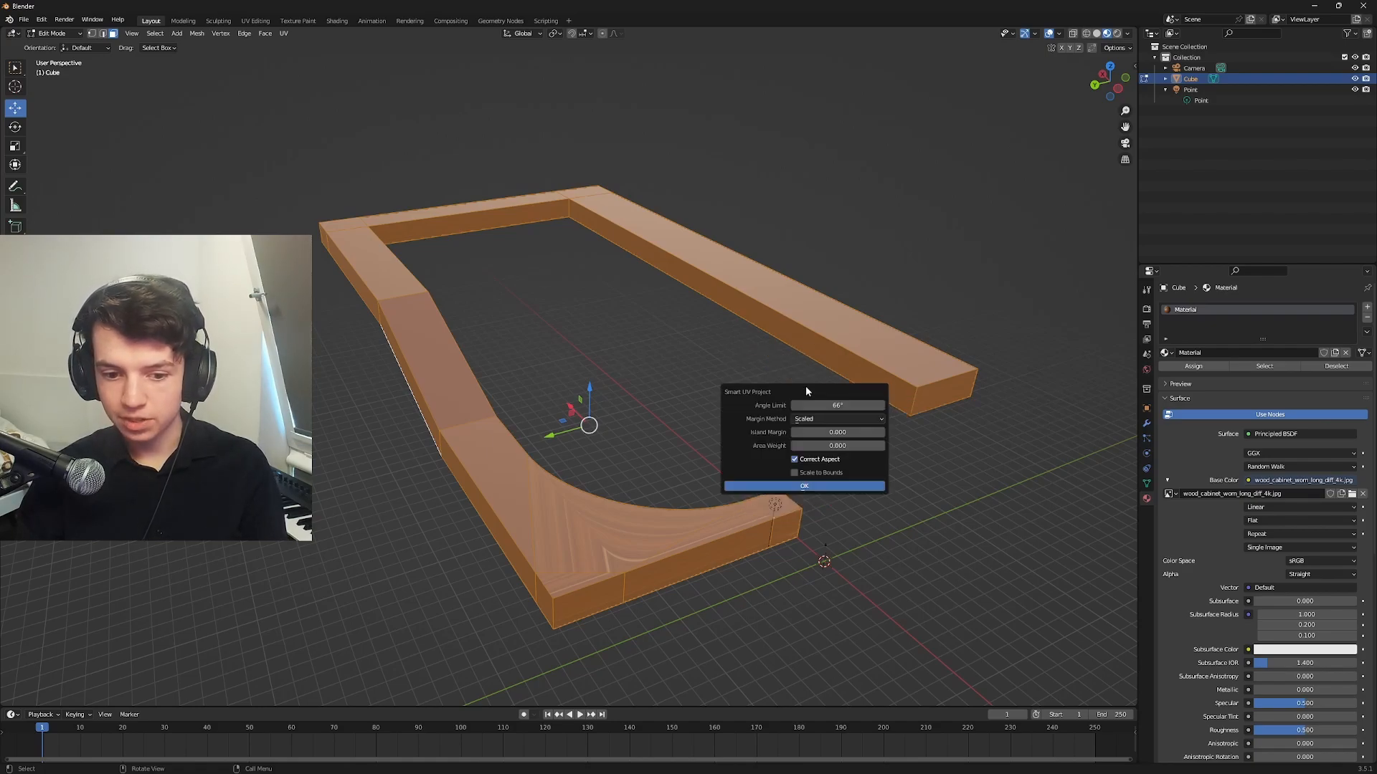
click(821, 487)
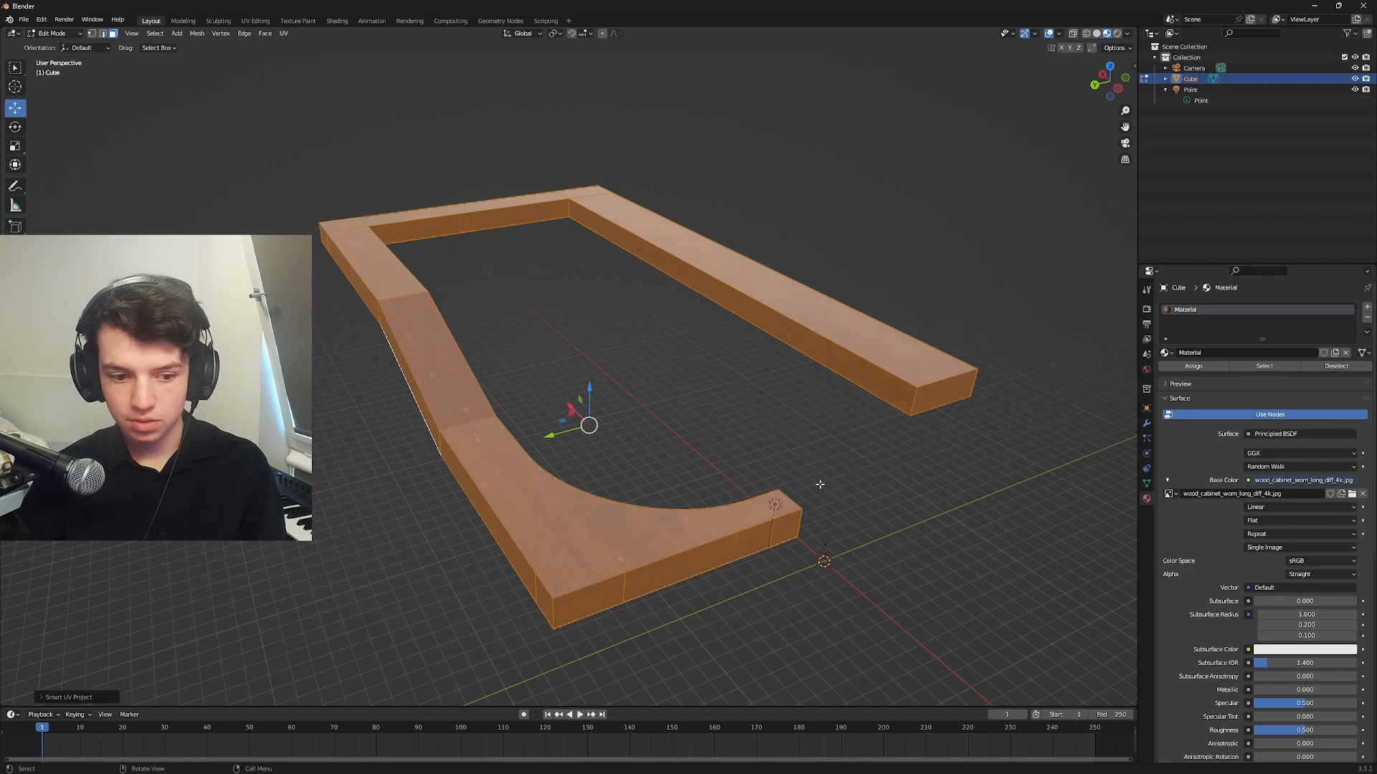
- Examine how the wood texture lies on the frame's curved, sloped and straight parts in Object Mode
key(Tab)
click(900, 472)
middle_drag(899, 473, 483, 508)
scroll(462, 504, down, 3)
middle_drag(821, 476, 562, 447)
scroll(562, 443, up, 2)
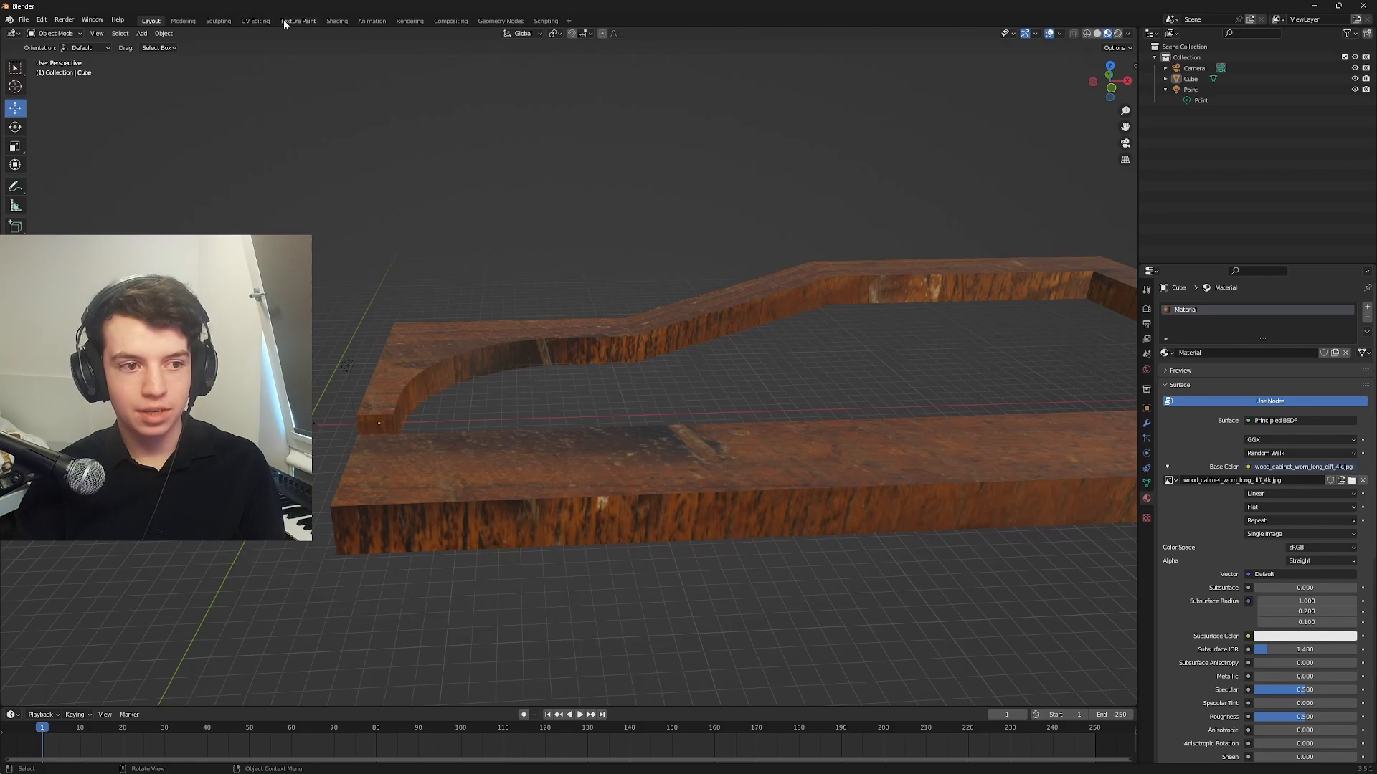
- Switch to the UV Editing workspace and show the frame in Edit Mode with material preview shading
click(257, 21)
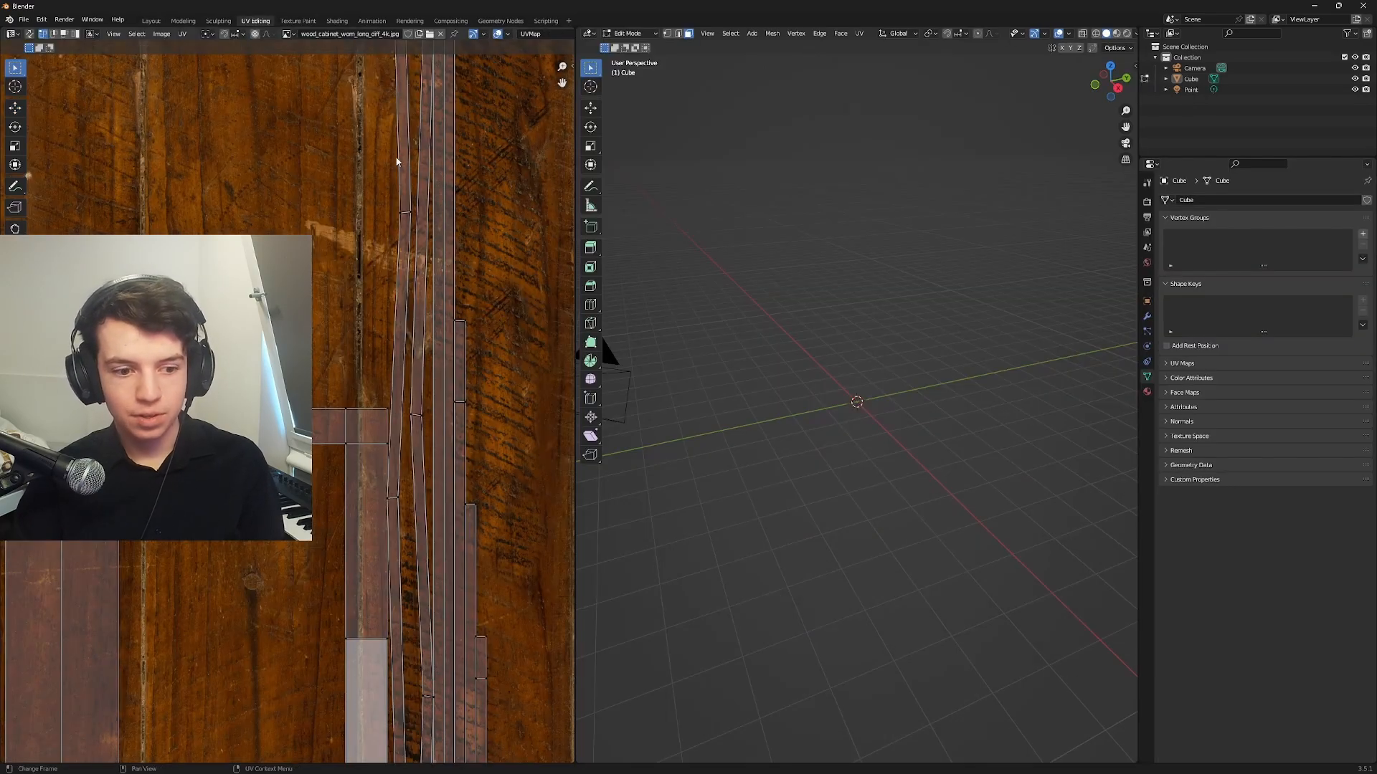
scroll(454, 244, down, 3)
scroll(816, 356, down, 12)
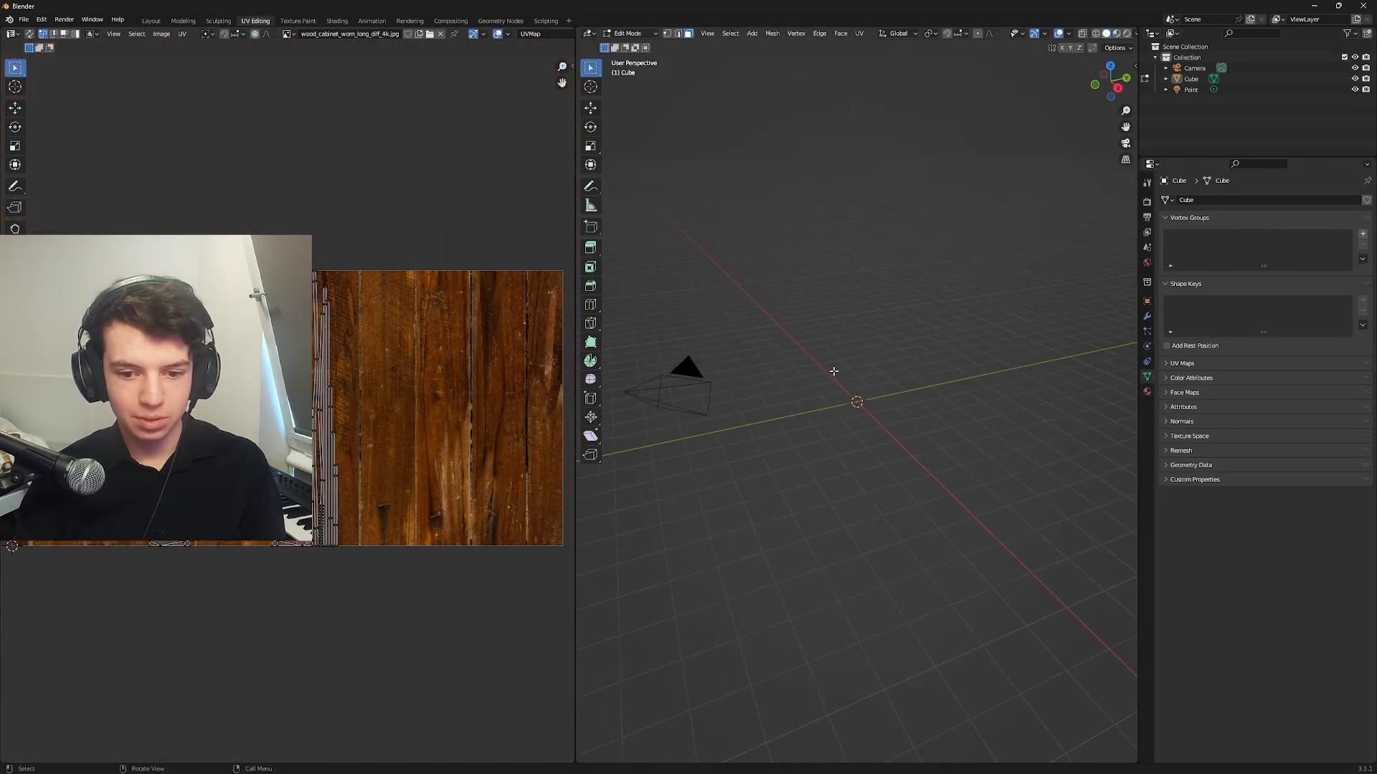
middle_drag(957, 420, 1033, 438)
key(Tab)
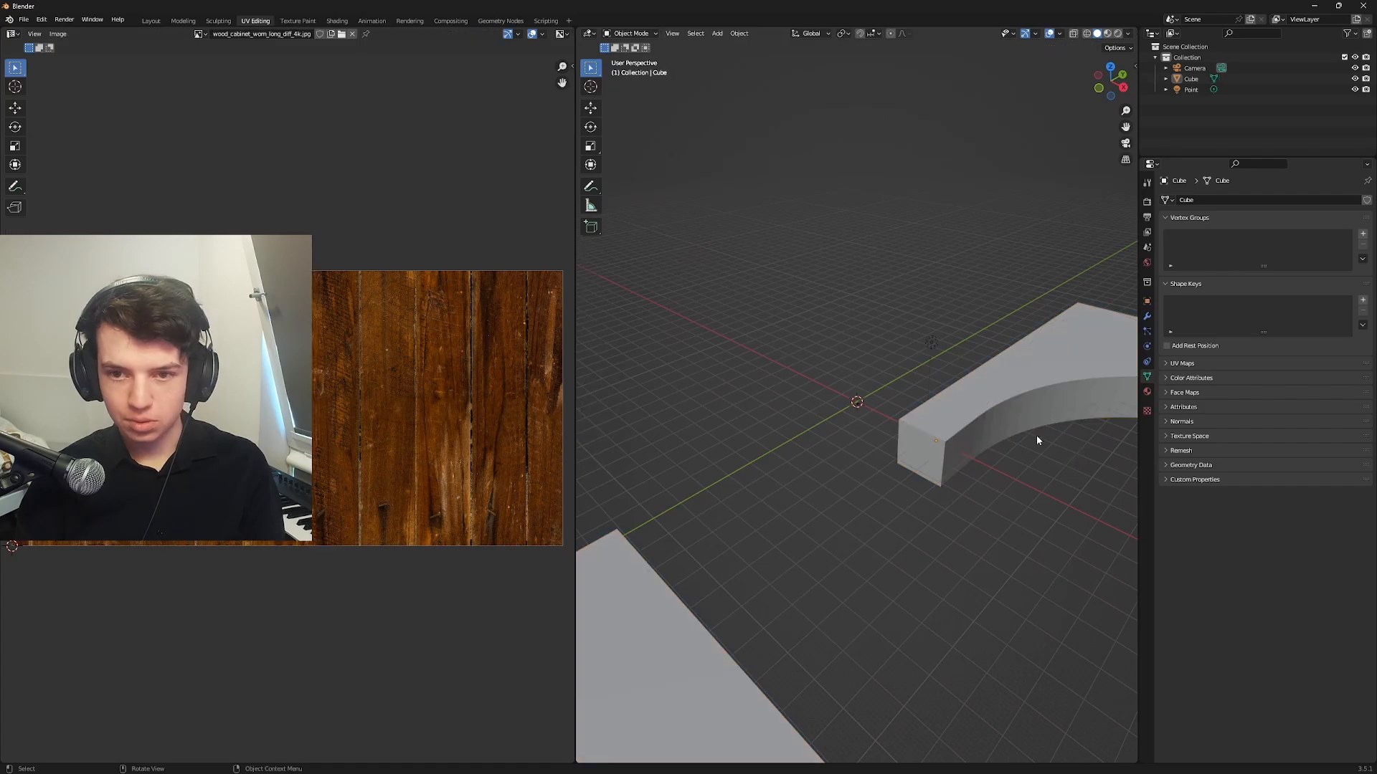
click(1109, 34)
mouse_move(1069, 339)
shift+middle_down()
mouse_move(1054, 304)
mouse_move(813, 252)
shift+middle_up()
key(Tab)
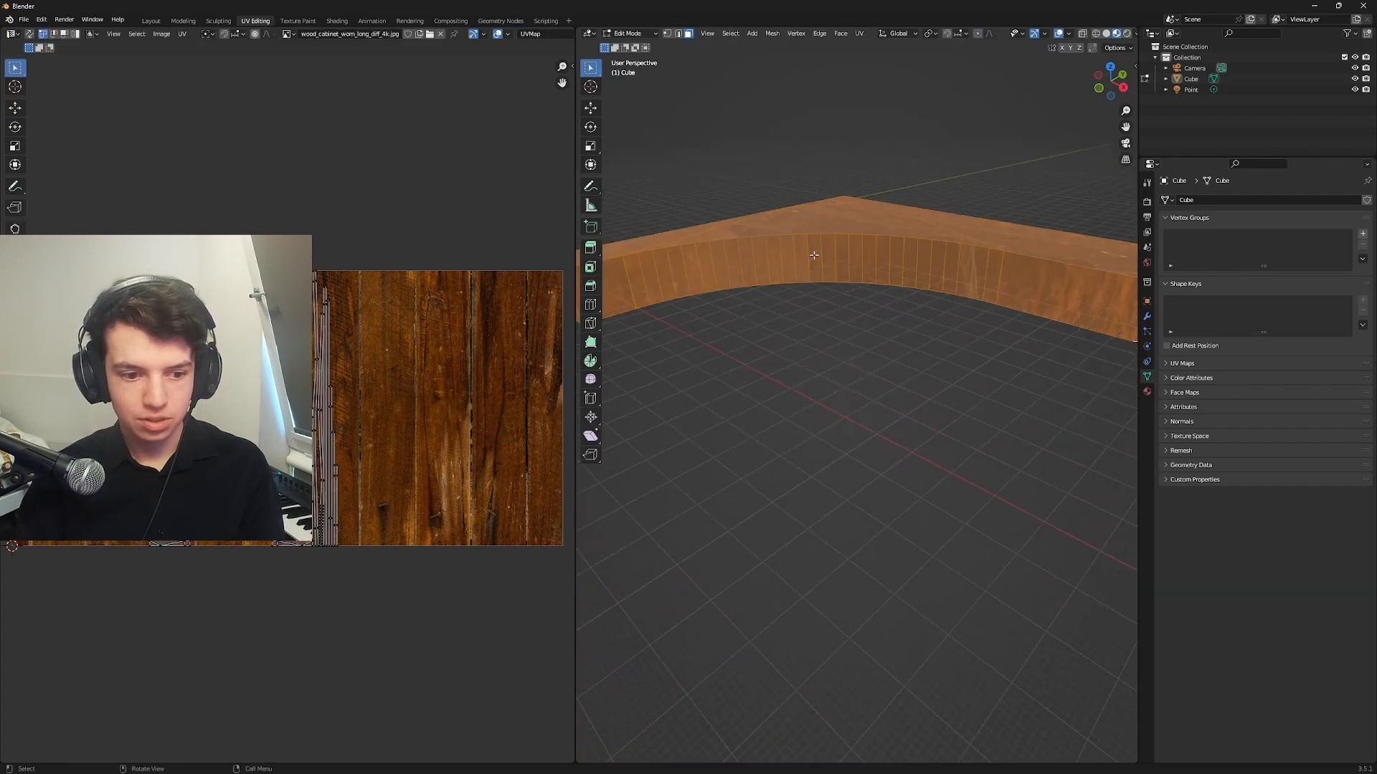
scroll(740, 363, down, 3)
scroll(399, 423, down, 1)
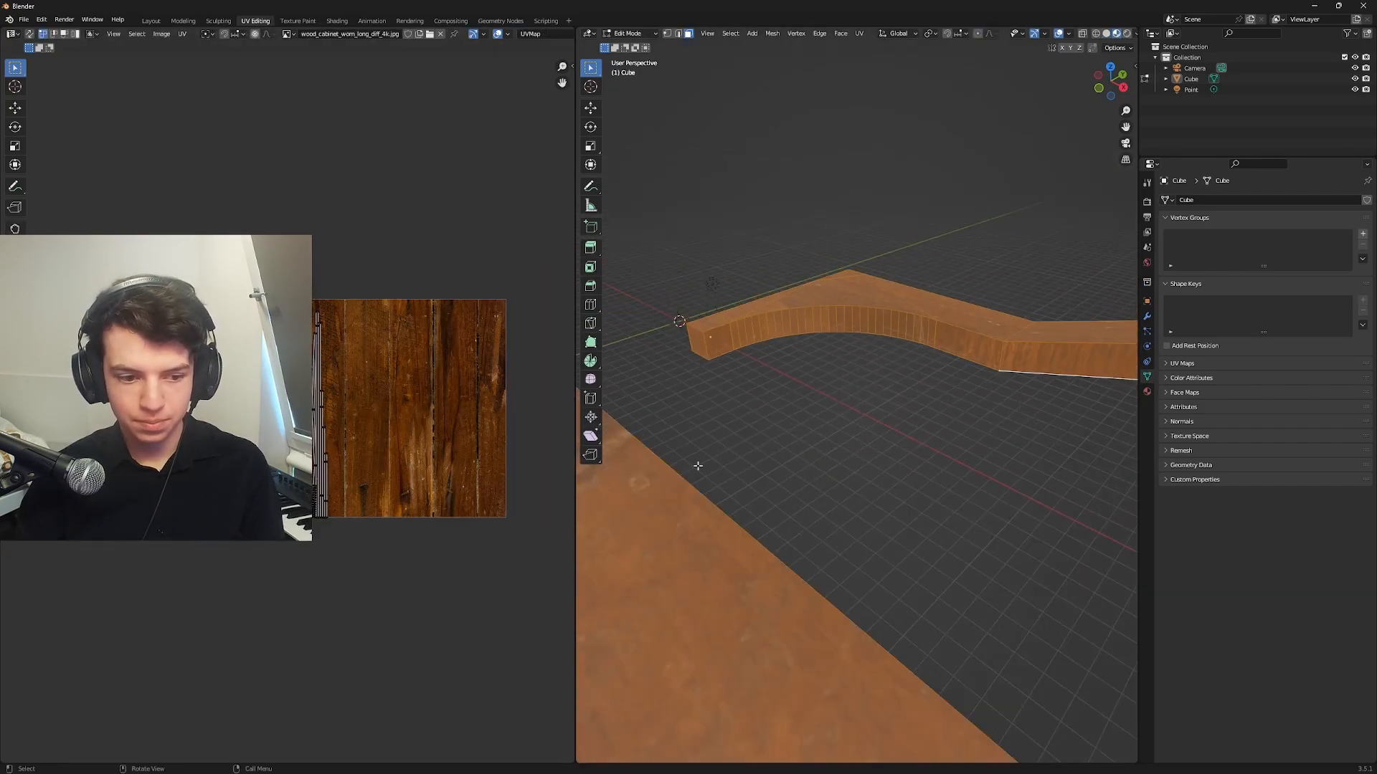
middle_drag(700, 467, 645, 449)
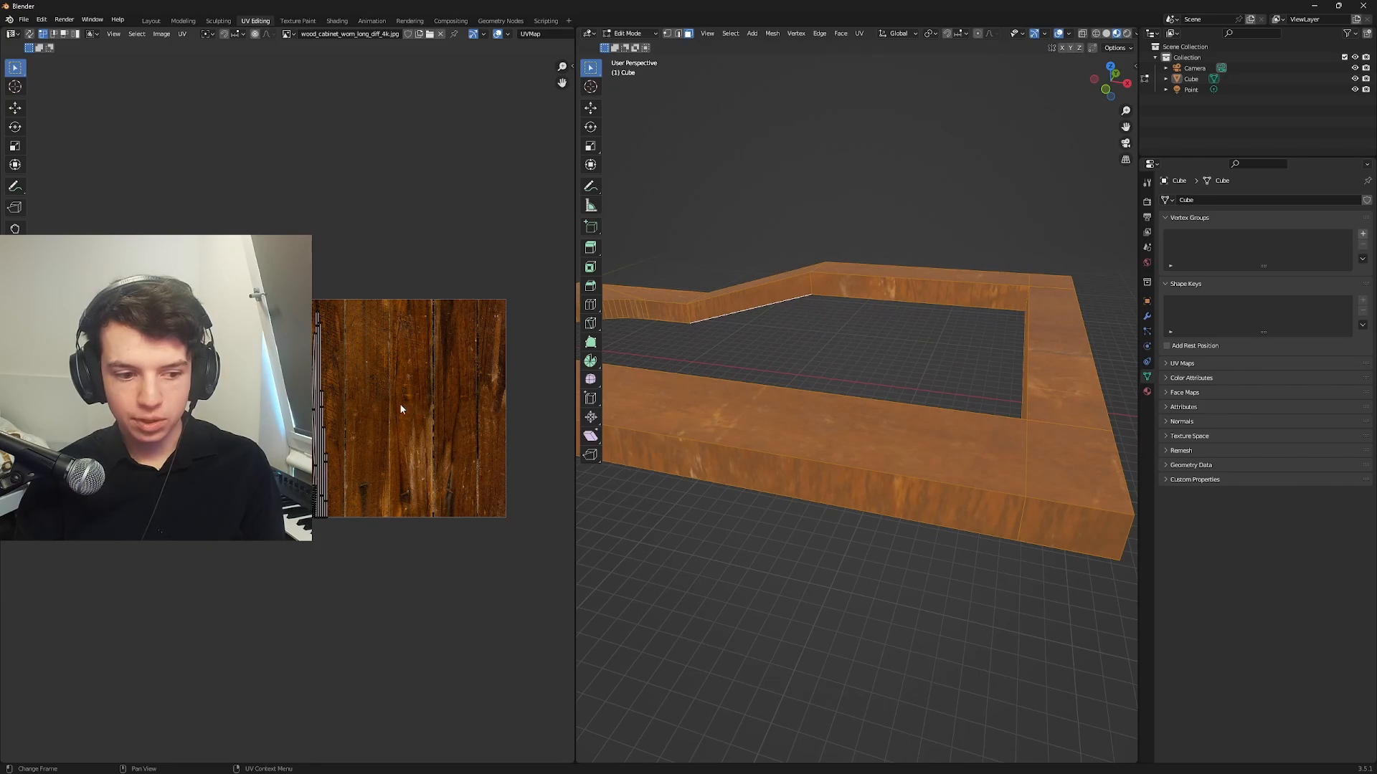
- Select all of the frame's UV islands over the wood image
key(a)
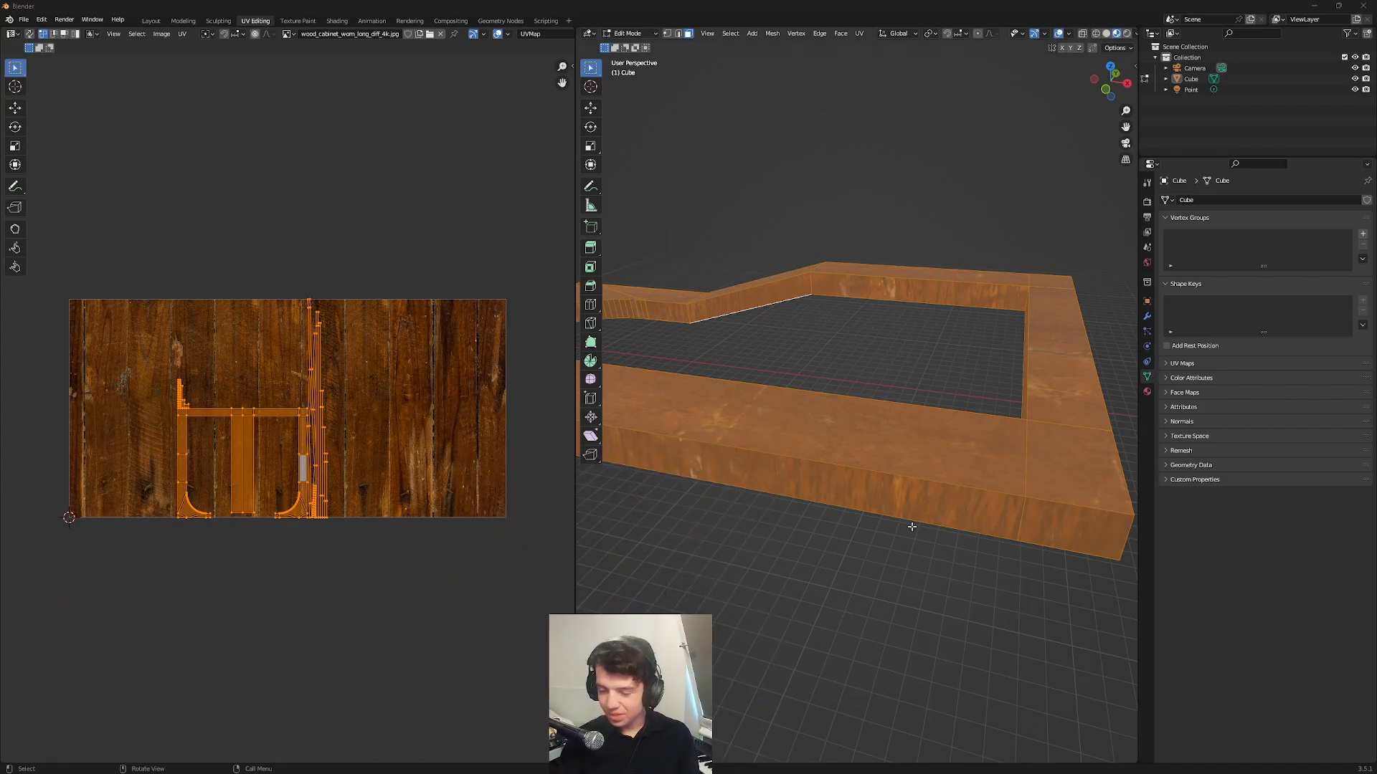
scroll(289, 459, up, 4)
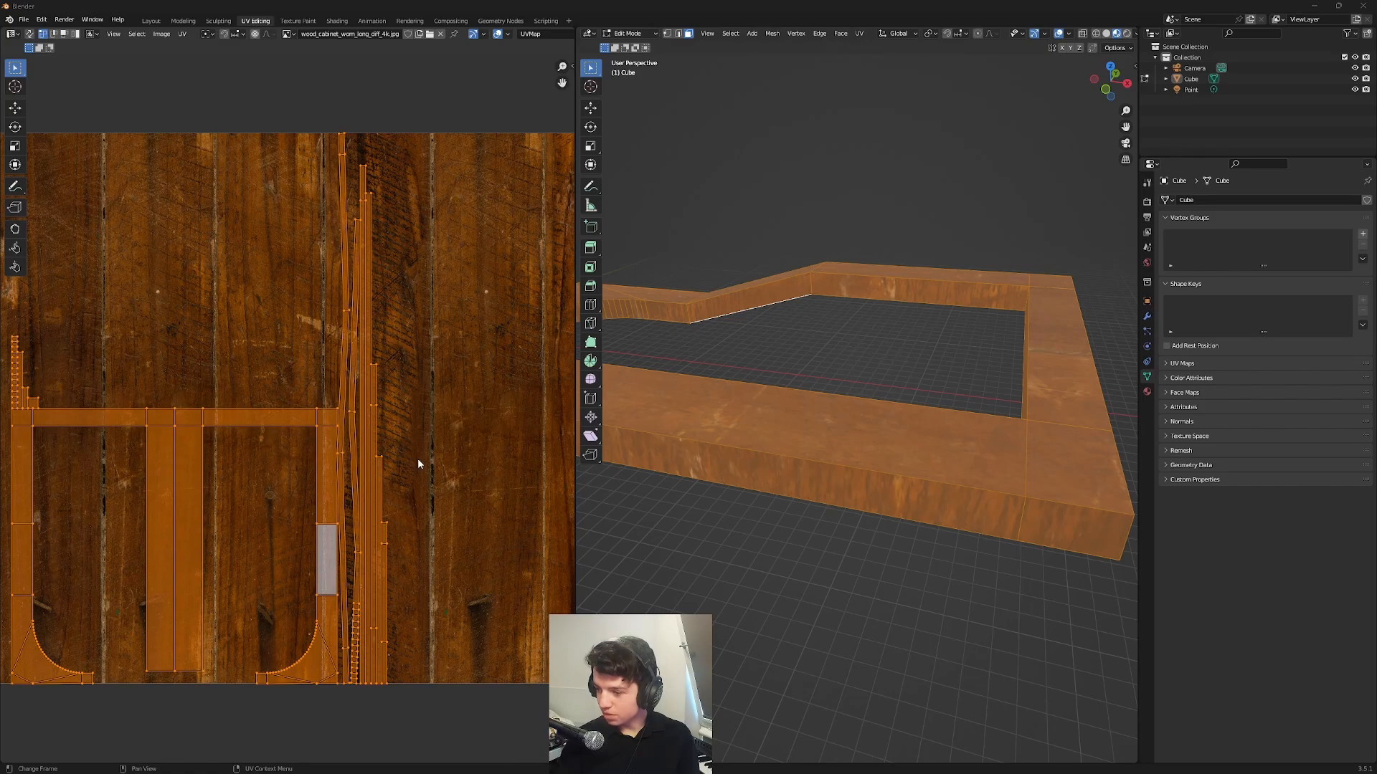
scroll(418, 464, down, 1)
click(330, 411)
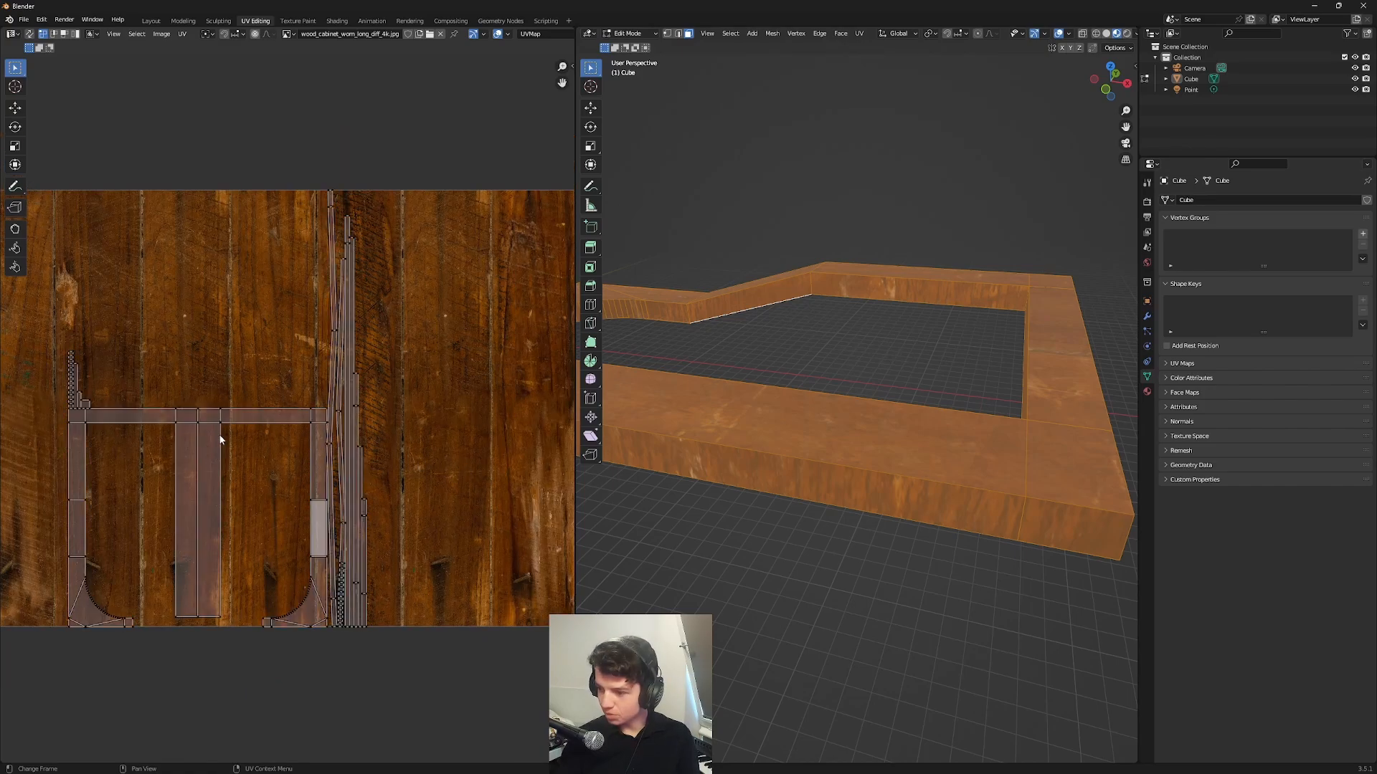
key(a)
scroll(332, 464, down, 3)
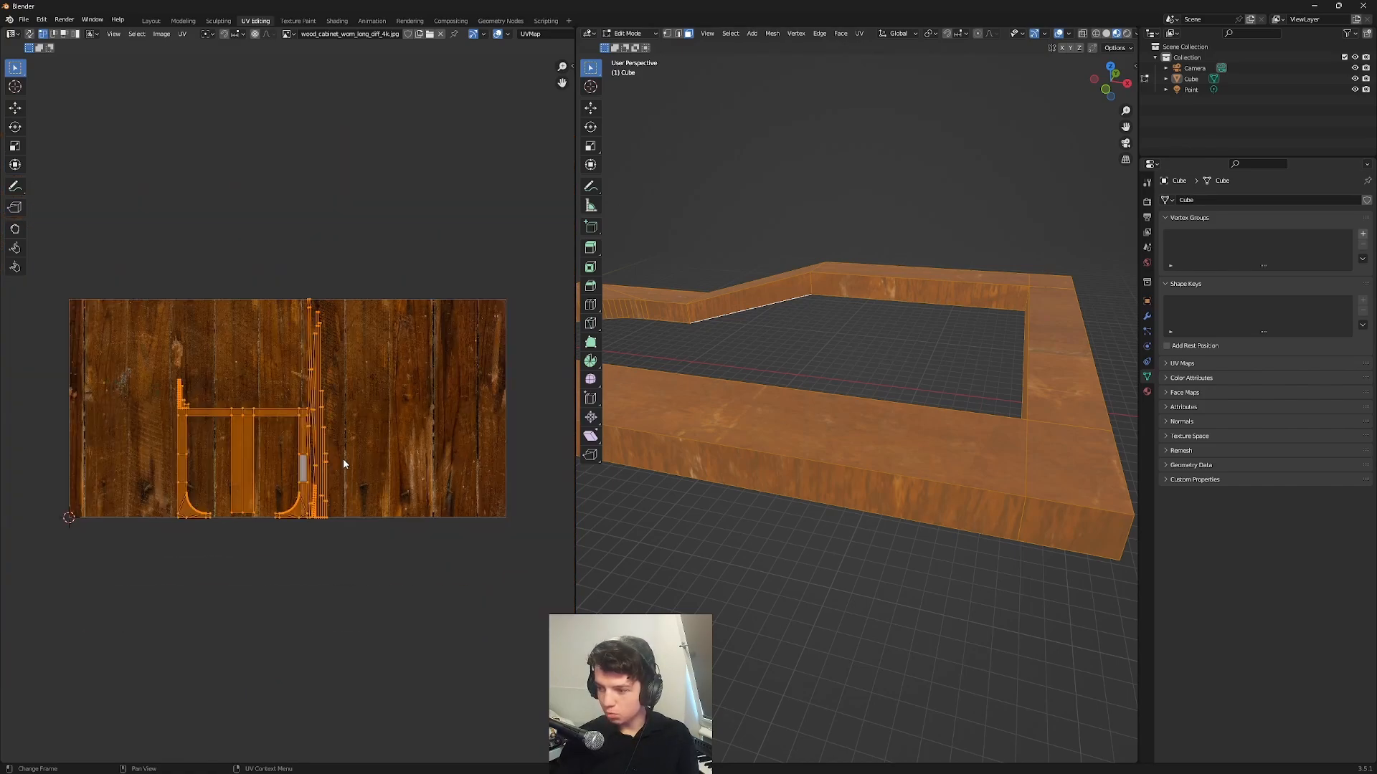
- Select the whole frame mesh with its UVs, scale the UVs up about 29 times and return to Object Mode
click(908, 553)
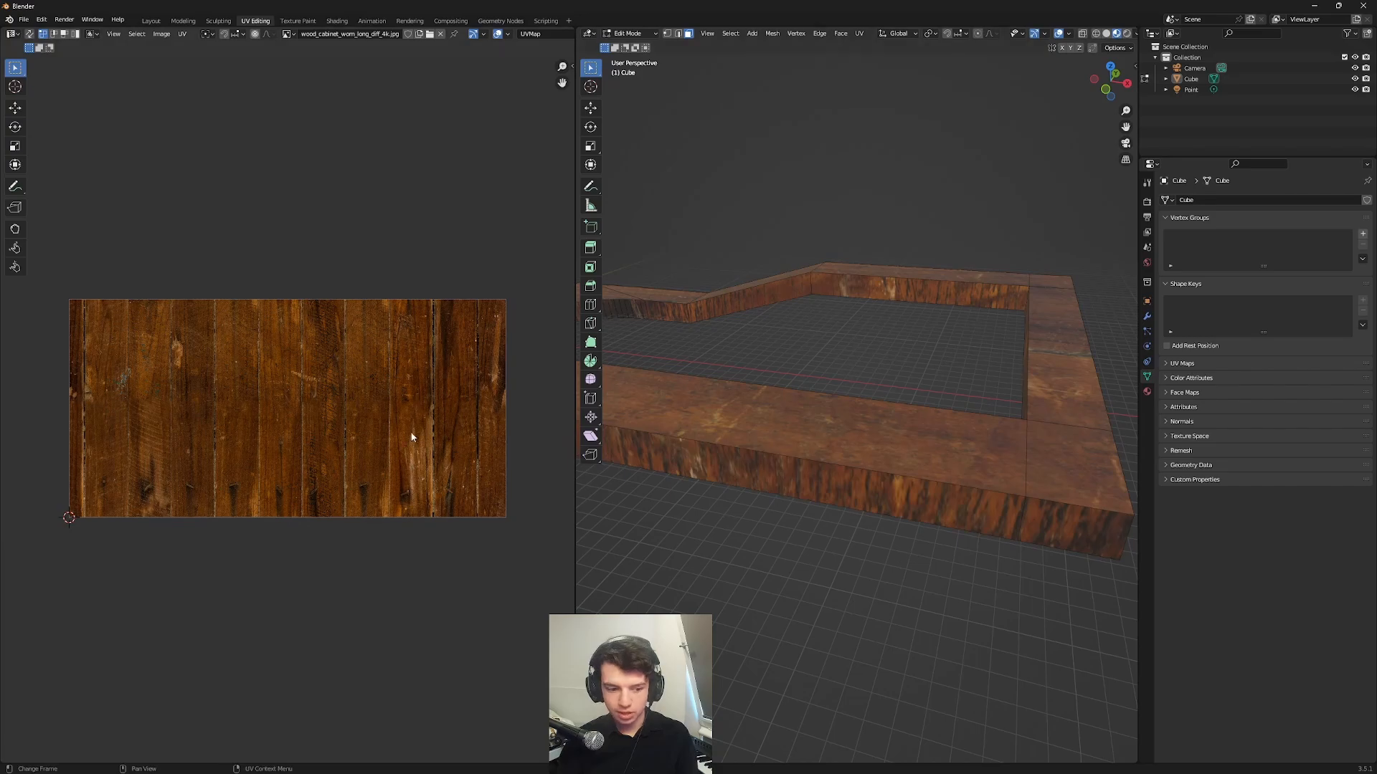
key(a)
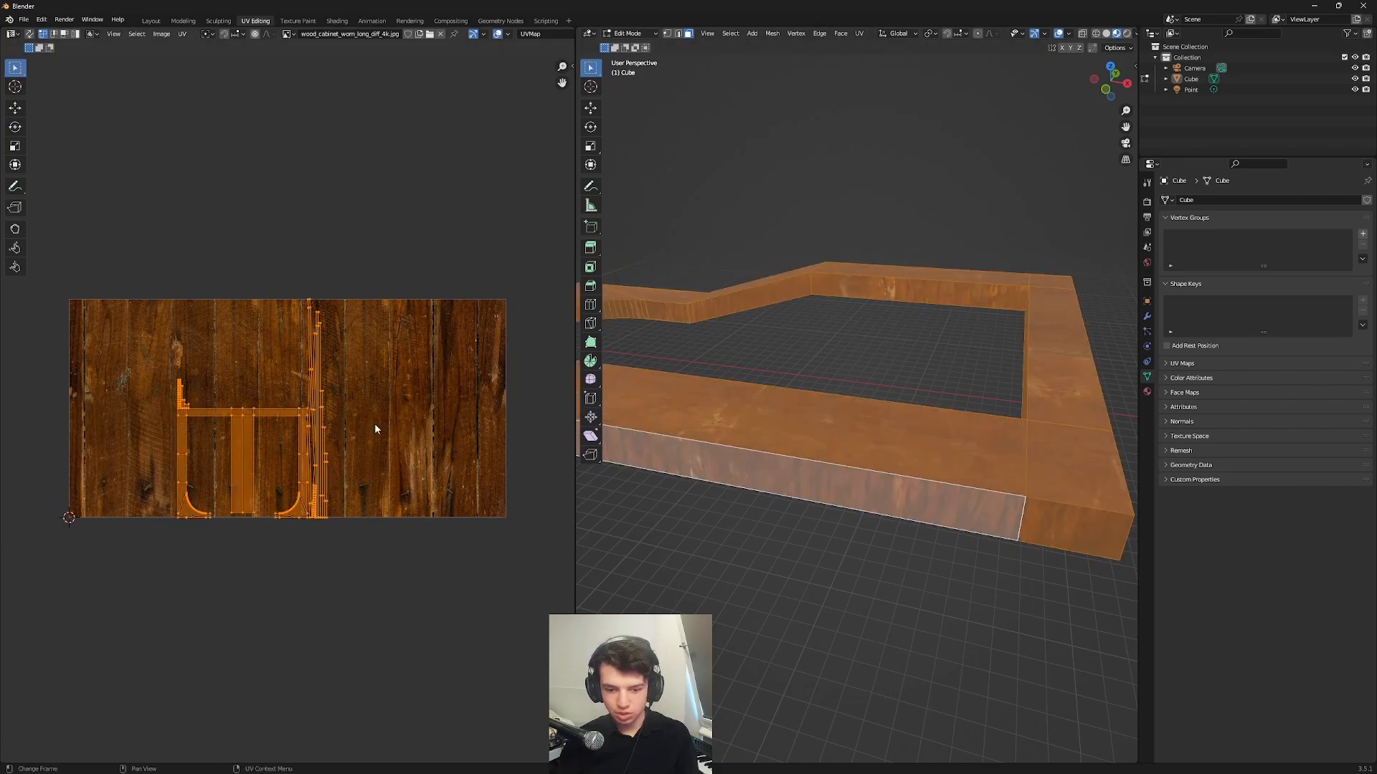
scroll(916, 454, up, 5)
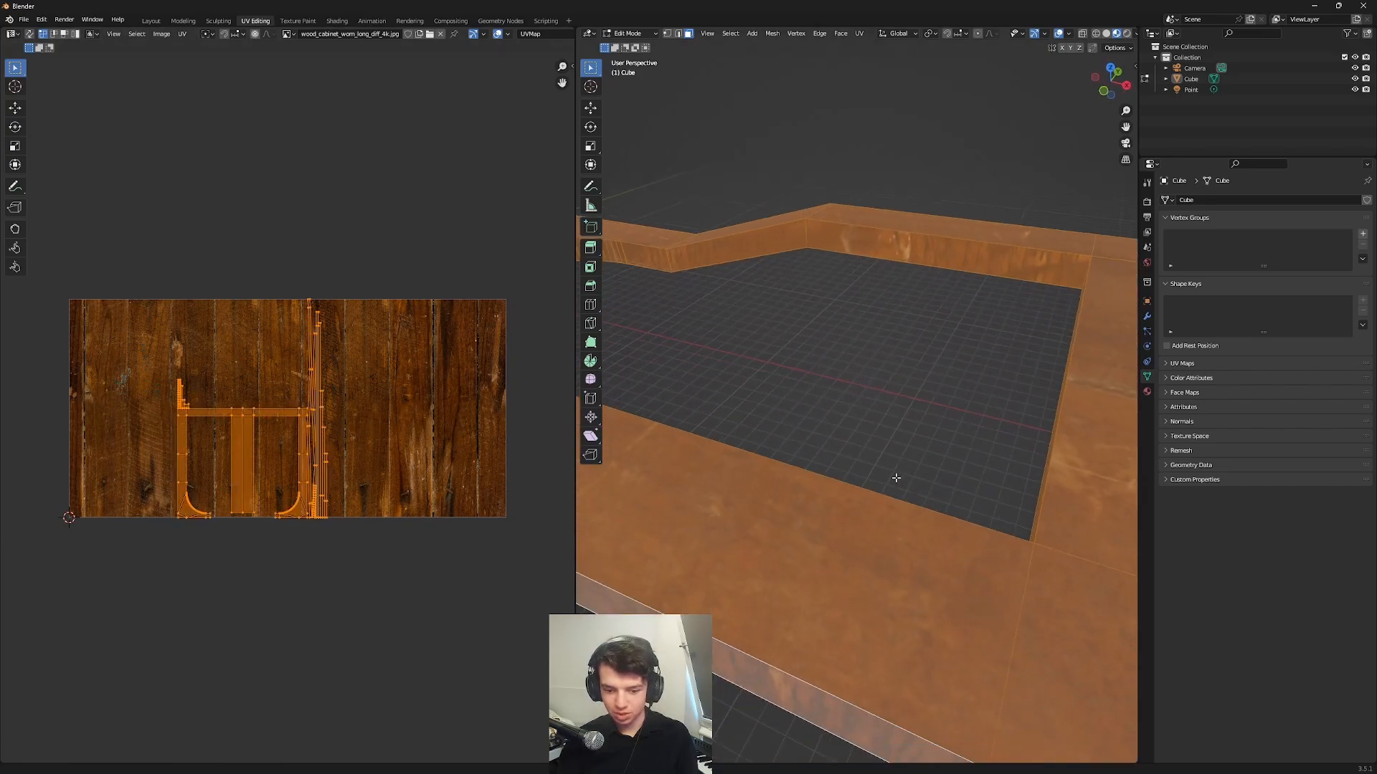
key(s)
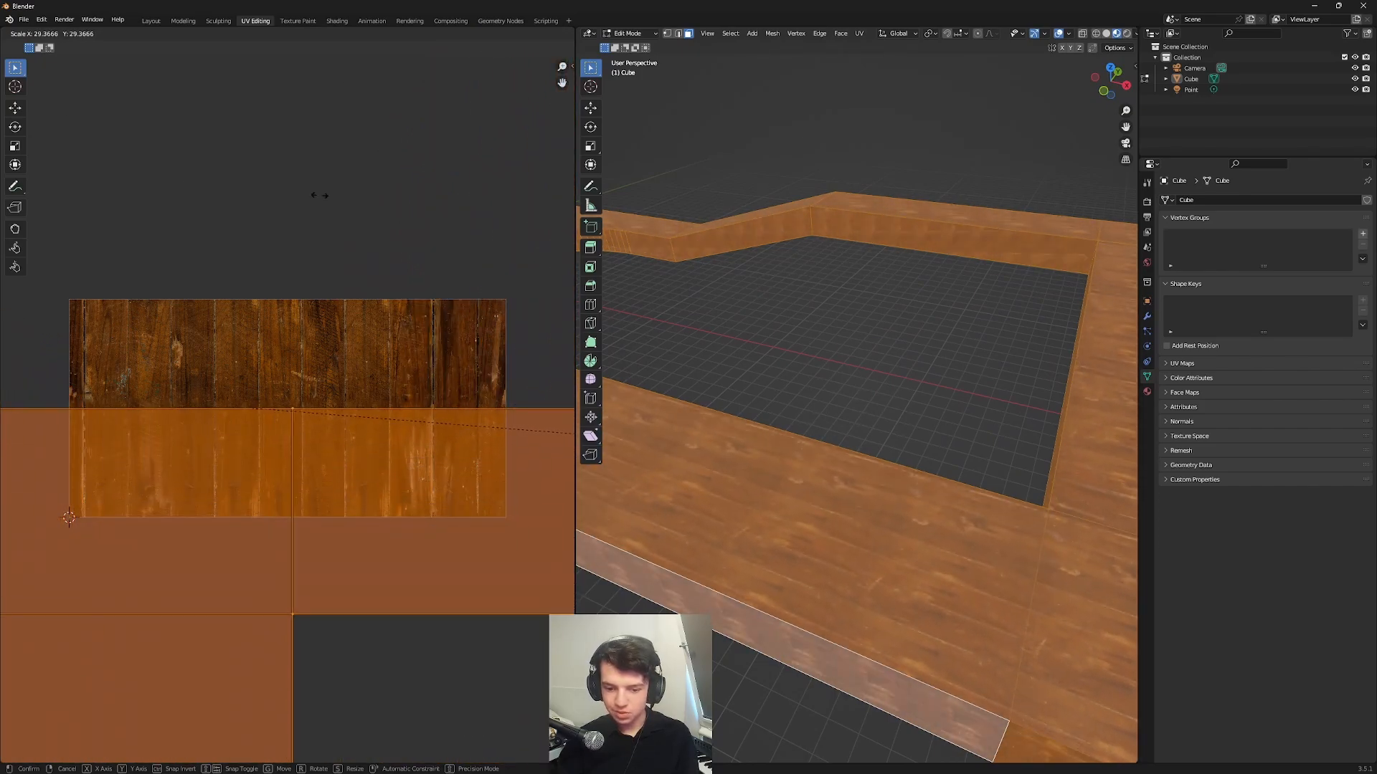
click(305, 412)
key(Tab)
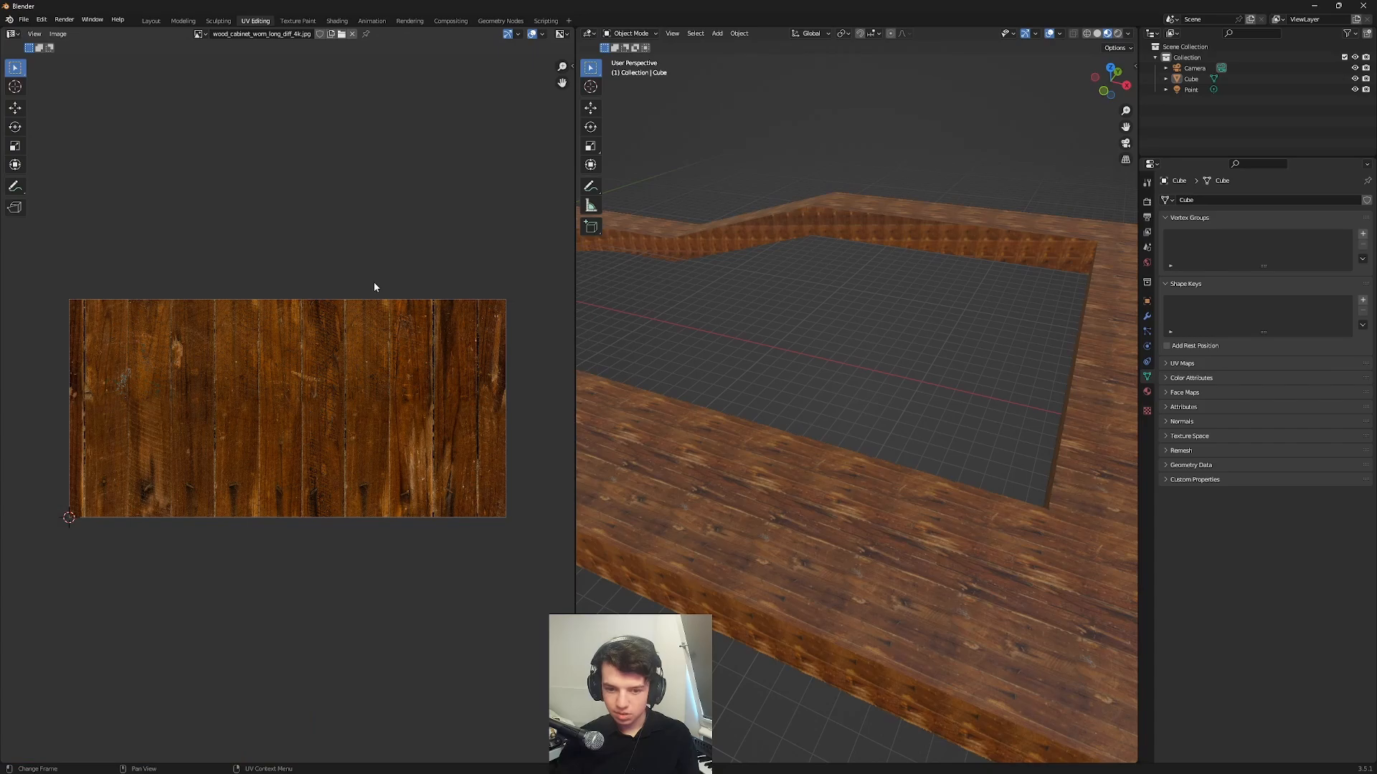
- Examine the repeating wood pattern on the frame's side faces and along its straight top surfaces
middle_drag(824, 301, 716, 208)
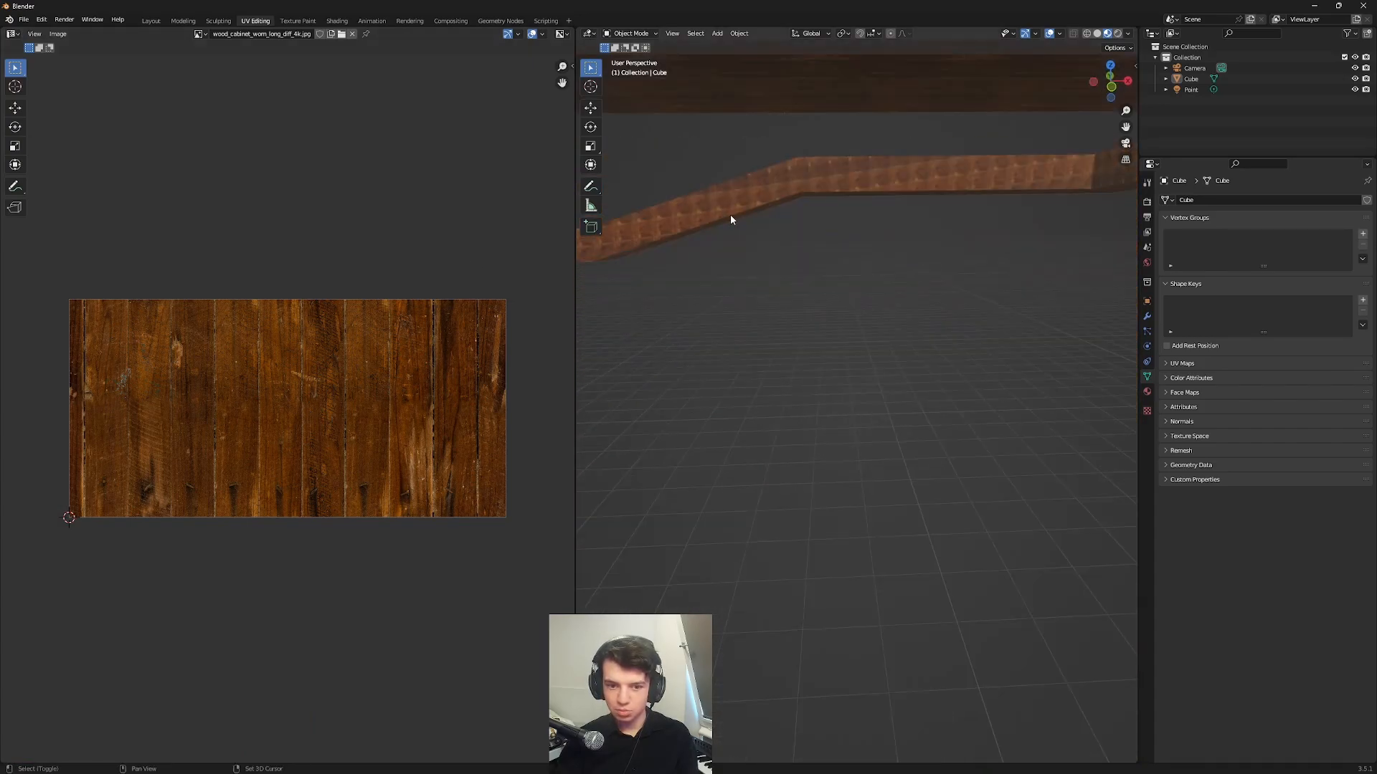
scroll(730, 213, up, 5)
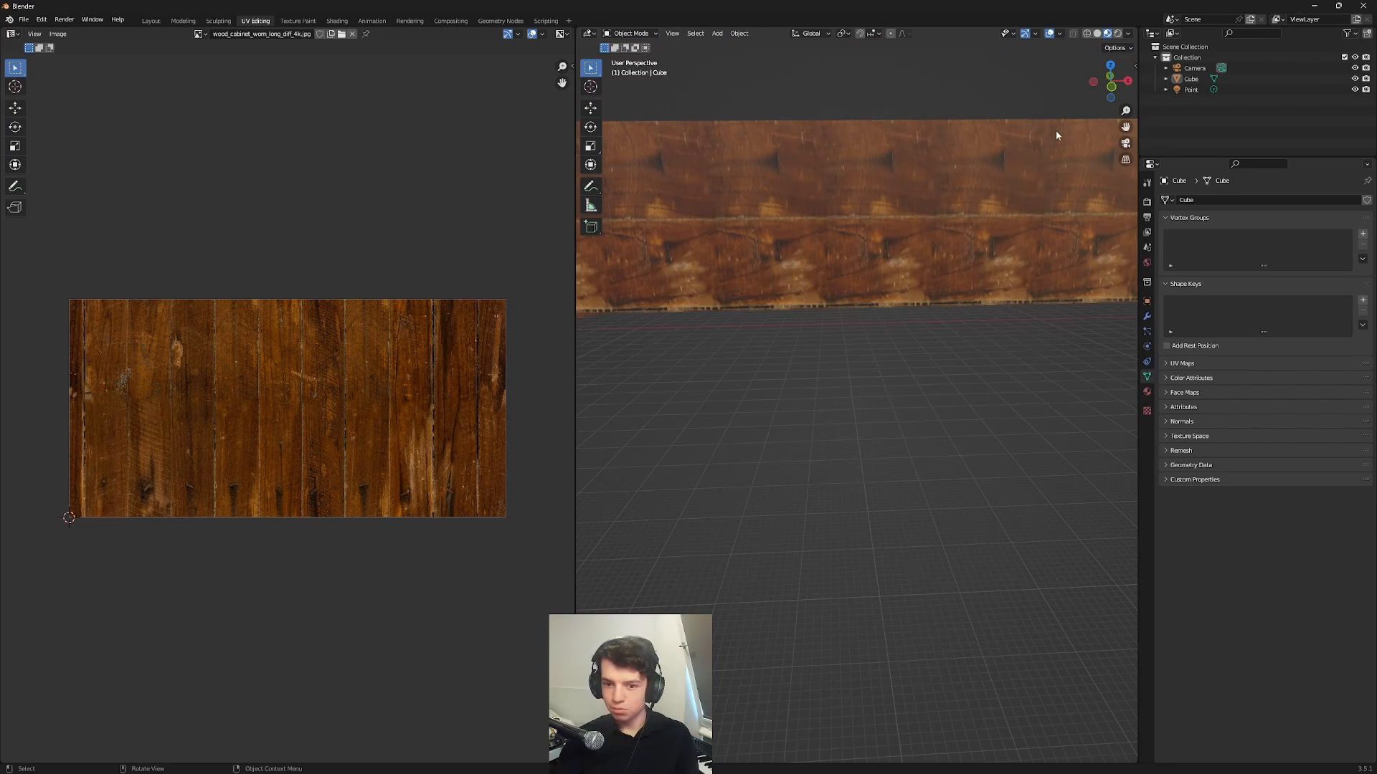
shift+middle_drag(1055, 133, 783, 156)
shift+middle_drag(910, 241, 1120, 229)
scroll(1034, 255, down, 6)
middle_drag(1000, 270, 913, 301)
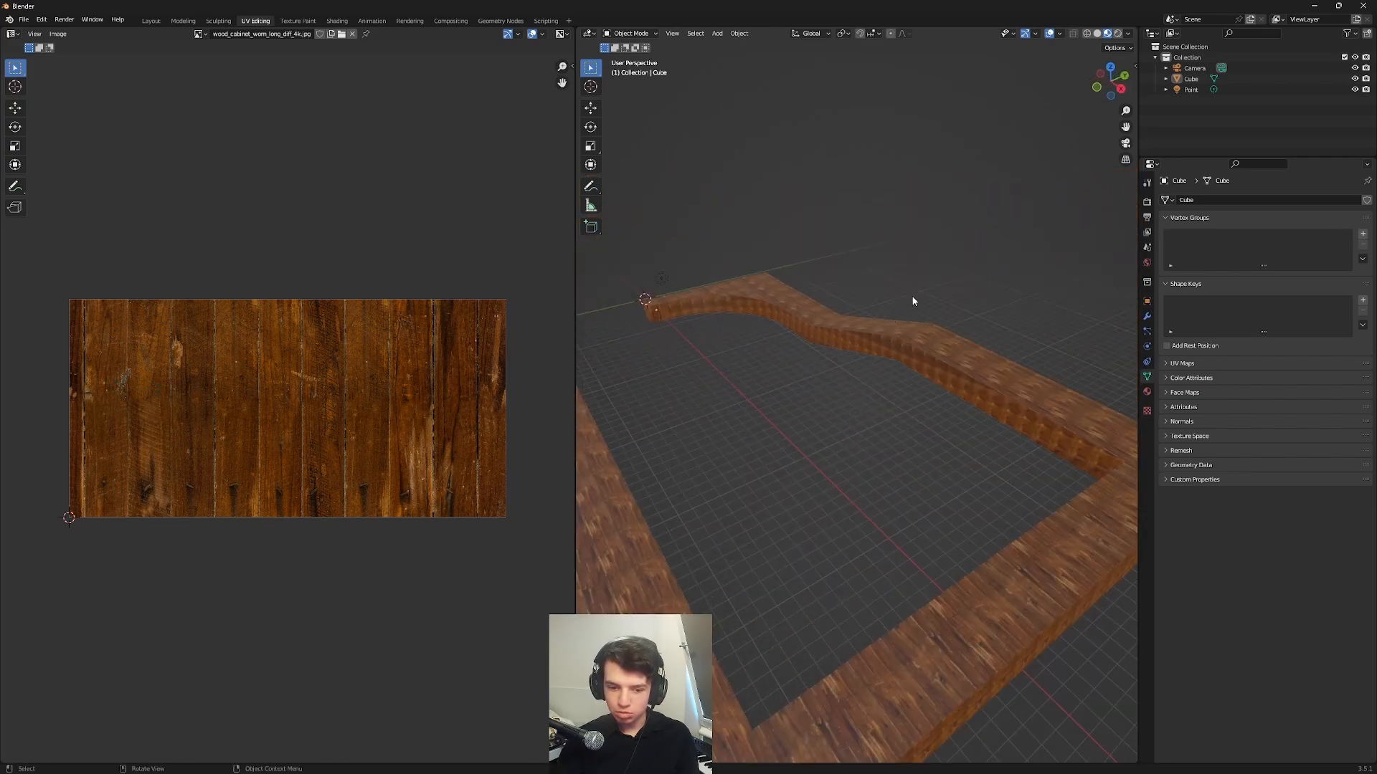
shift+middle_drag(725, 388, 886, 326)
scroll(872, 334, up, 1)
middle_drag(815, 347, 778, 395)
- Scale all of the frame's UVs down to about 0.29 and check the larger planks in Object Mode
key(a)
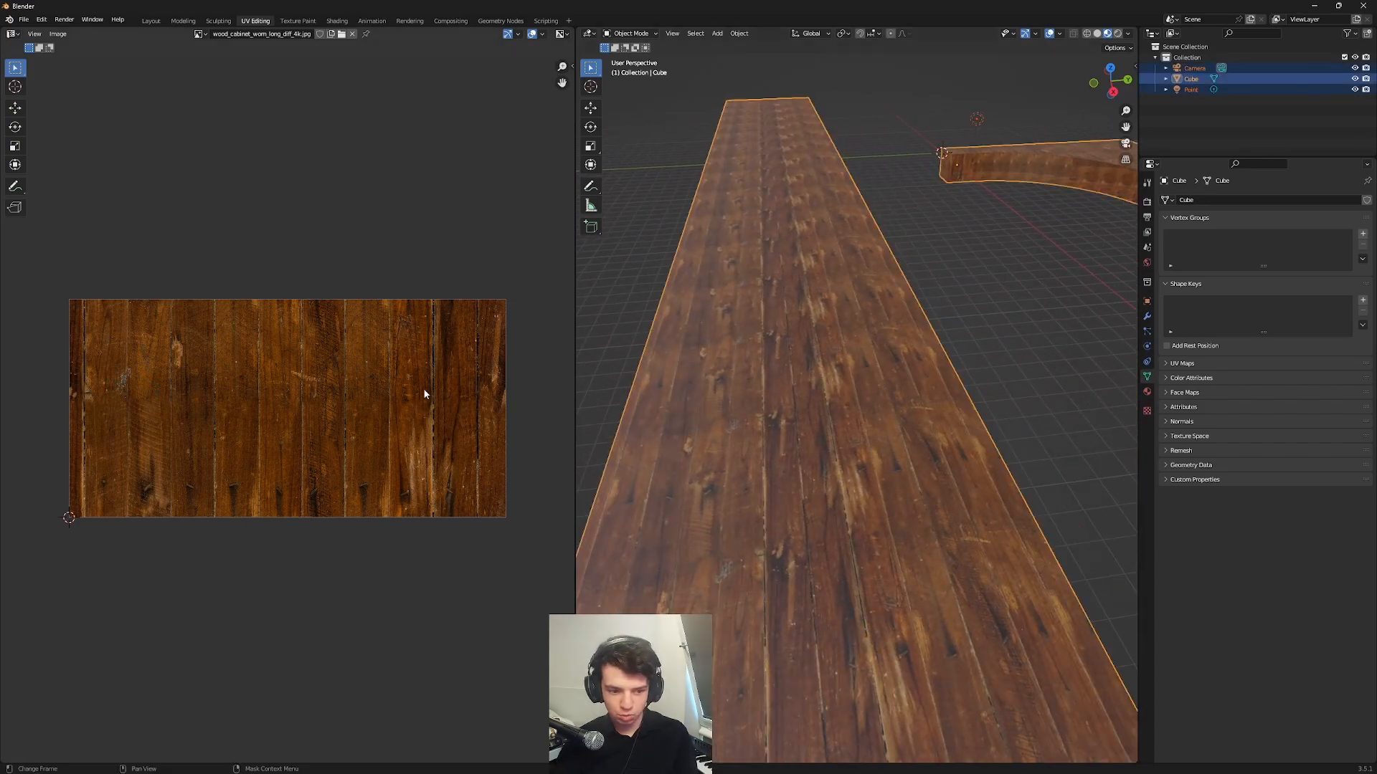
key(Tab)
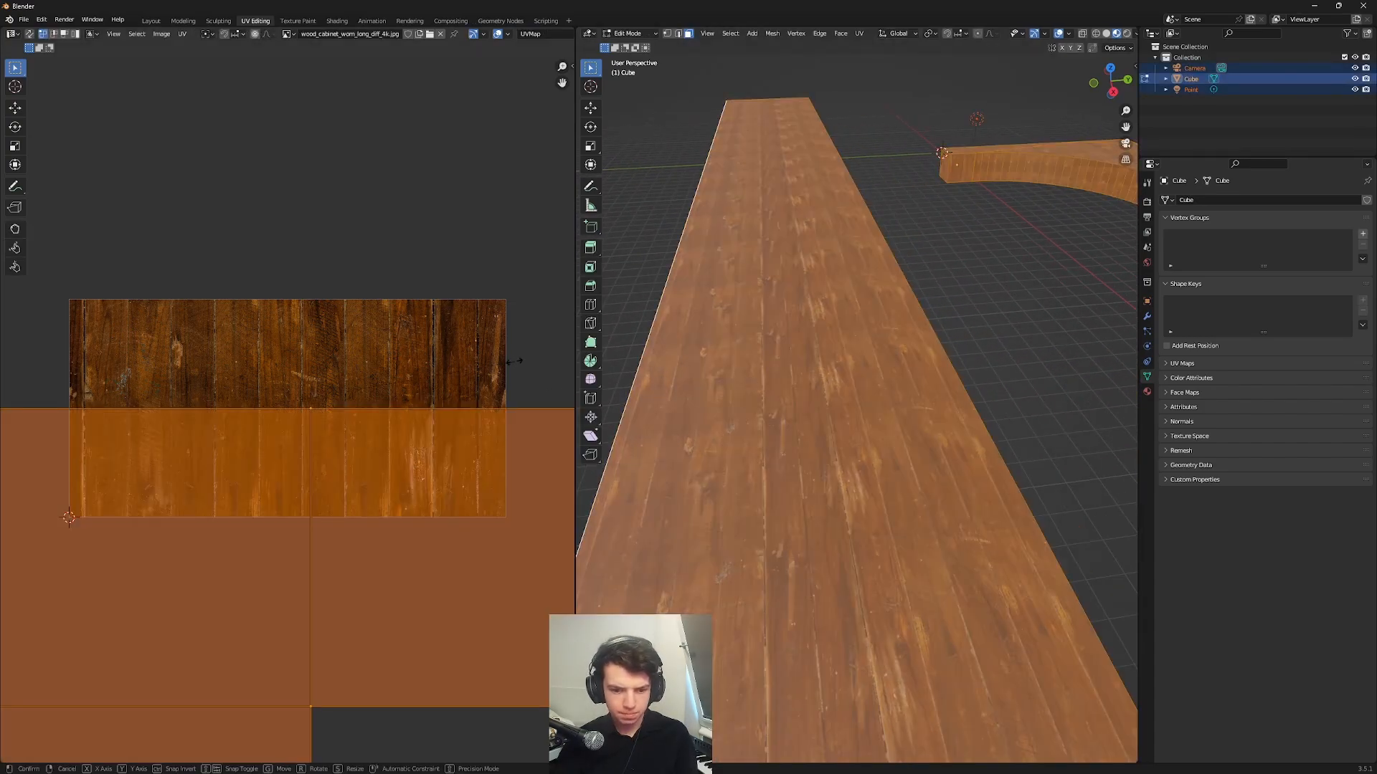
key(s)
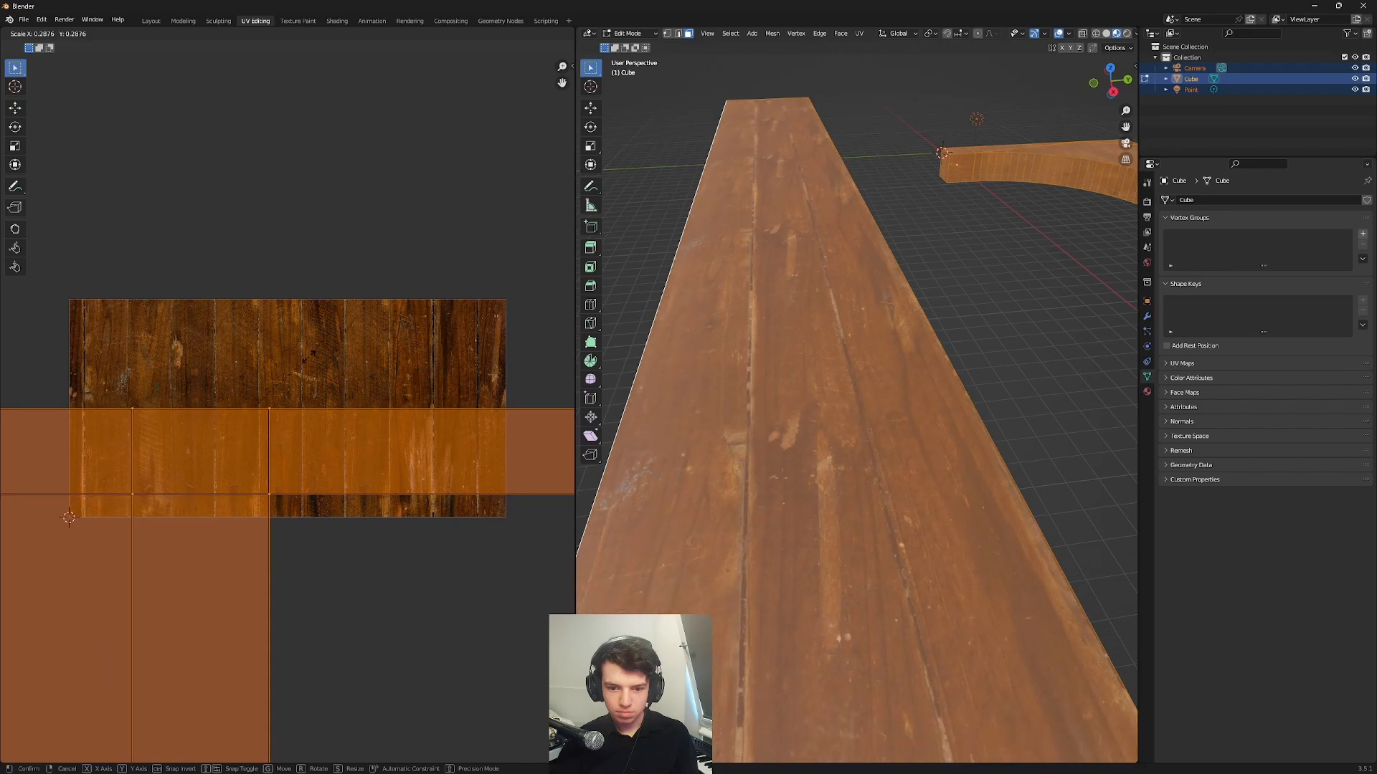
click(338, 363)
key(Tab)
scroll(714, 419, down, 4)
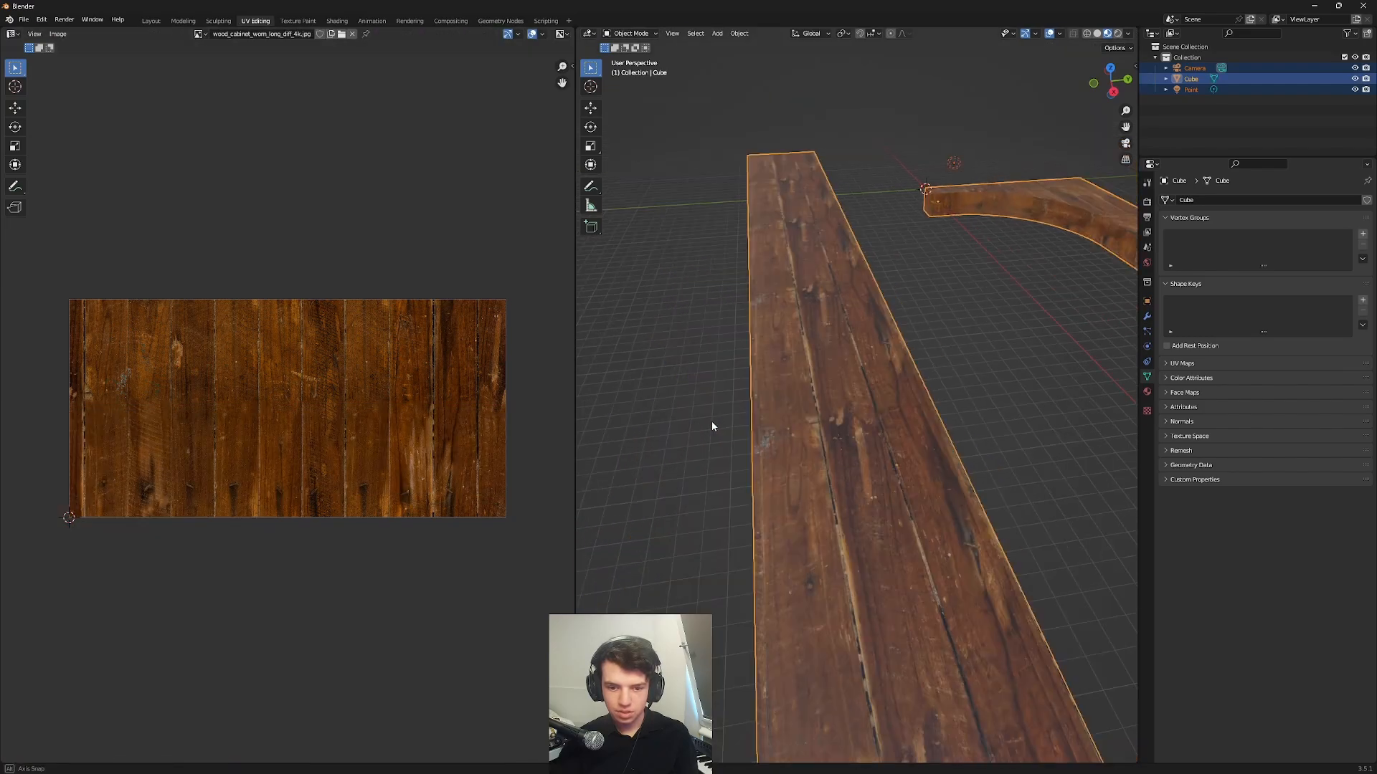
middle_drag(712, 421, 930, 443)
- Deselect all objects, scale the frame's UVs up strongly and check the finer wood grain on the long straight part
key(alt+a)
key(Tab)
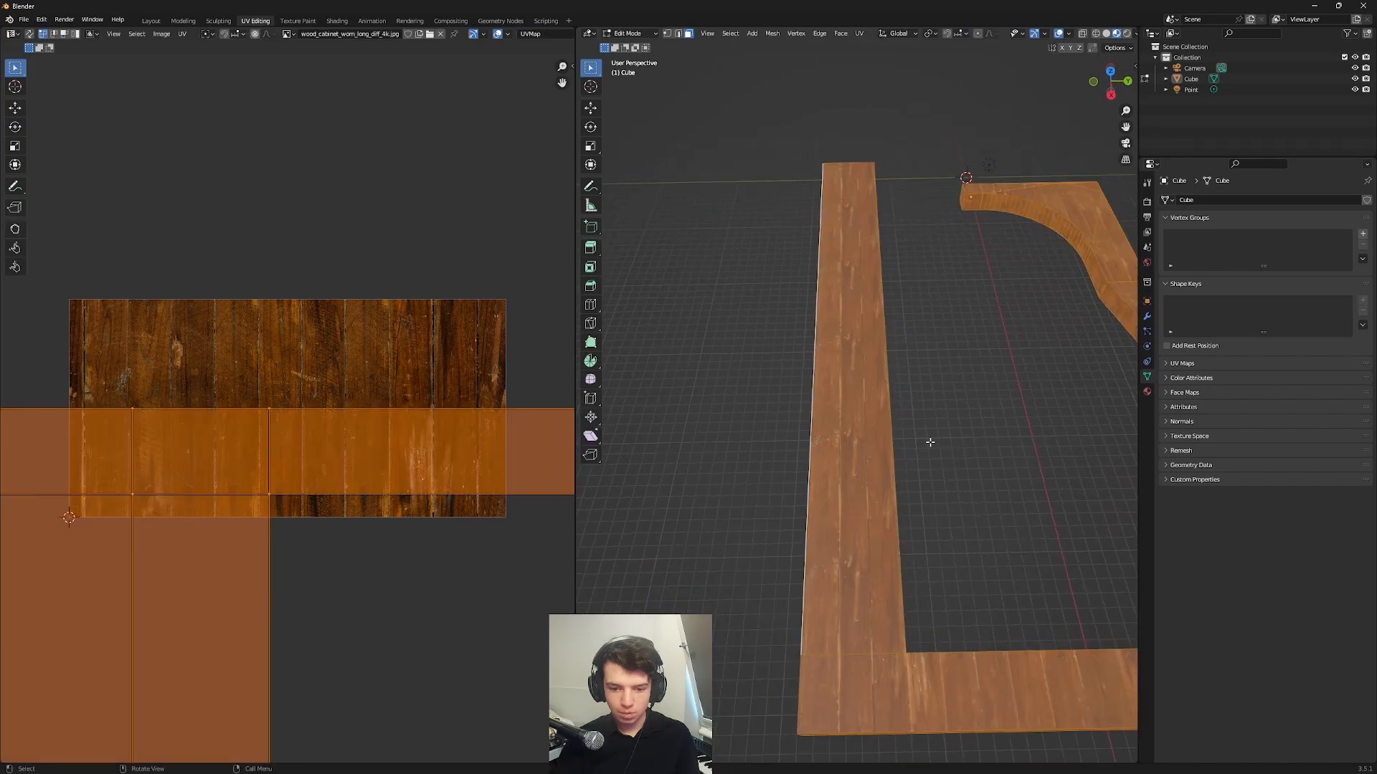
key(s)
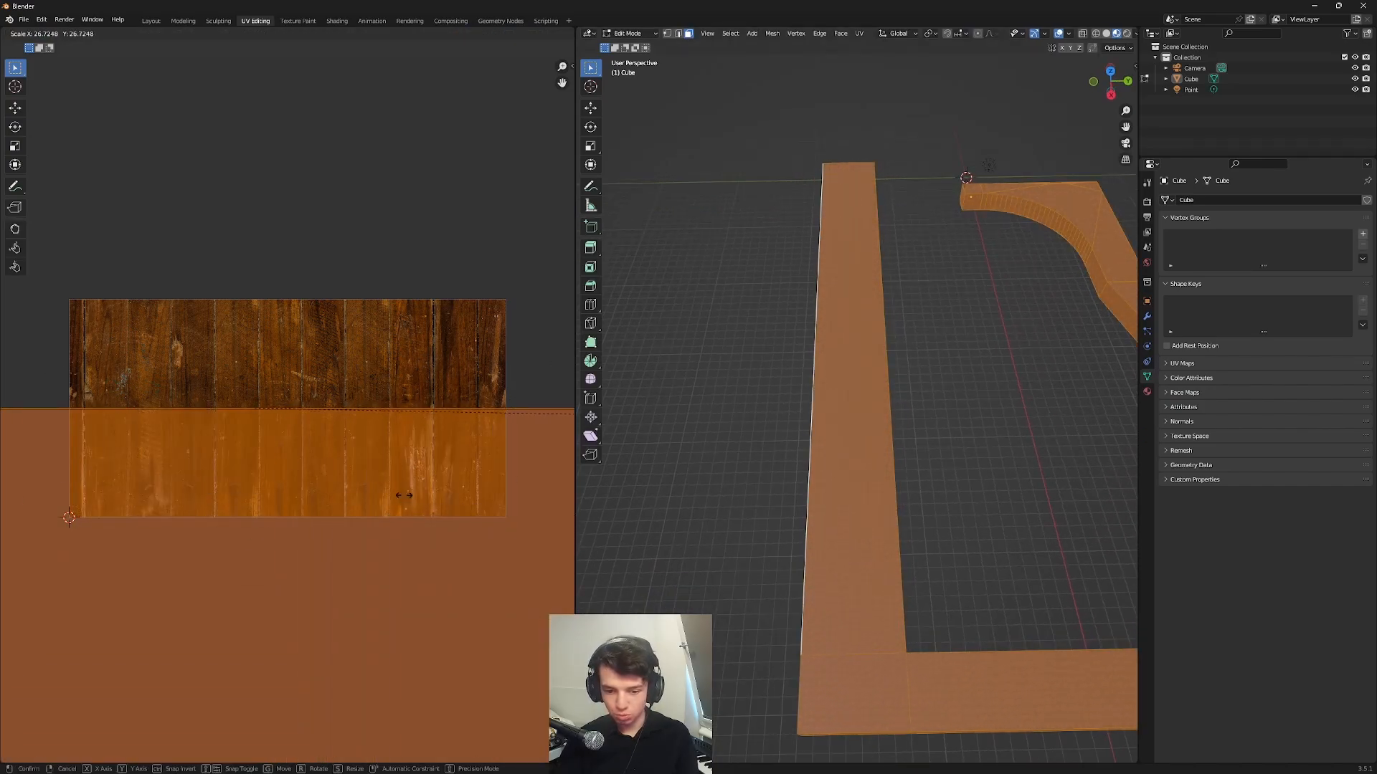
click(228, 486)
key(Tab)
scroll(927, 471, up, 8)
middle_drag(931, 479, 880, 463)
- Scale all of the frame's UVs by 0.1 and then by 0.5 to enlarge the wood planks
key(Tab)
key(s)
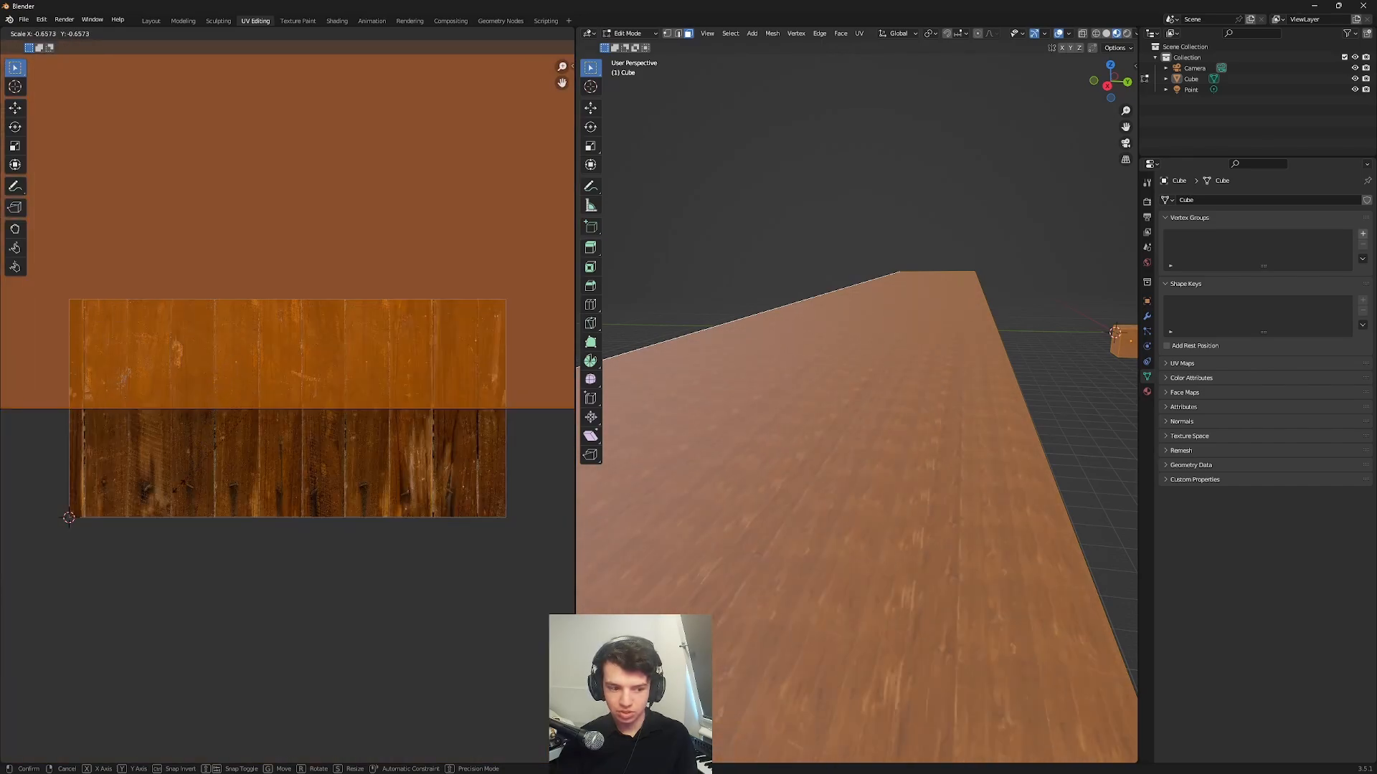
text(0.1)
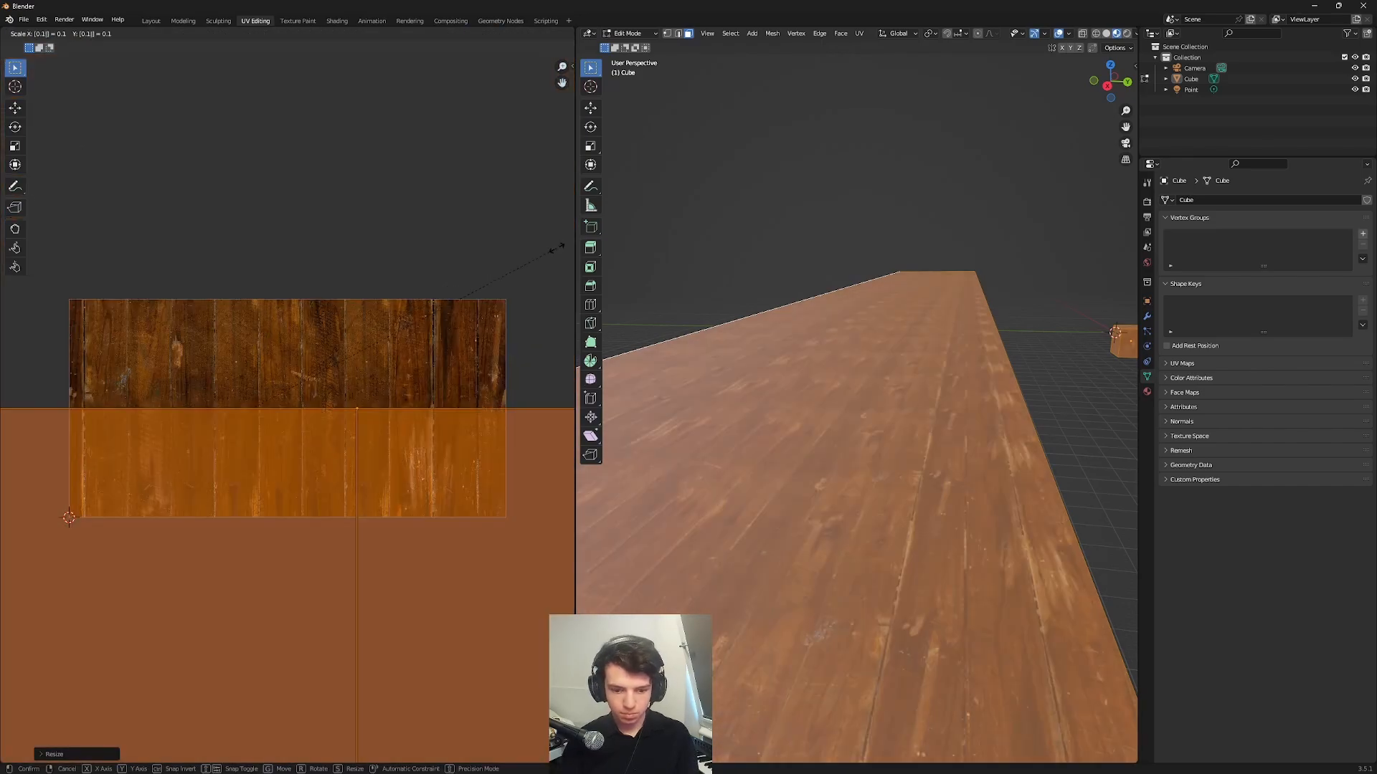
key(Return)
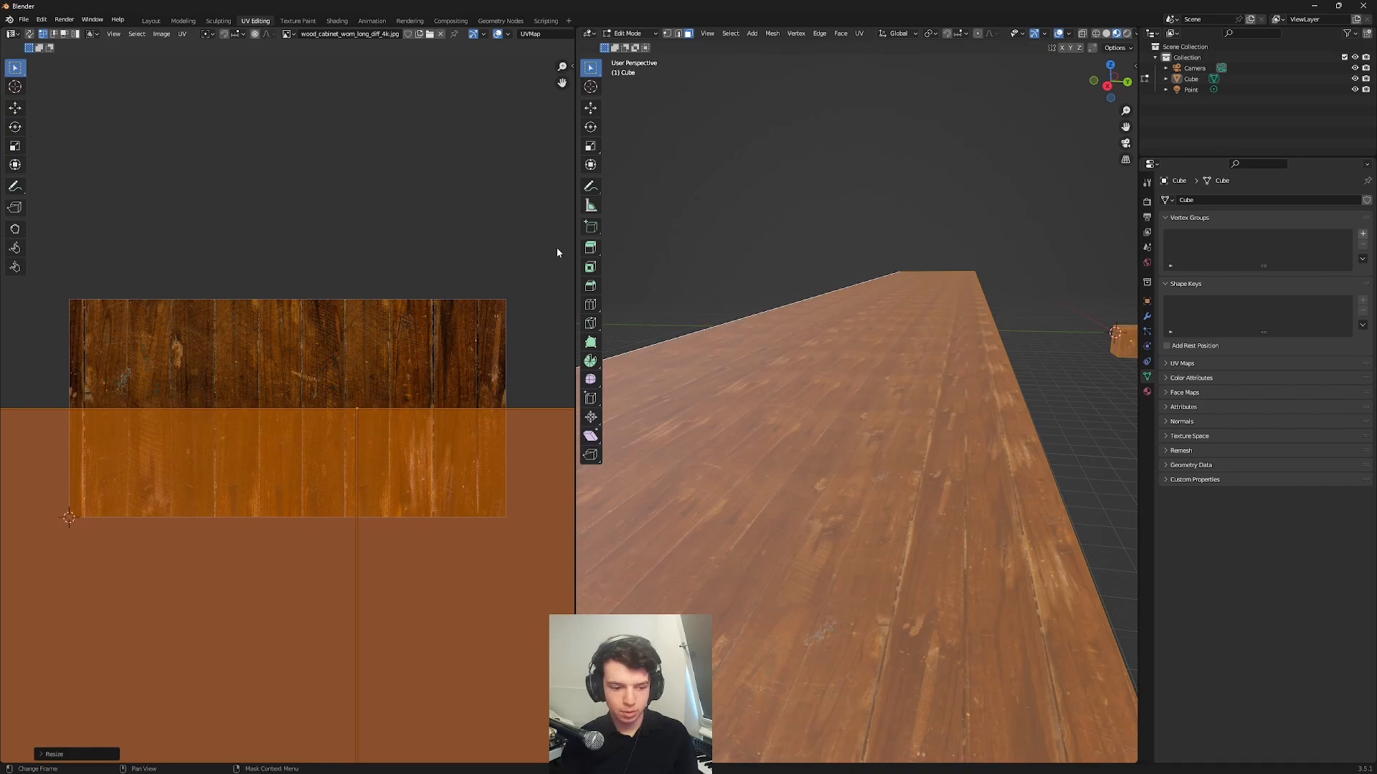
text(s0.5)
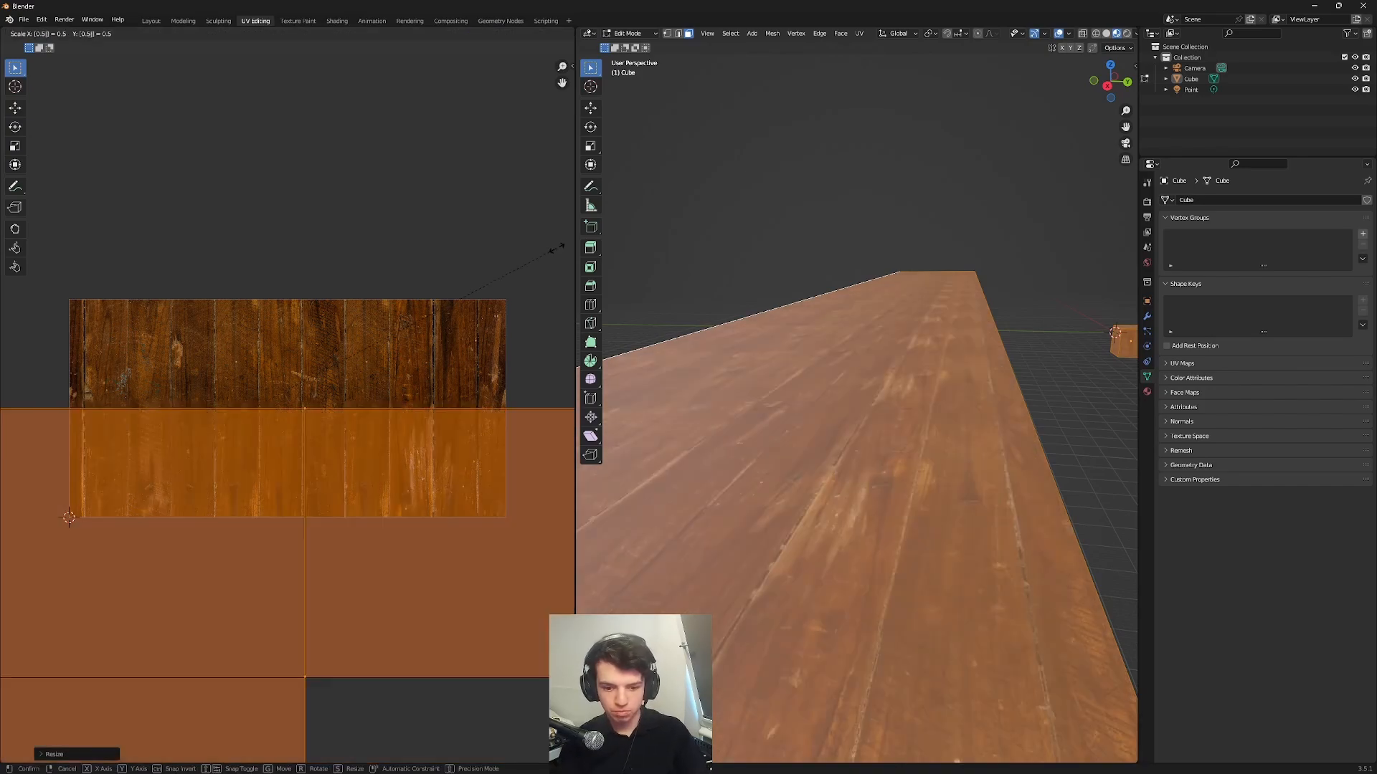
key(Return)
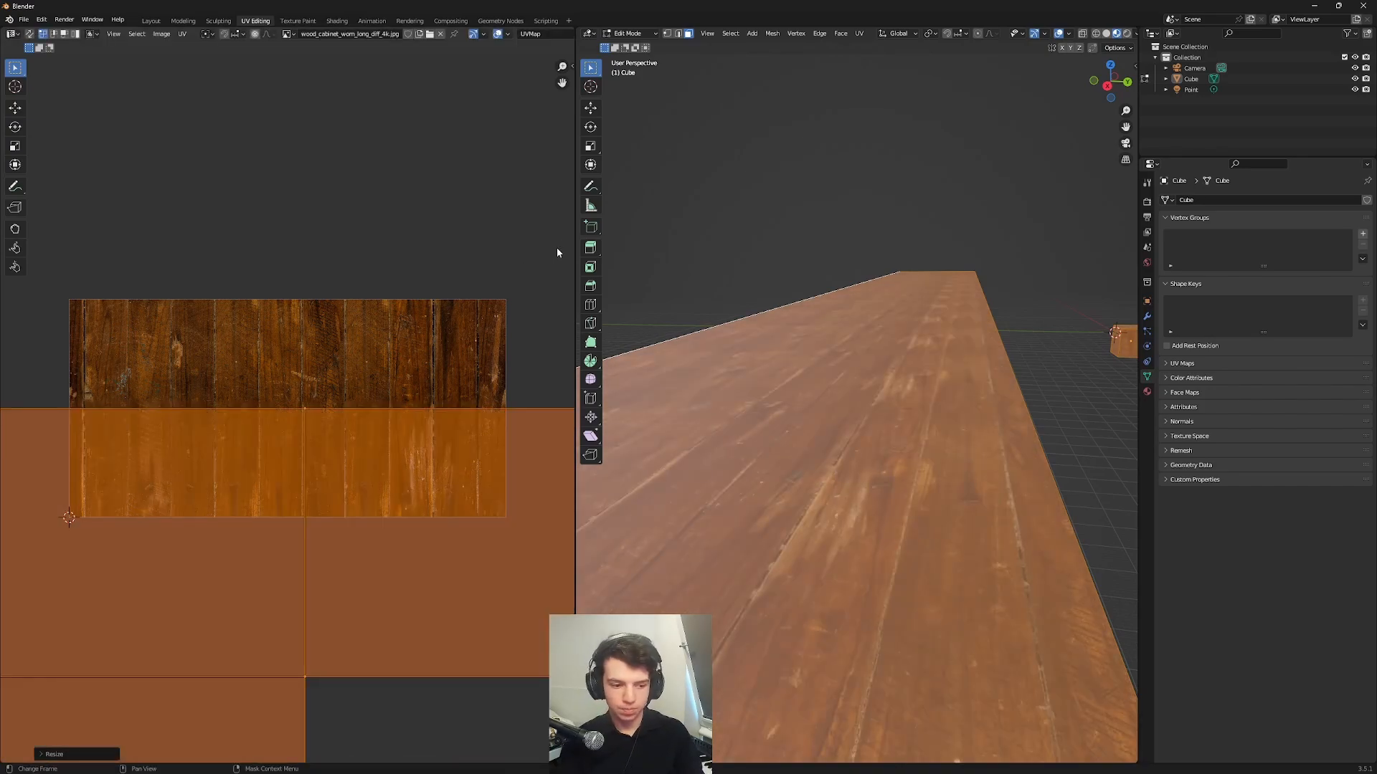
- Scale the frame's UVs up by 2 and back by 0.5 to compare the plank sizes
text(s2)
key(Return)
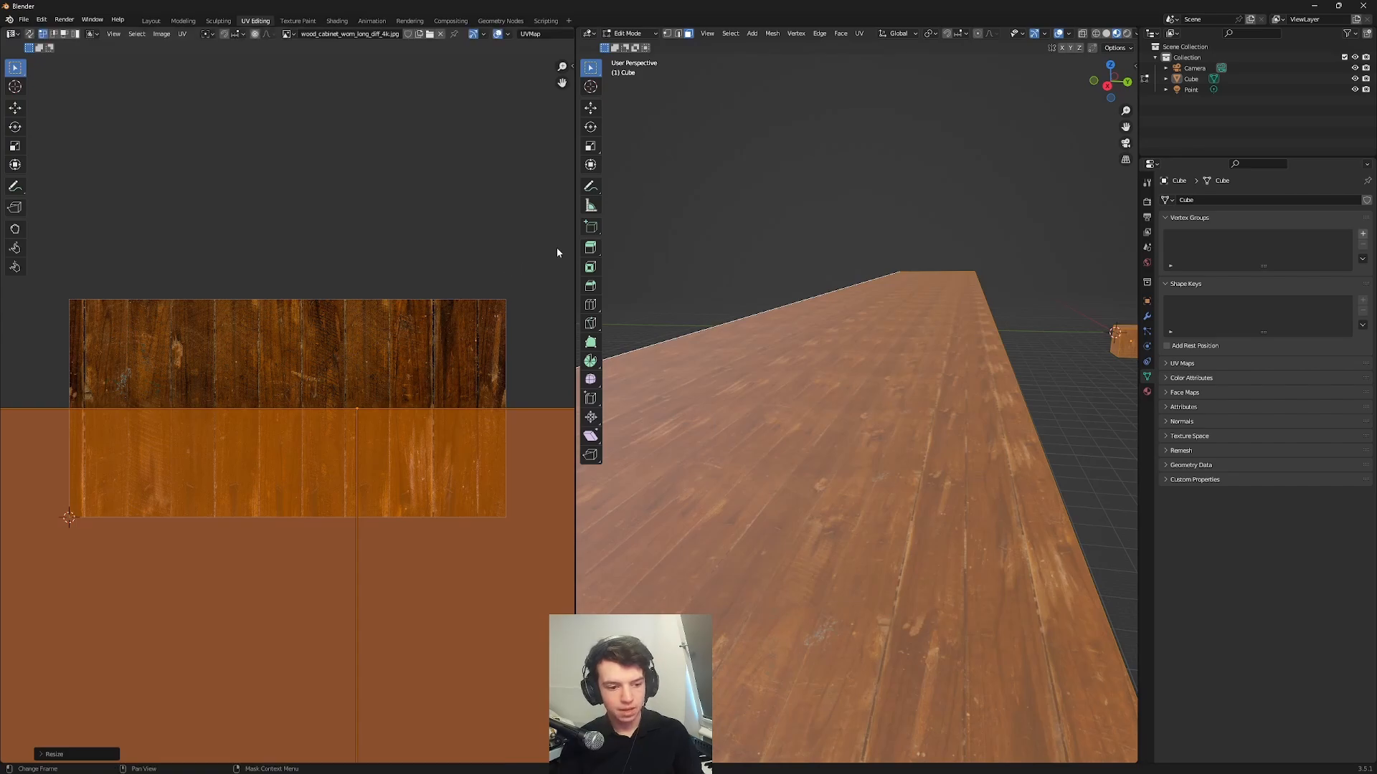
text(s0)
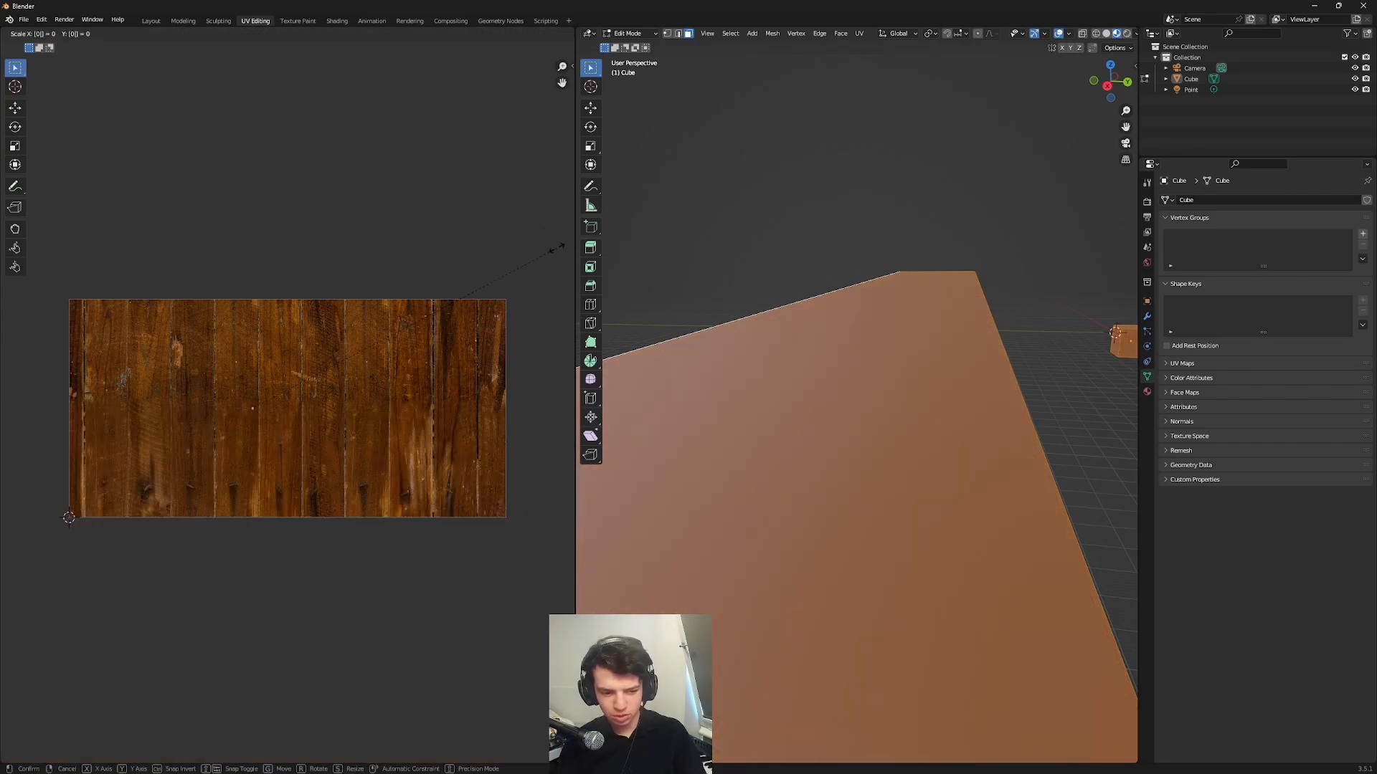
text(.5)
key(Return)
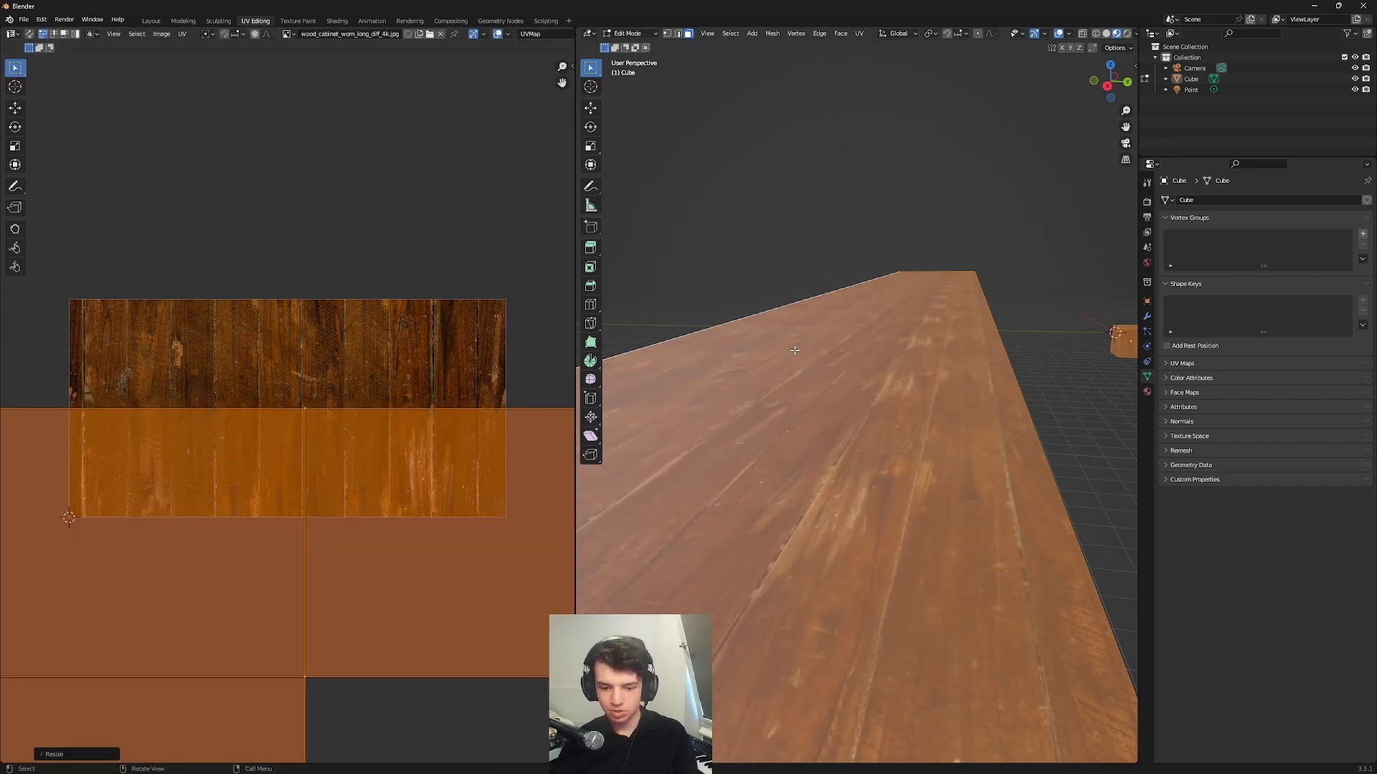
- Deselect all faces and check the wood planks on the long straight part in Object Mode
click(1101, 373)
middle_drag(1033, 382, 962, 396)
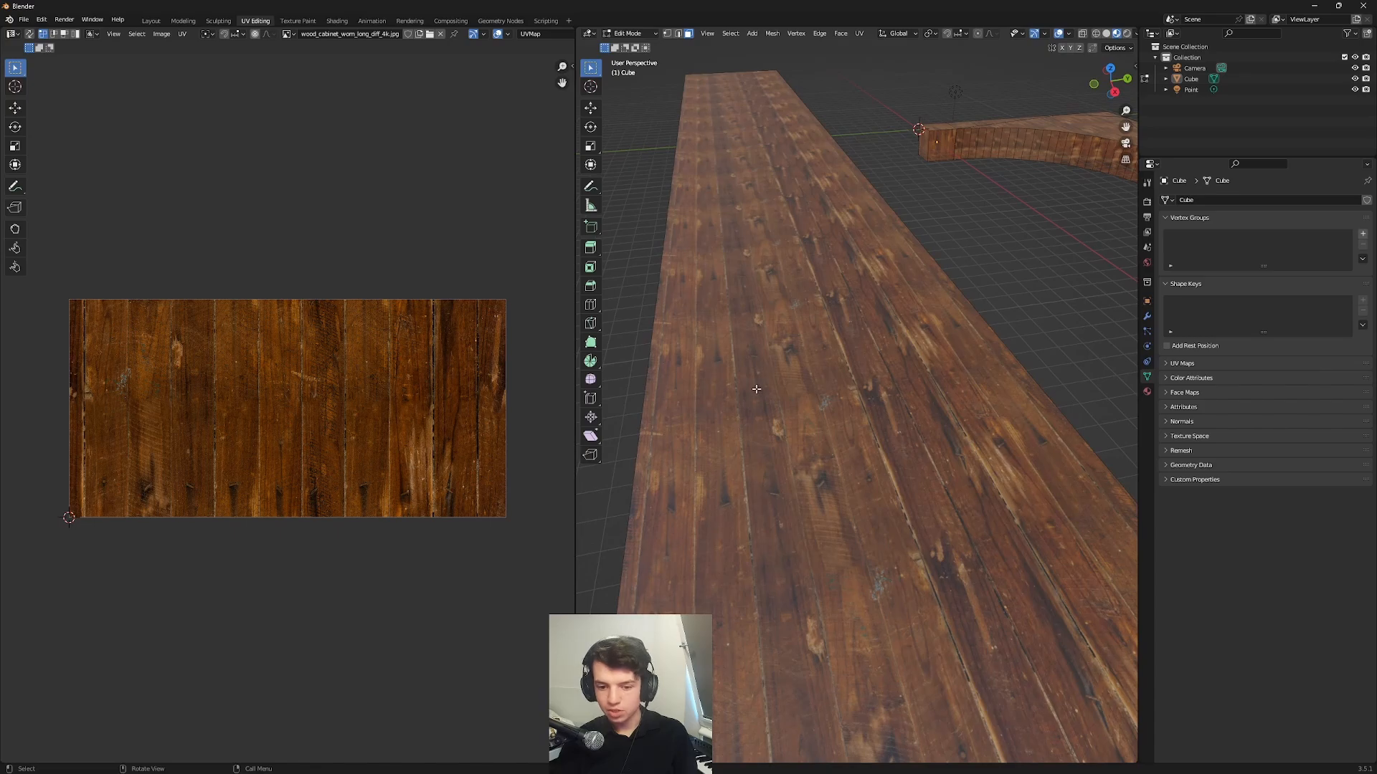
middle_drag(756, 388, 773, 362)
key(Tab)
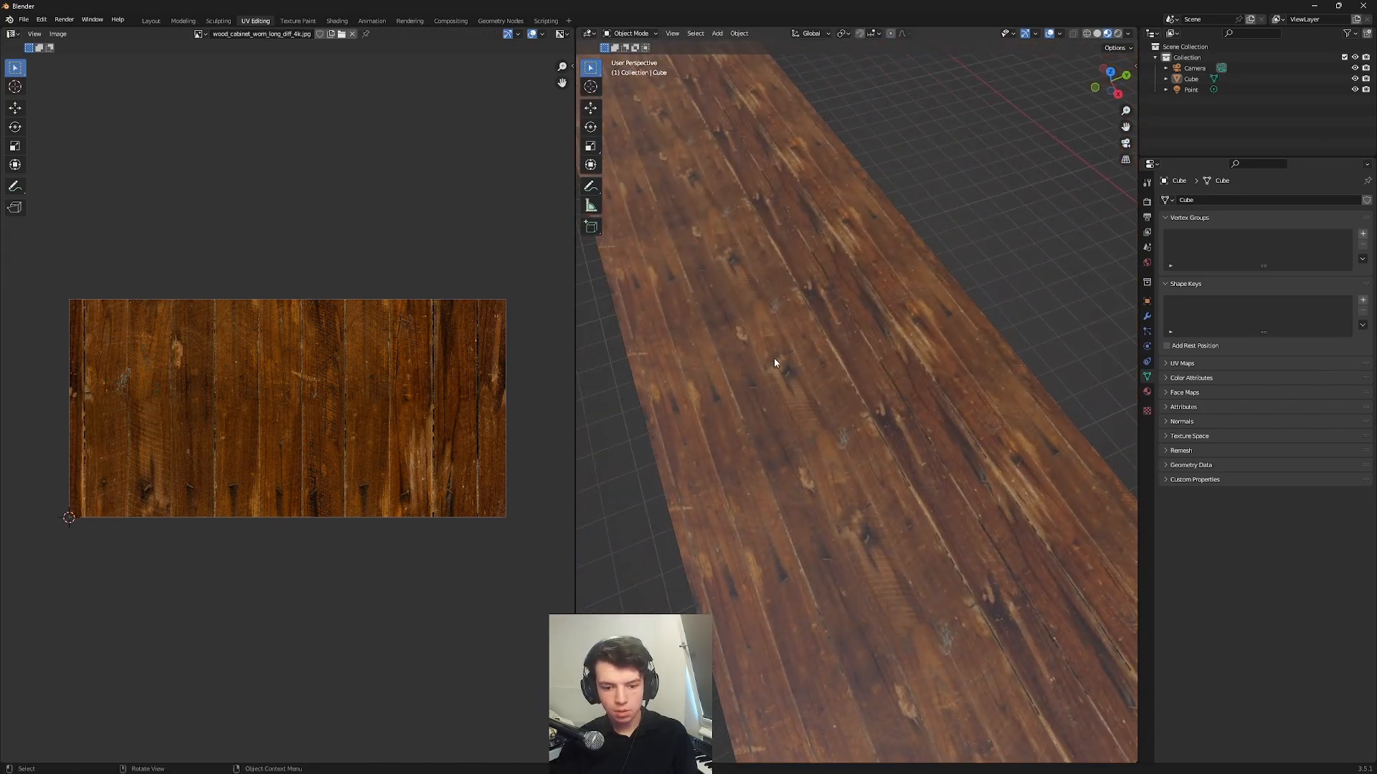
- Select the whole frame mesh and shift all of its UV islands up and to the right of the wood image with the Move tool
key(Tab)
key(a)
scroll(476, 373, down, 5)
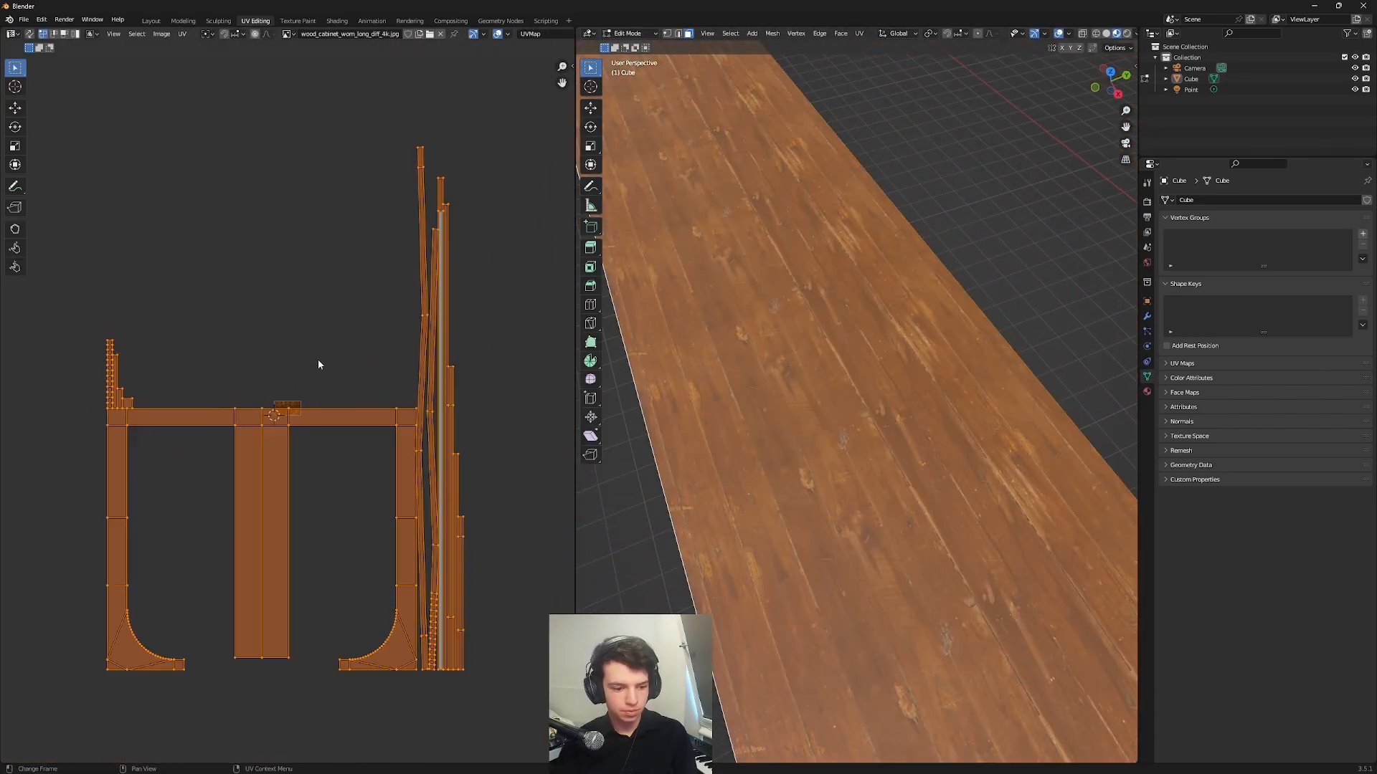
click(16, 108)
drag(322, 410, 356, 364)
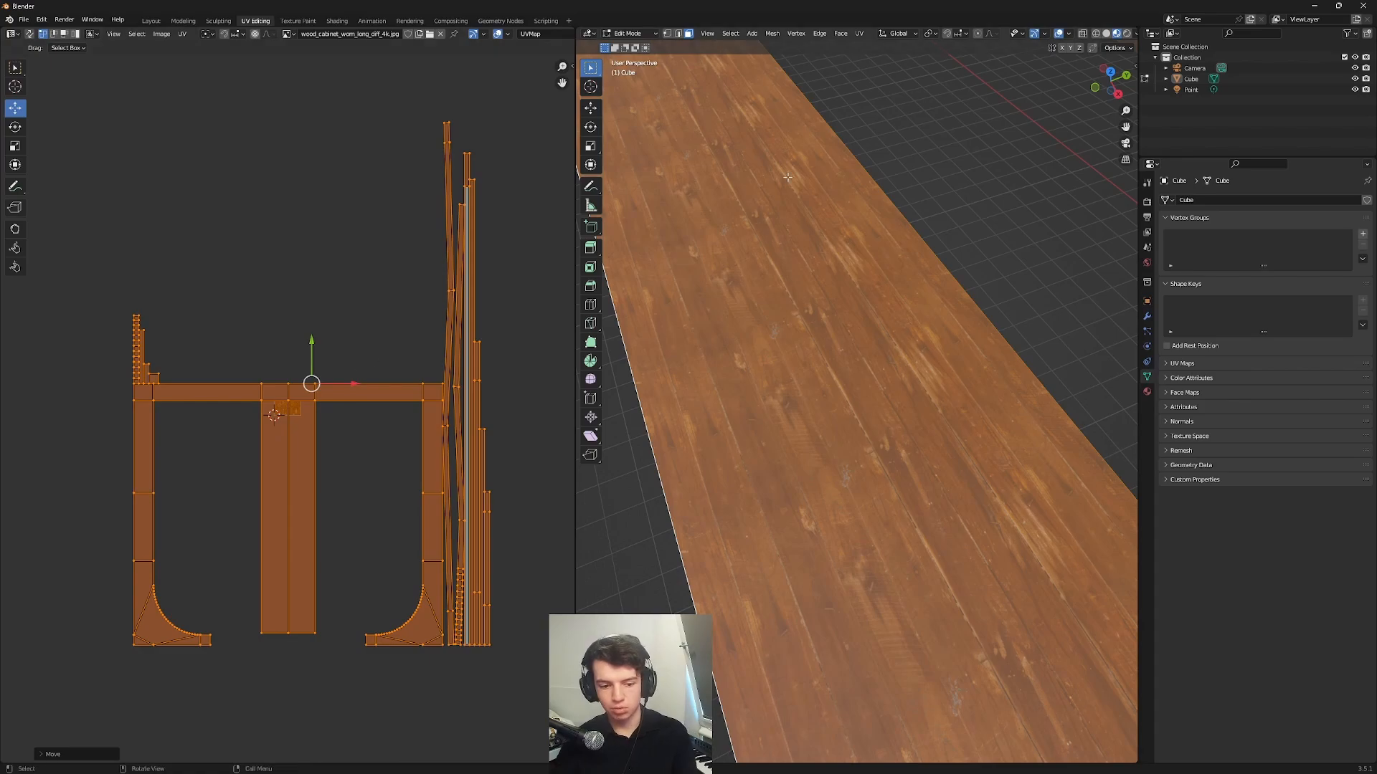
- Examine the wood pattern on the frame's outer side and up close along the narrow faces of the inner curve
middle_drag(787, 177, 1048, 483)
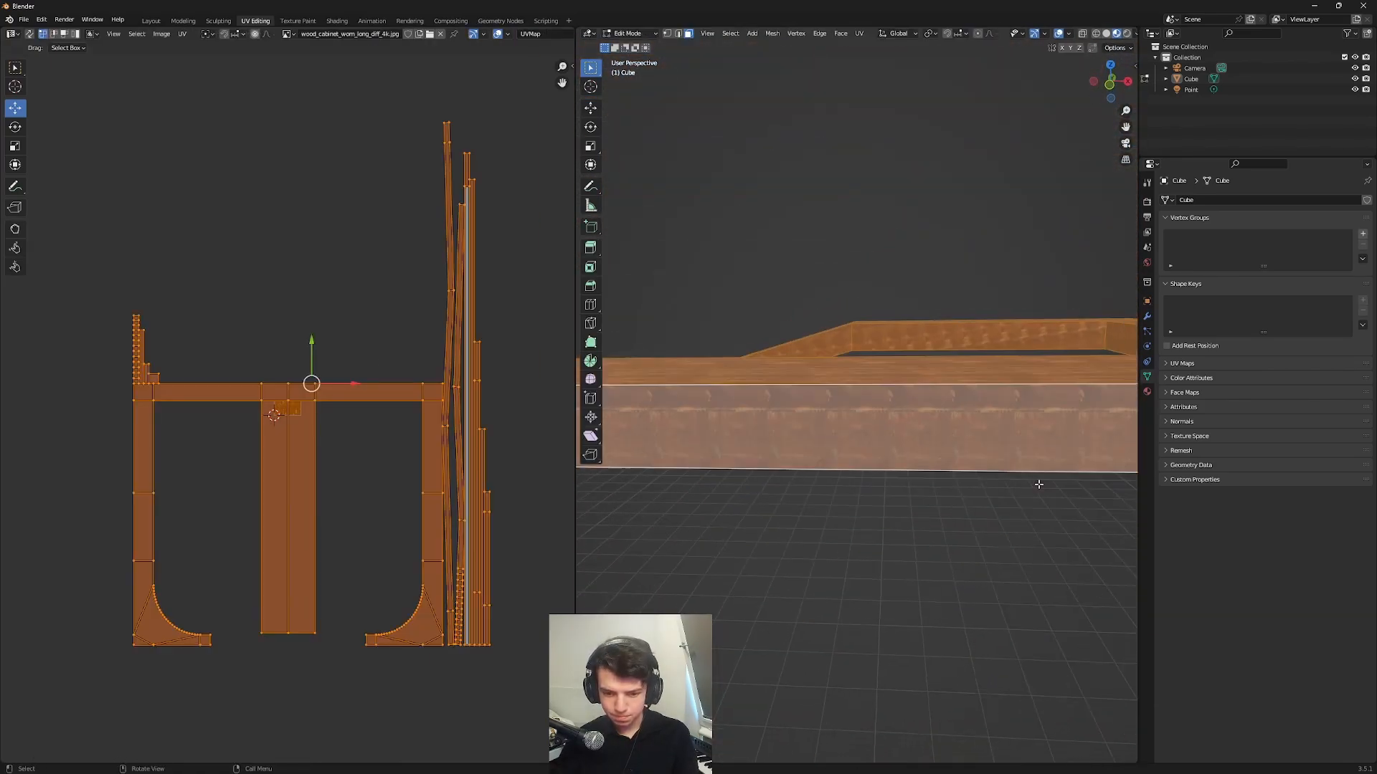
key(Tab)
middle_drag(927, 522, 1010, 240)
key(Tab)
click(1014, 253)
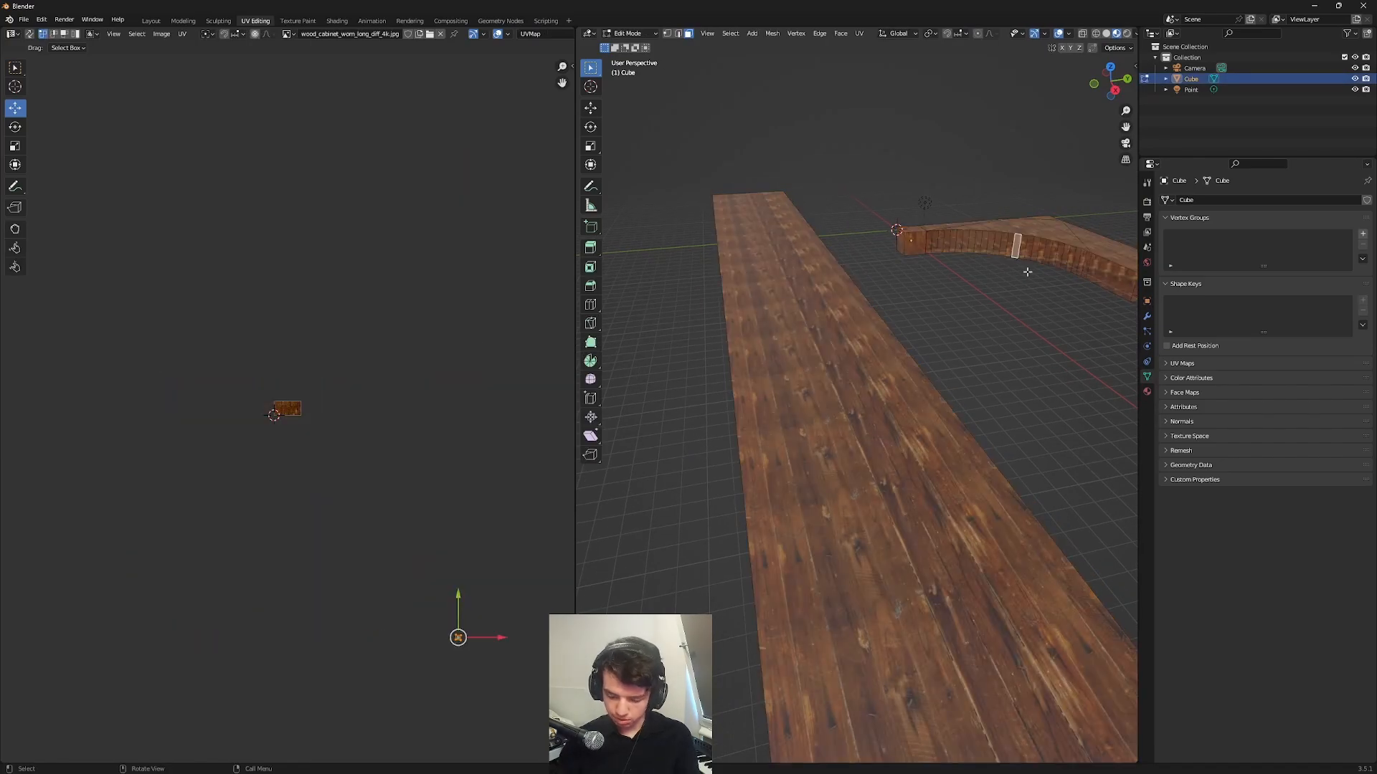
key(KP_3)
key(KP_Decimal)
scroll(986, 299, down, 7)
key(Tab)
middle_drag(887, 337, 887, 461)
click(1021, 461)
scroll(1018, 493, down, 4)
scroll(910, 462, up, 5)
scroll(882, 451, up, 1)
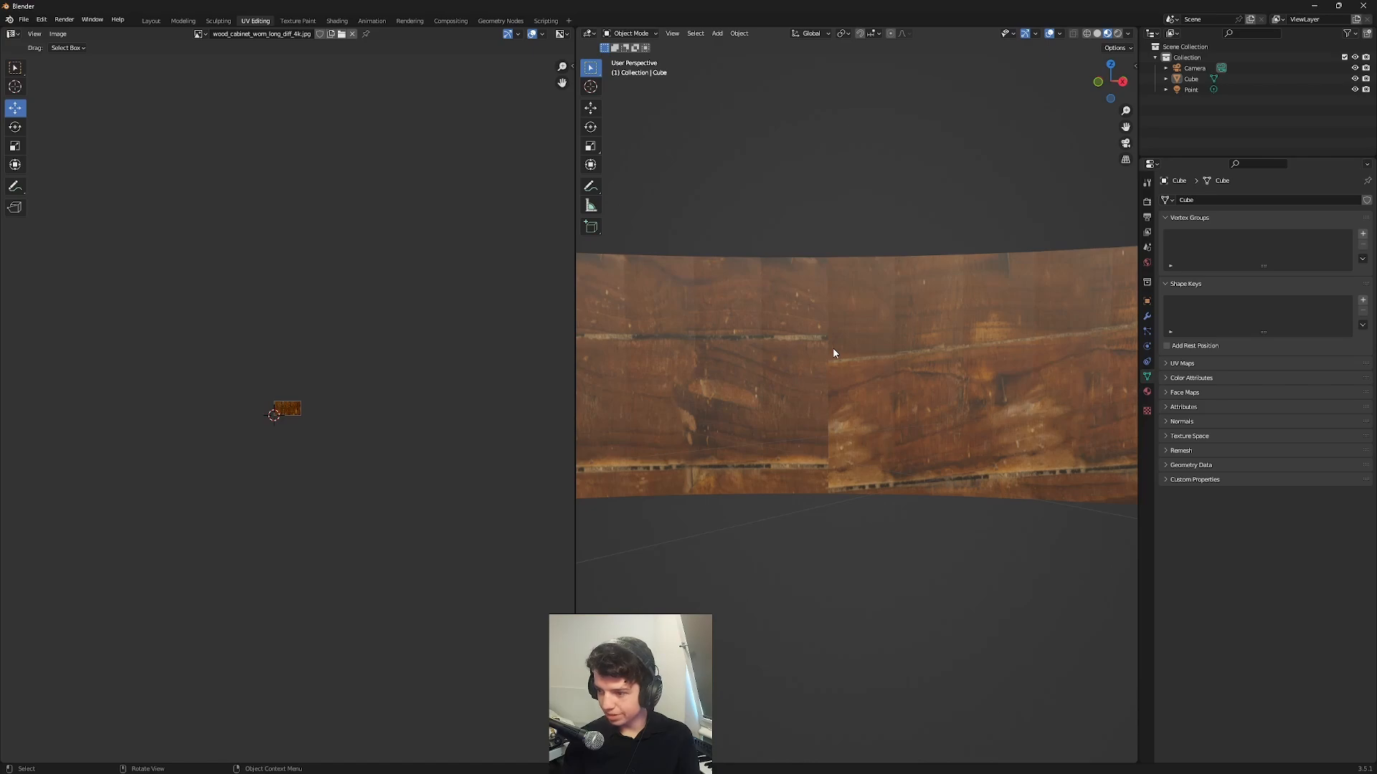
- Select two separate faces on the curved side to compare where their UVs lie, and clear the selection
scroll(834, 354, down, 2)
key(Tab)
click(861, 386)
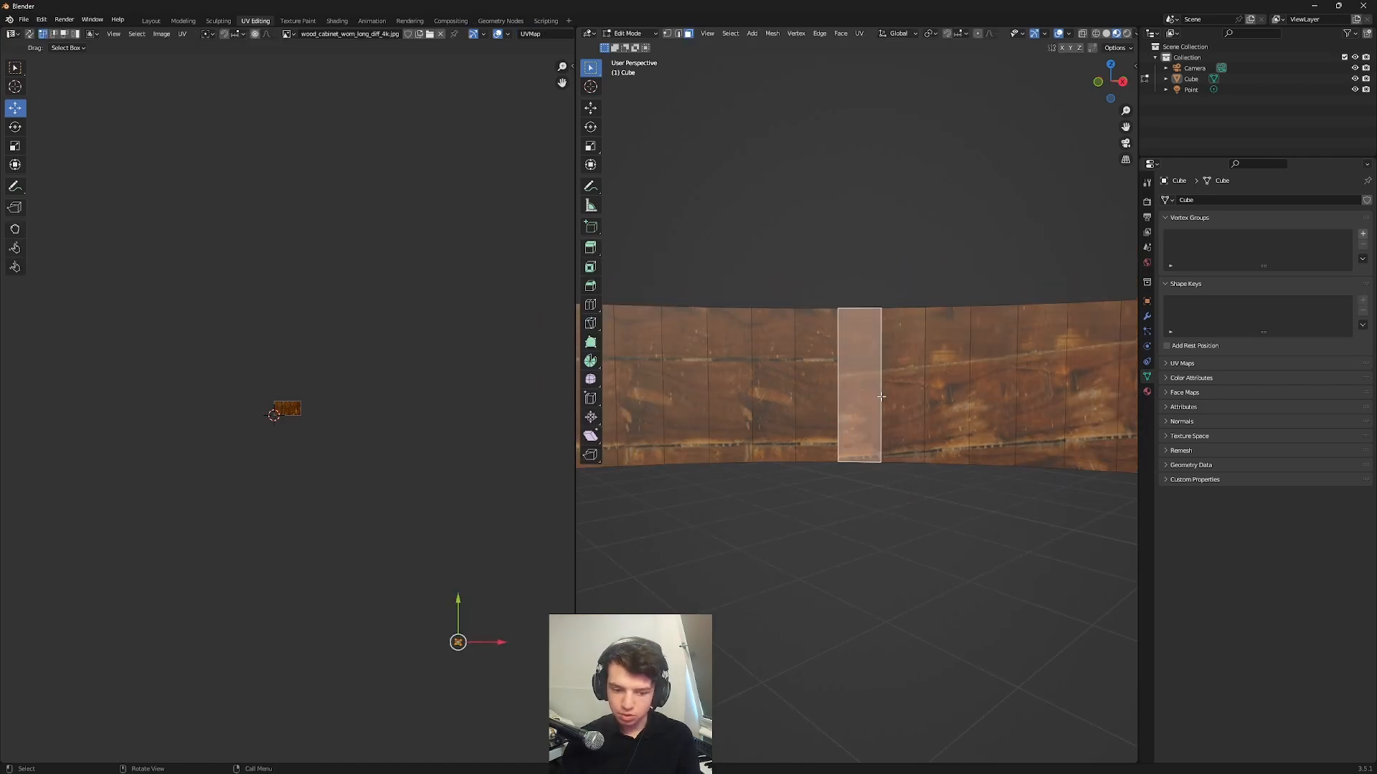
scroll(896, 399, down, 1)
scroll(896, 398, down, 2)
shift+click(1062, 400)
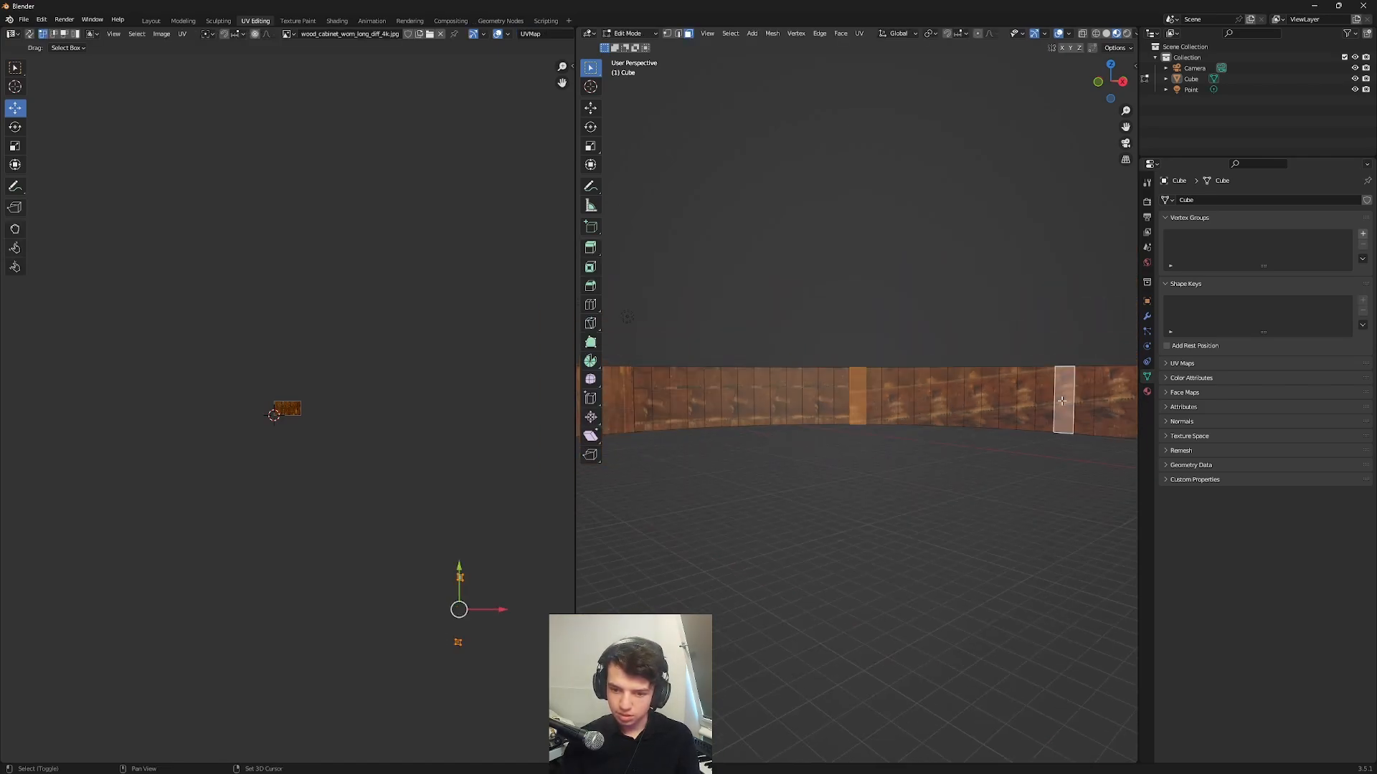
click(946, 444)
- Select the continuous run of narrow side faces along the inner curve, including the wider flat face at its end
middle_drag(915, 444, 734, 404)
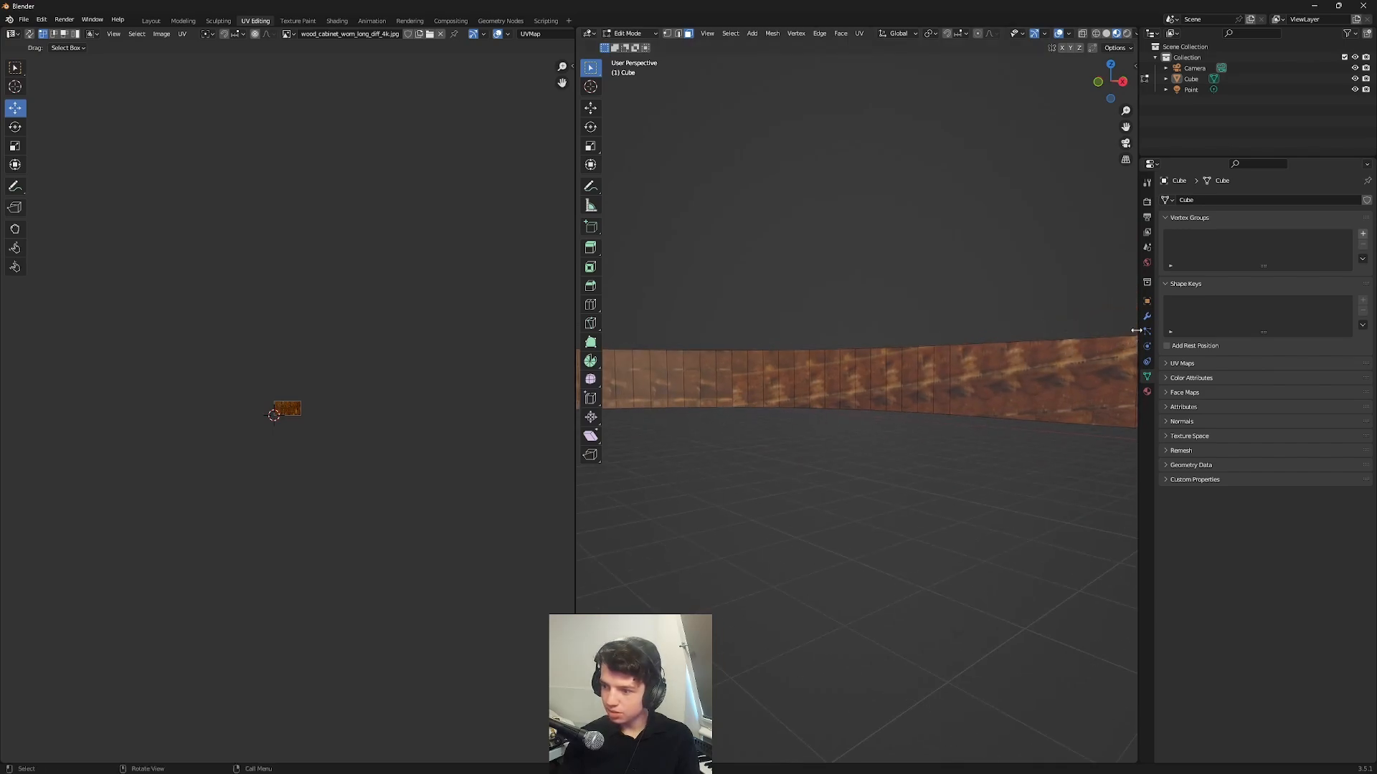
middle_drag(693, 384, 724, 465)
middle_drag(891, 414, 670, 361)
shift+middle_drag(950, 333, 1042, 432)
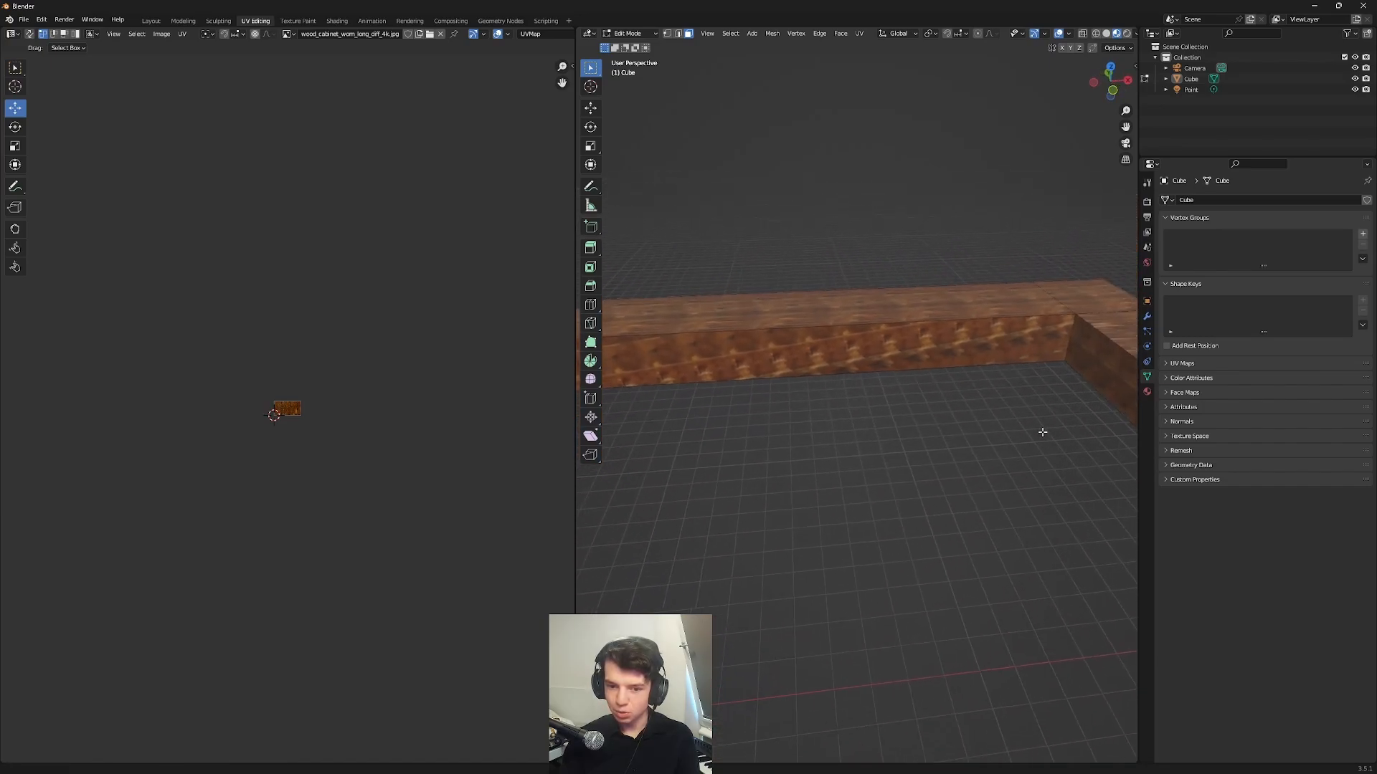
shift+middle_drag(827, 363, 604, 273)
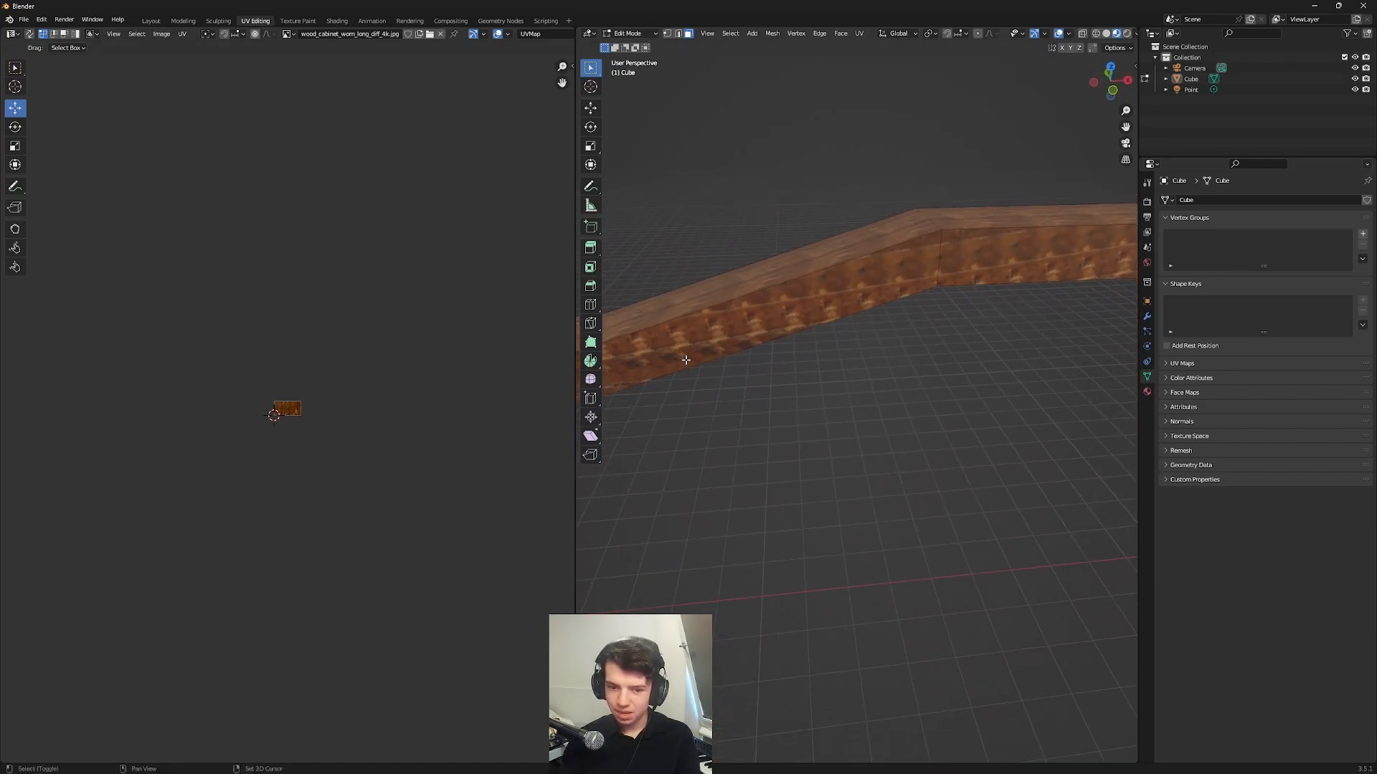
shift+middle_drag(686, 360, 683, 235)
middle_drag(820, 328, 889, 290)
click(776, 276)
ctrl+click(790, 309)
scroll(912, 301, down, 1)
- Compare the selected curved faces in the front and right orthographic views and from angled perspectives
key(KP_1)
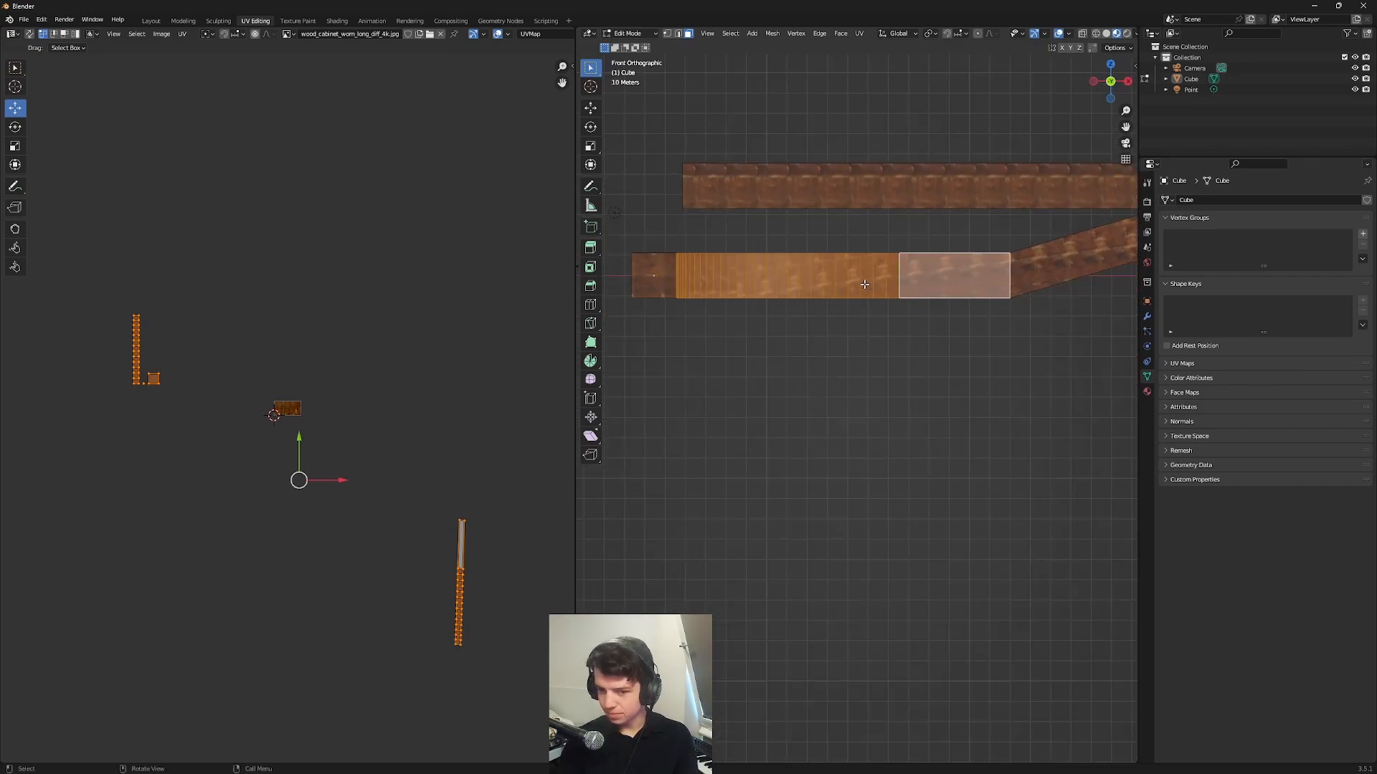
key(KP_3)
key(KP_1)
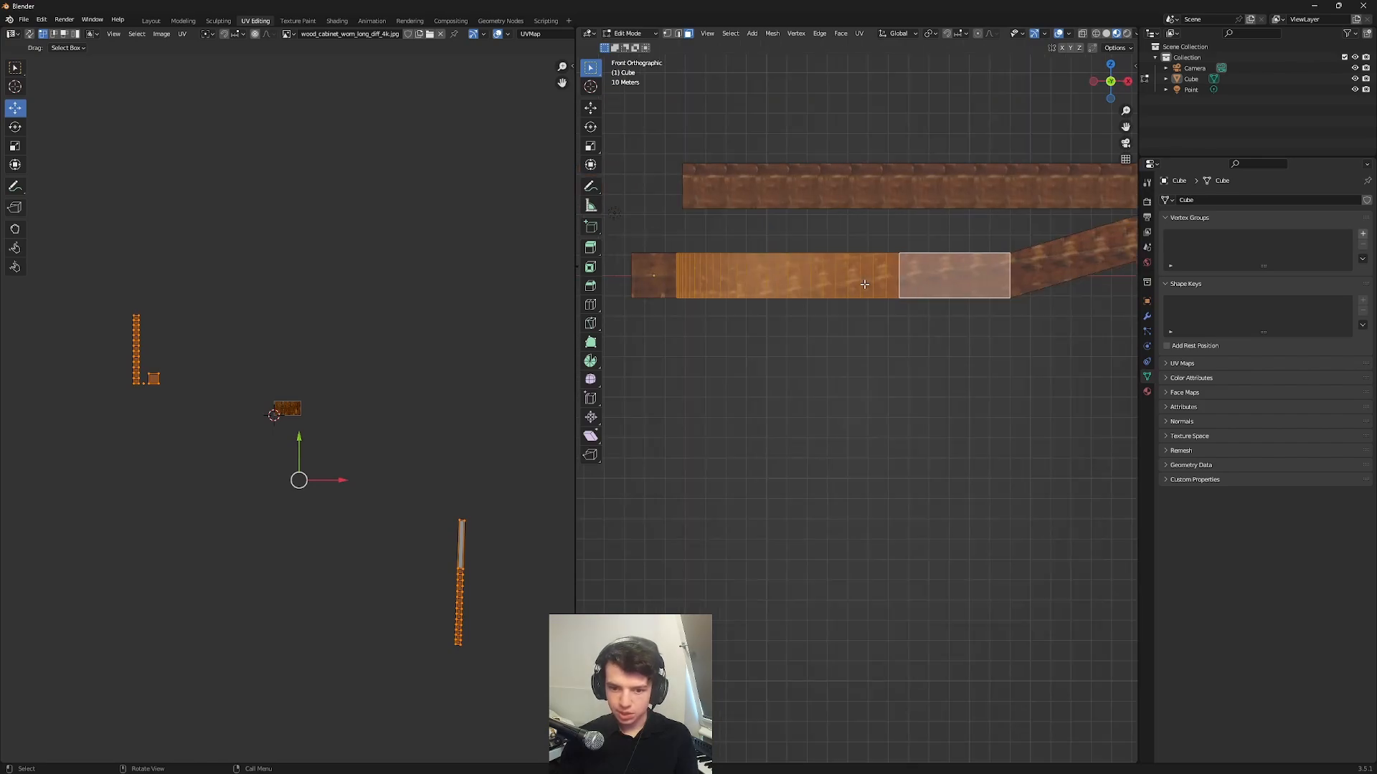
key(KP_3)
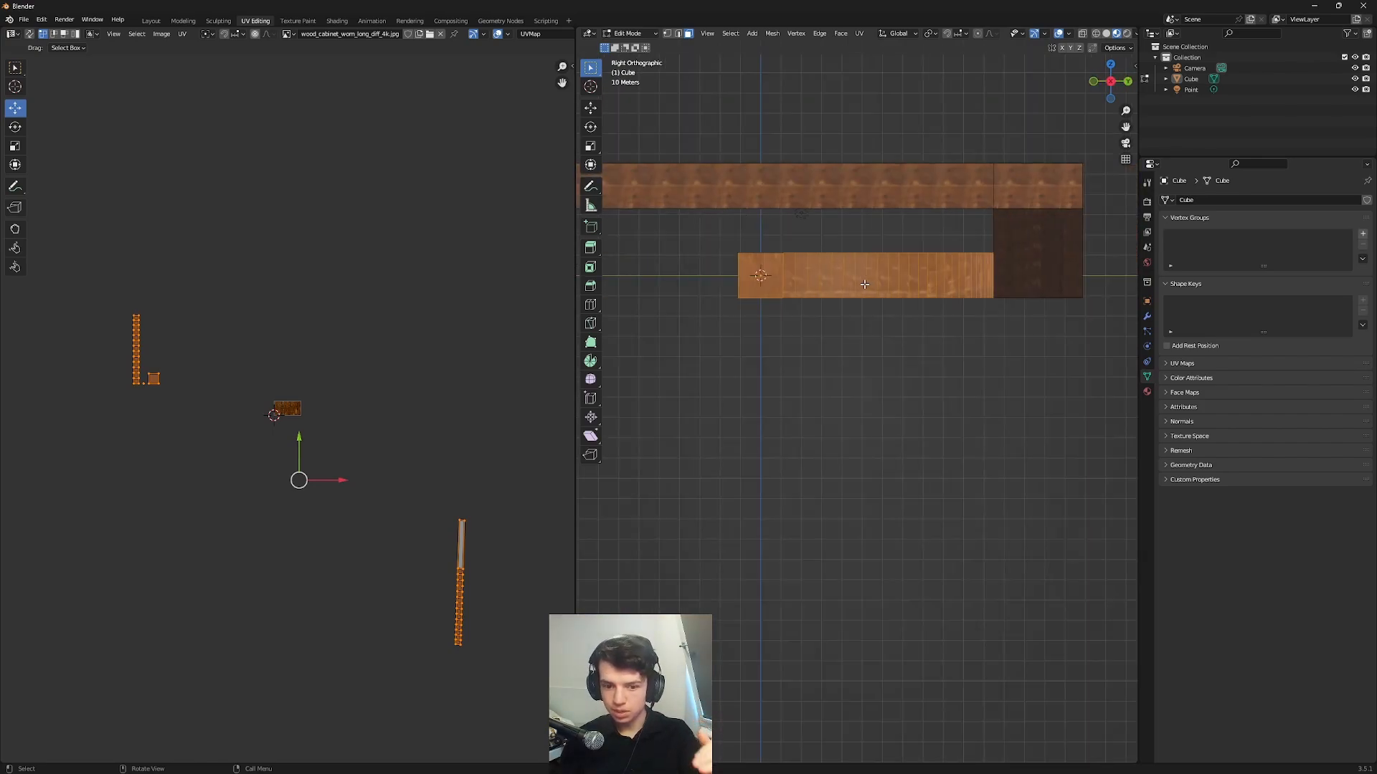
key(KP_1)
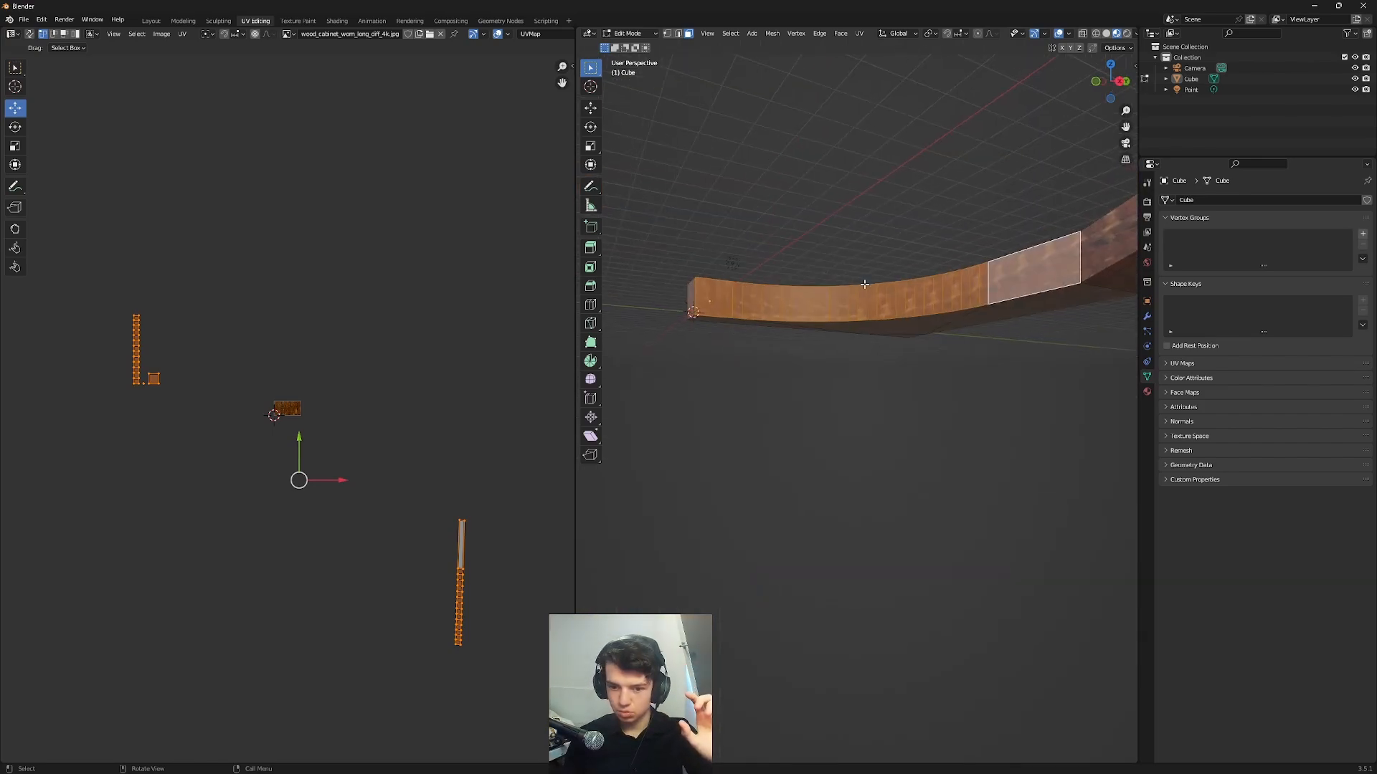
middle_drag(864, 284, 811, 257)
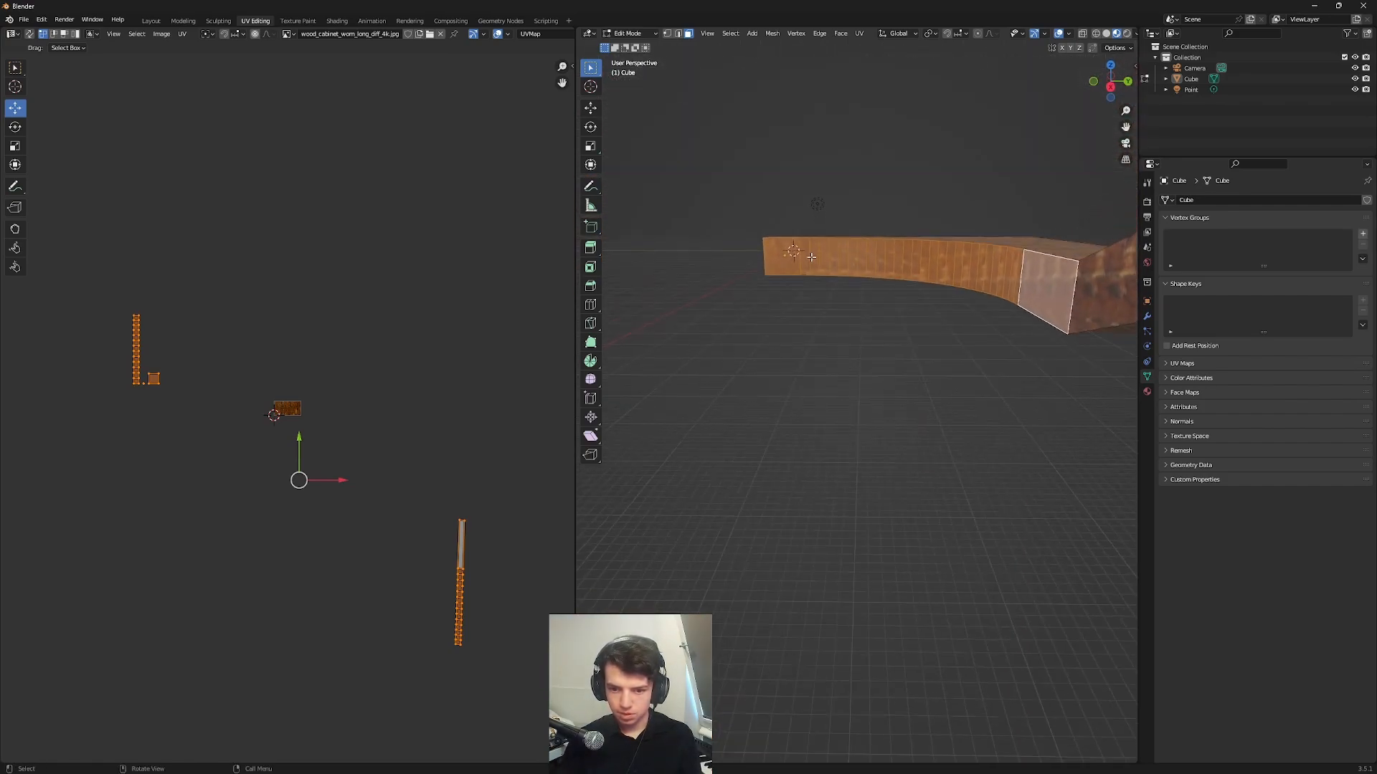
key(KP_3)
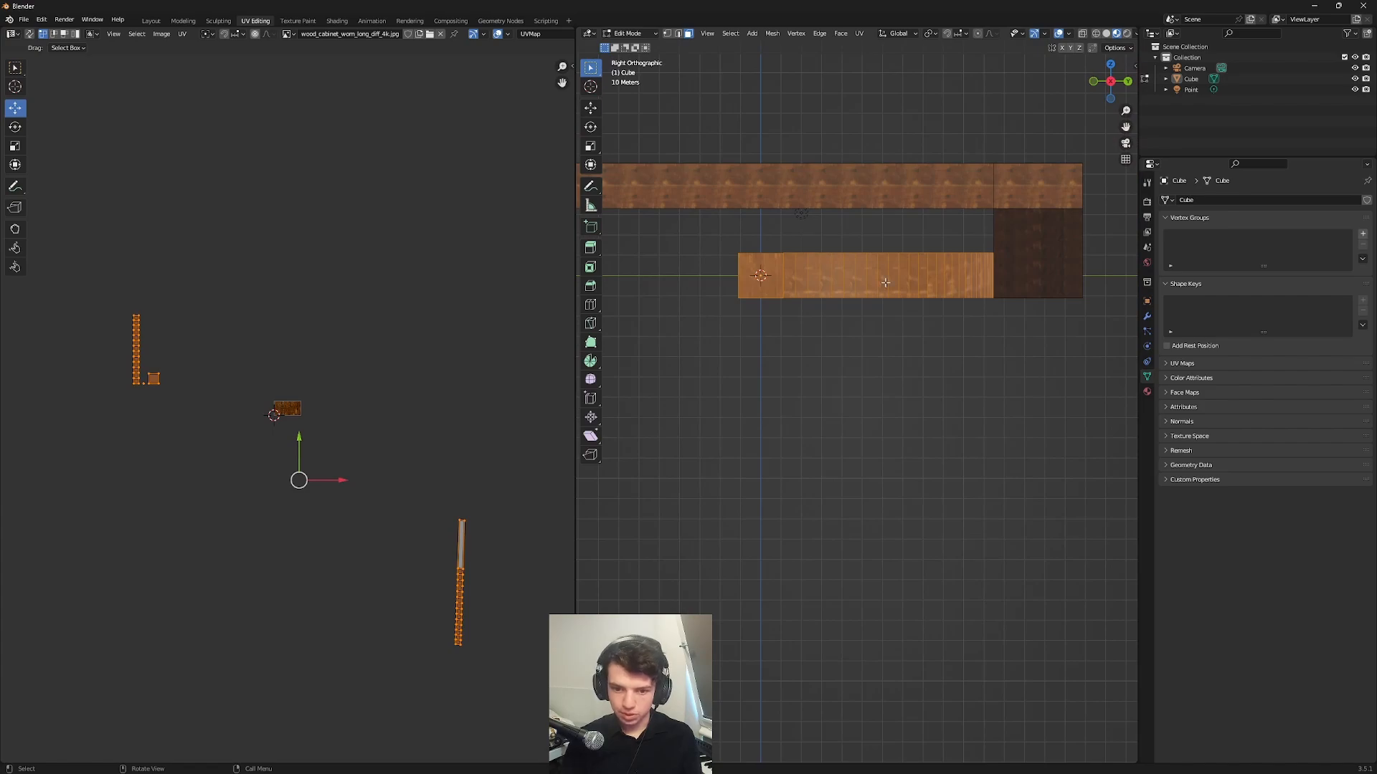
middle_drag(885, 283, 963, 304)
key(KP_1)
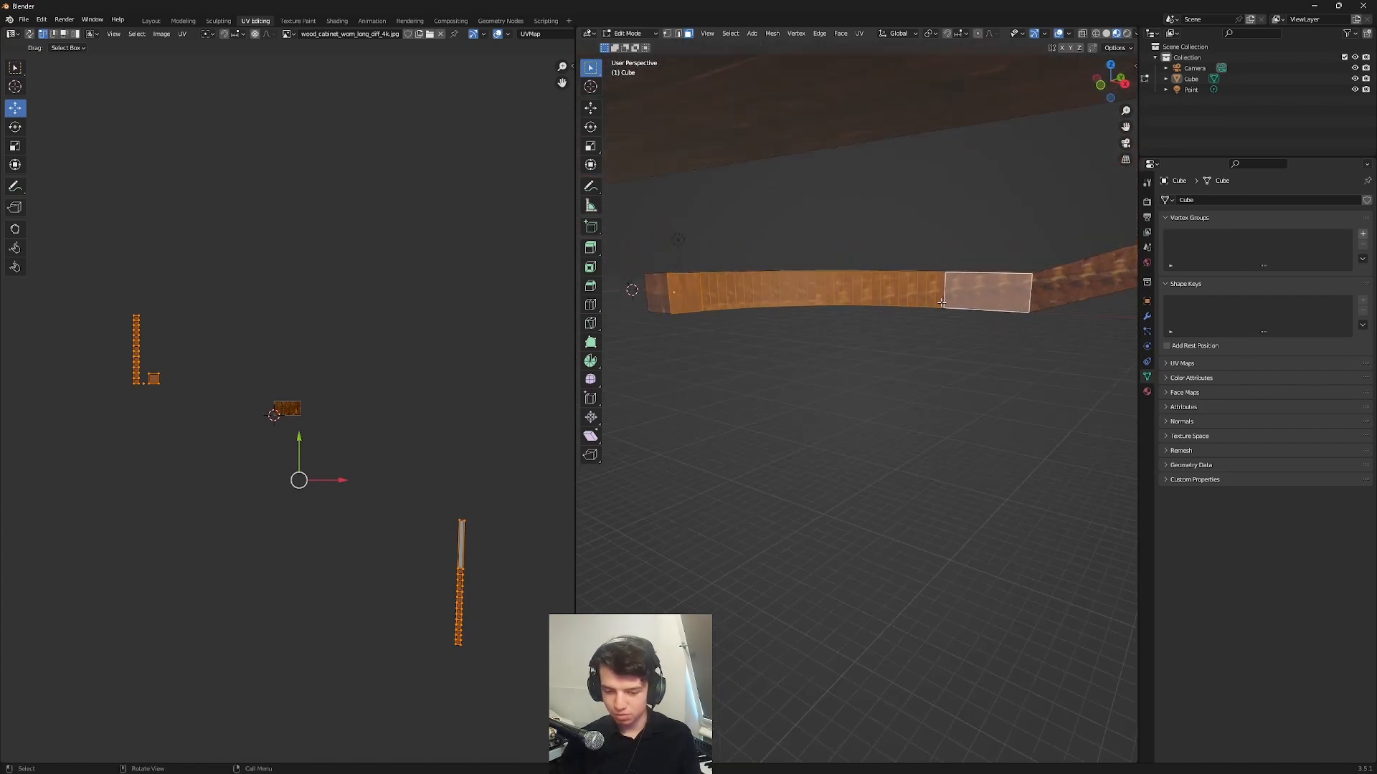
- Unwrap the selected curved side faces with Project from View from a slightly low angle that shows the whole curve
middle_drag(942, 302, 1020, 277)
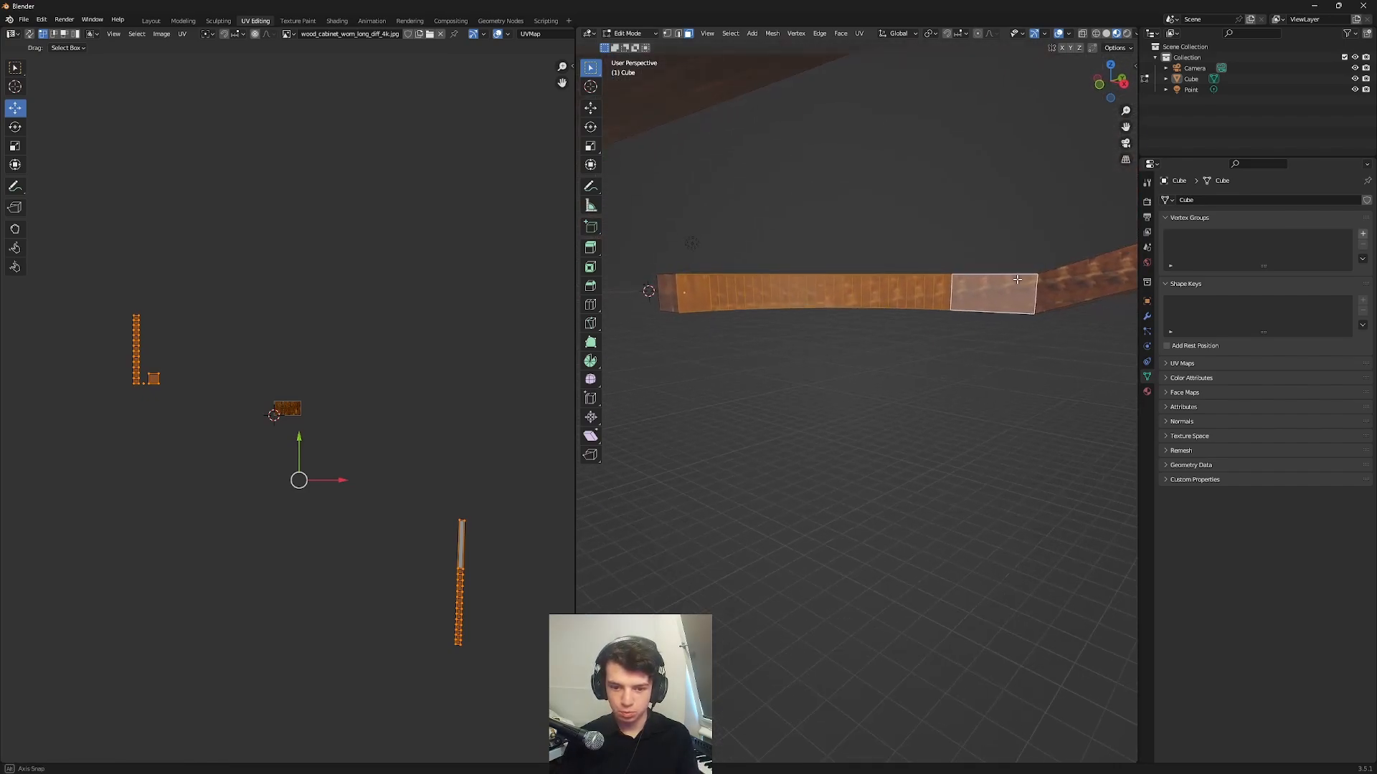
middle_drag(803, 480, 799, 471)
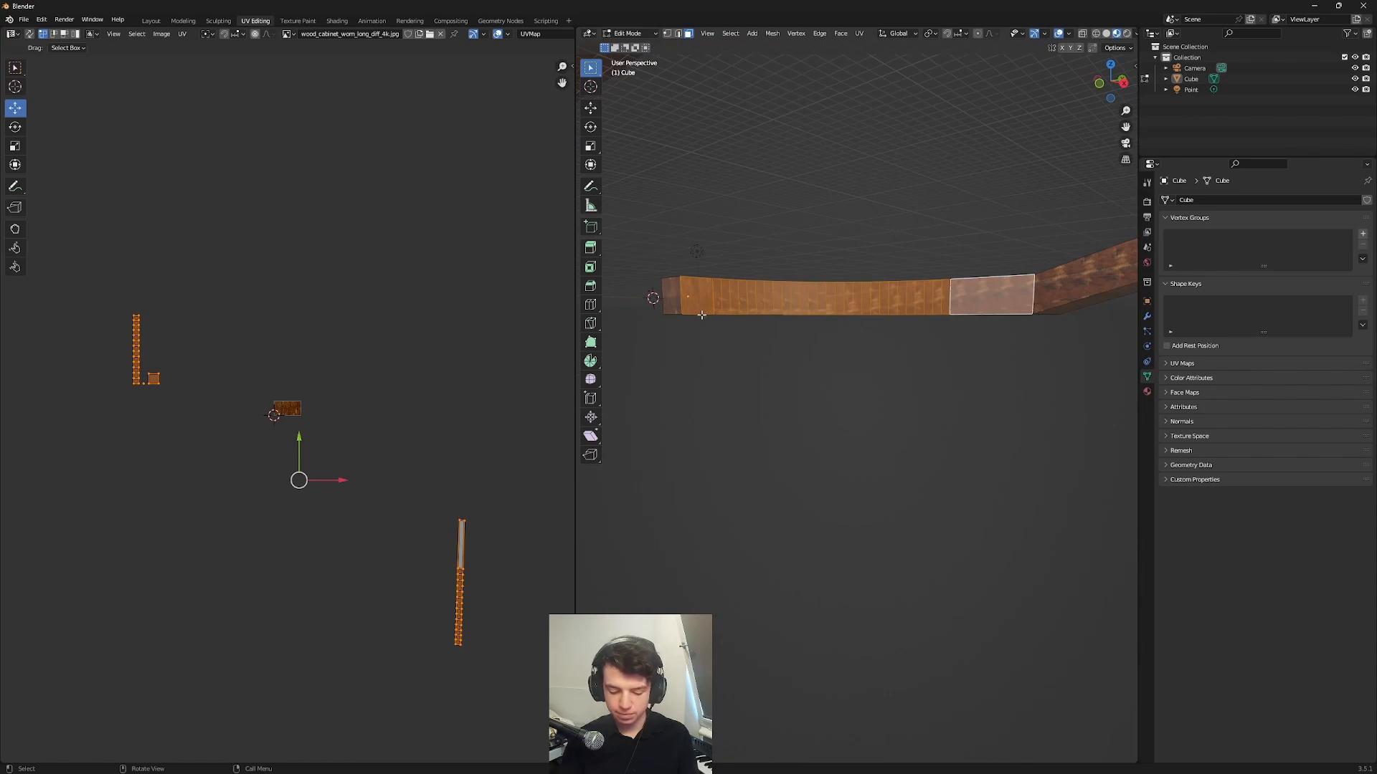
middle_drag(742, 326, 746, 325)
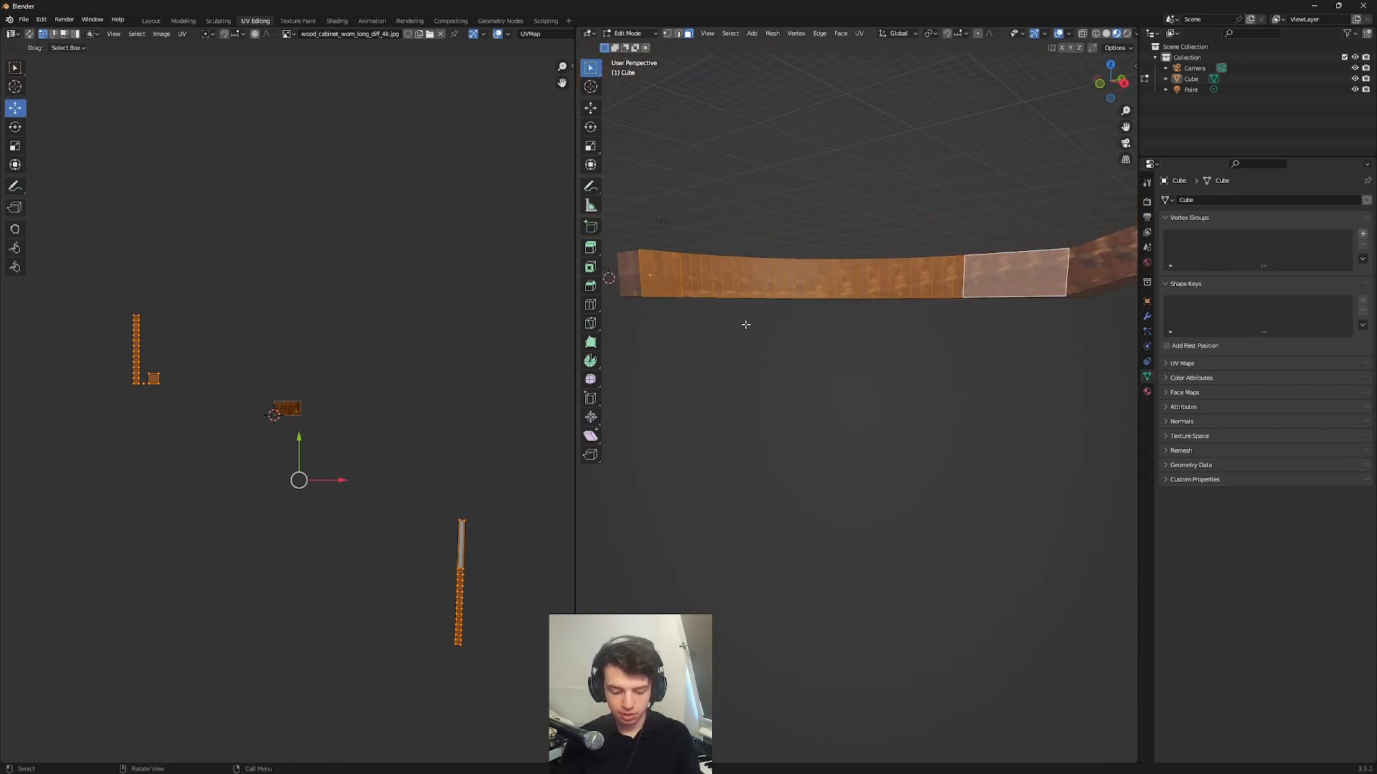
key(u)
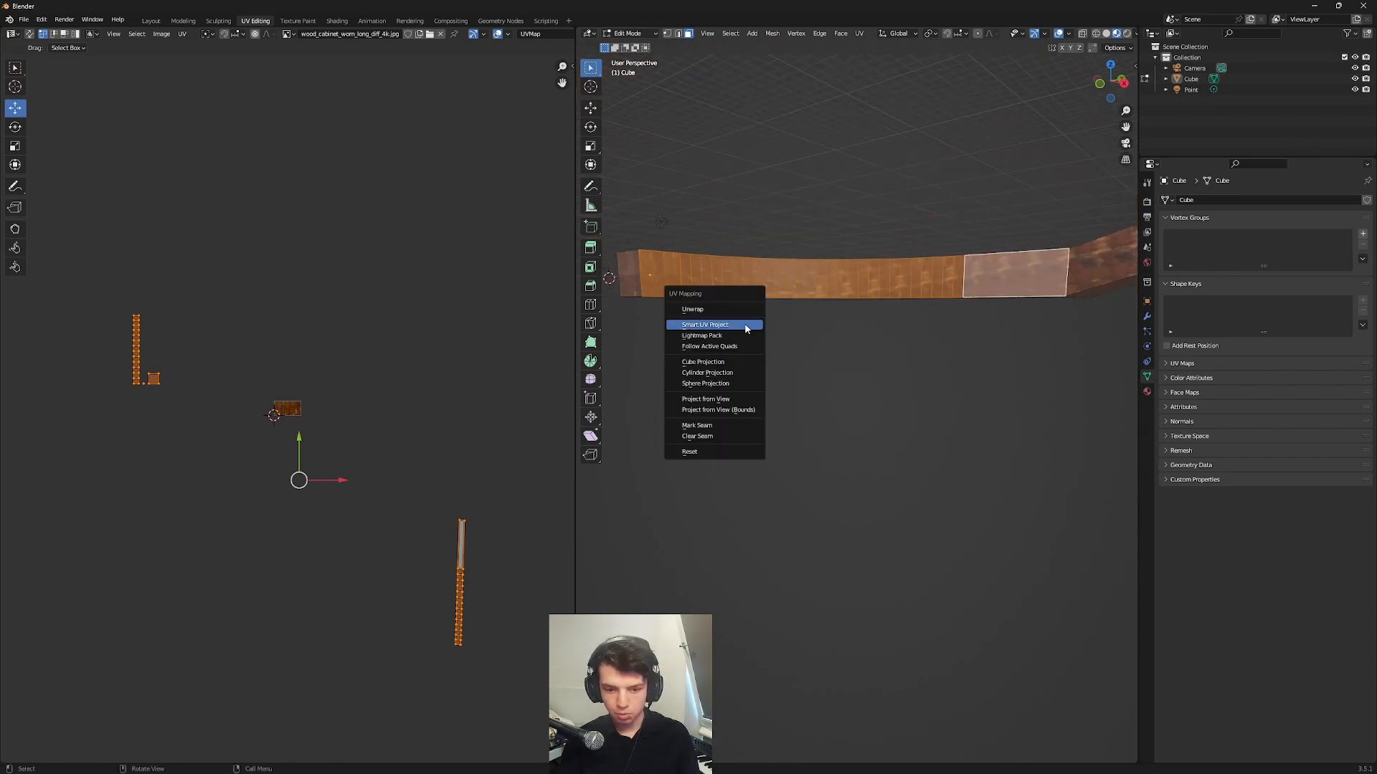
click(731, 400)
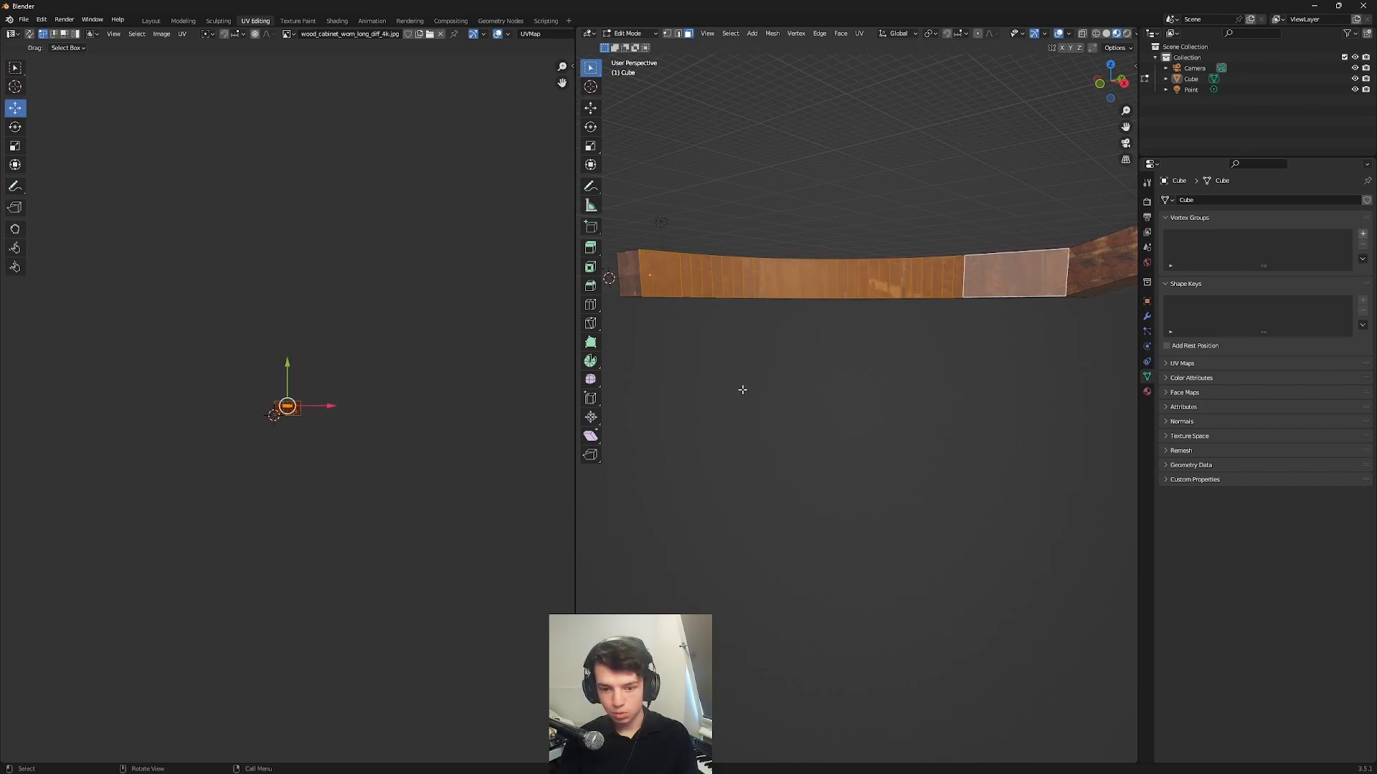
- Check the curved side's texture in Object Mode, and return to Edit Mode to inspect its projected UVs on the wood image
key(Tab)
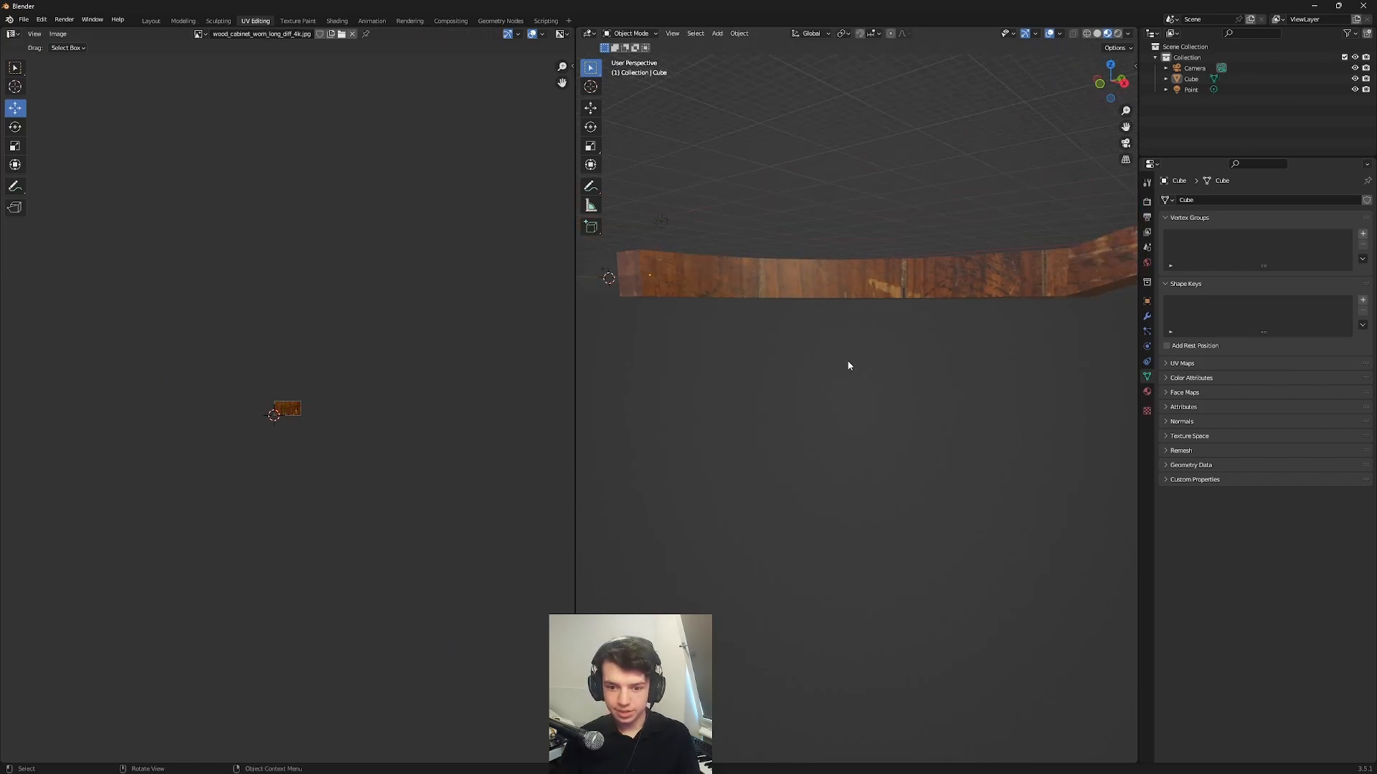
middle_drag(847, 361, 847, 364)
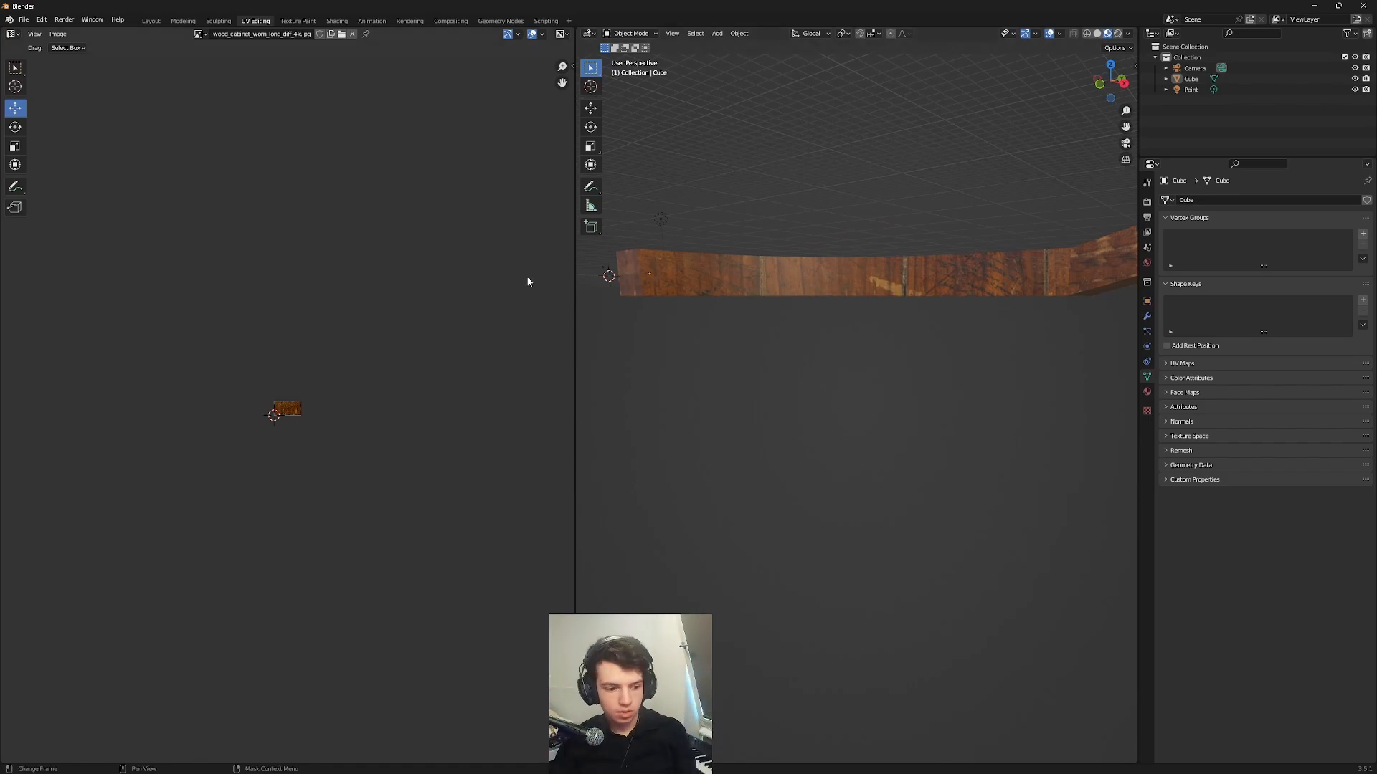
scroll(357, 370, up, 12)
key(Tab)
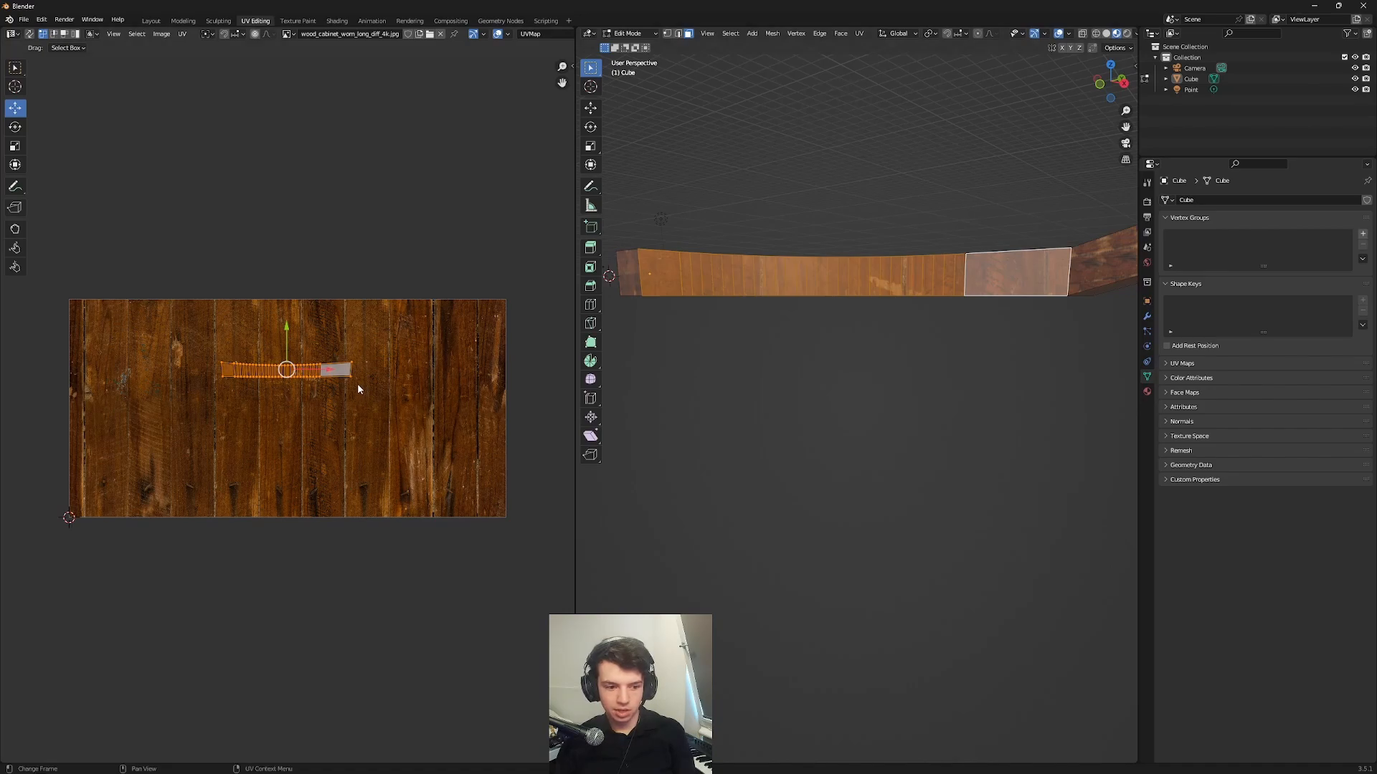
- Scale up the curved side's UVs to roughly twice the wood image's width, and check the texture in Object Mode
scroll(357, 383, up, 1)
key(s)
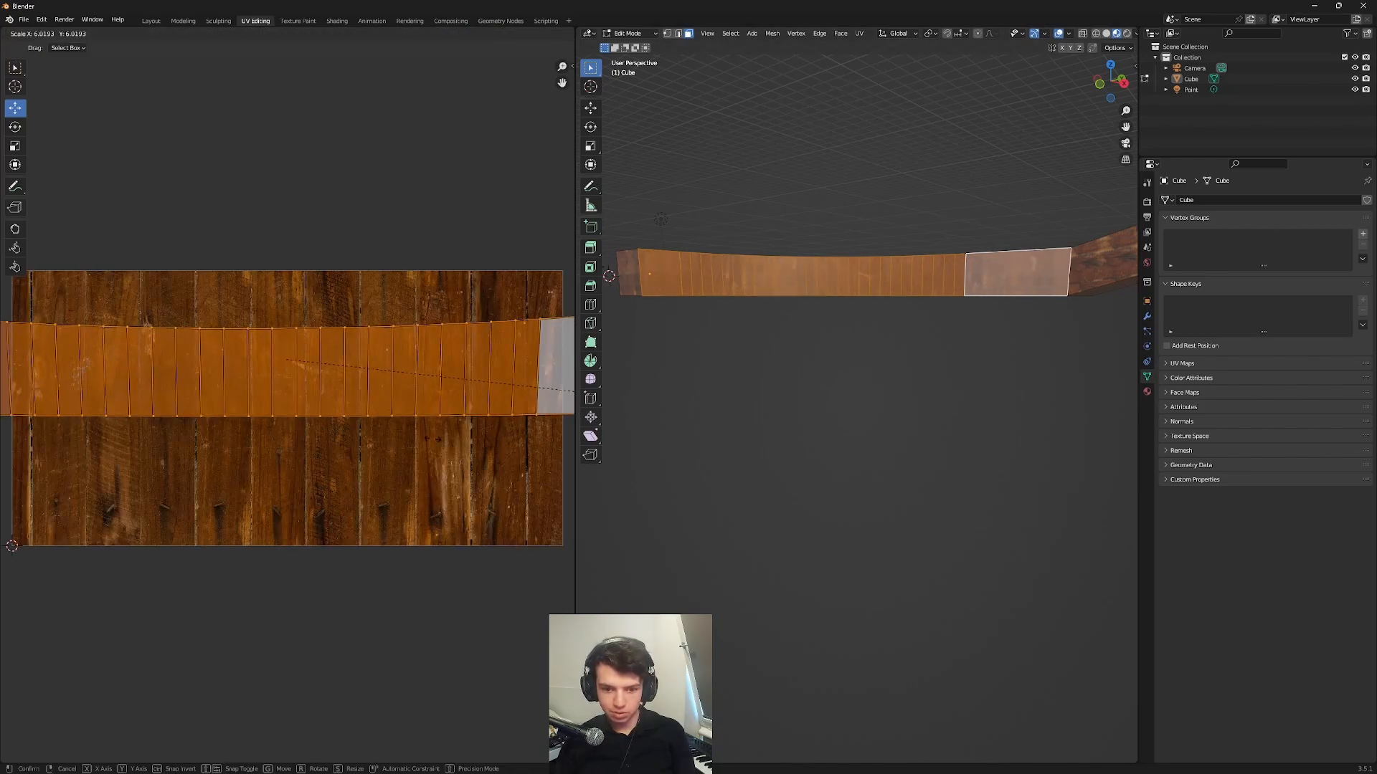
click(432, 439)
key(Tab)
scroll(897, 359, up, 5)
middle_drag(896, 359, 942, 393)
middle_drag(993, 504, 1068, 408)
scroll(771, 456, up, 4)
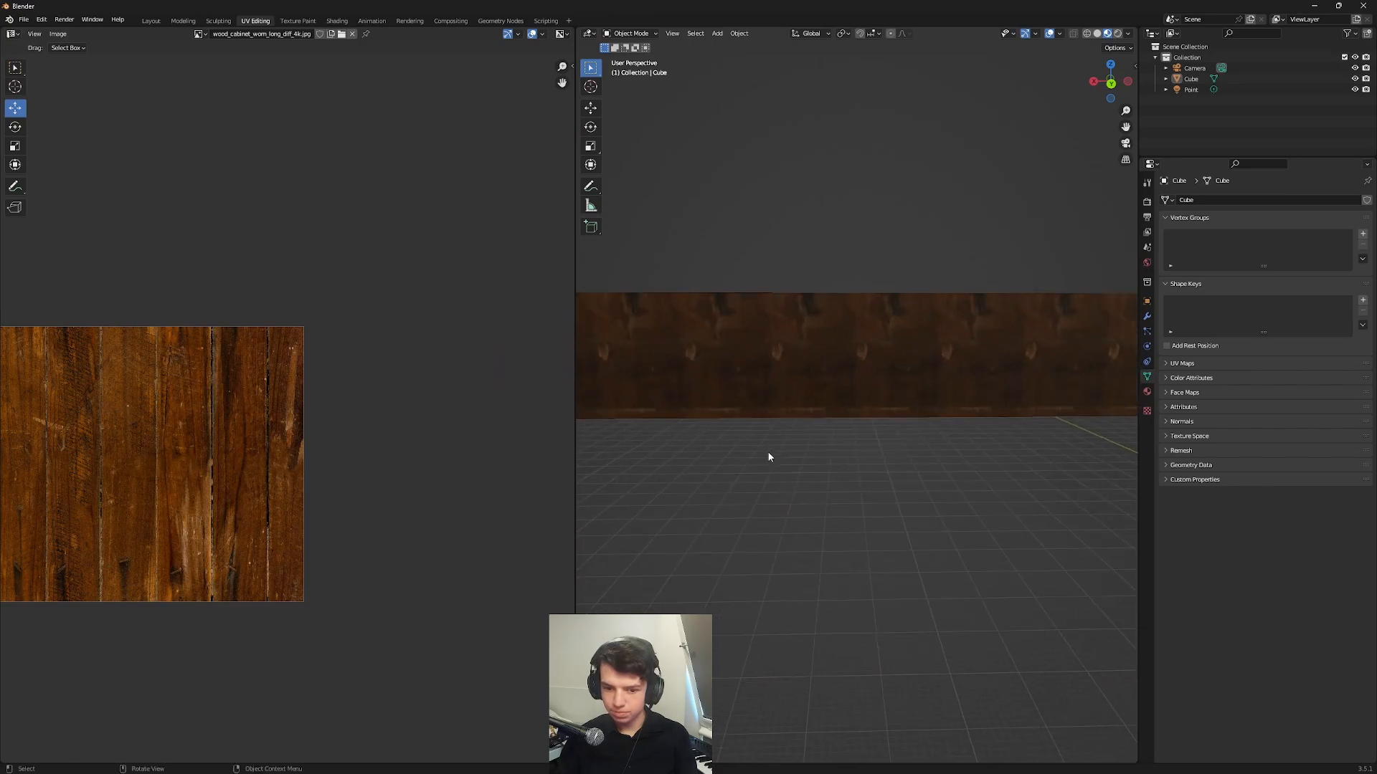
middle_drag(707, 421, 867, 356)
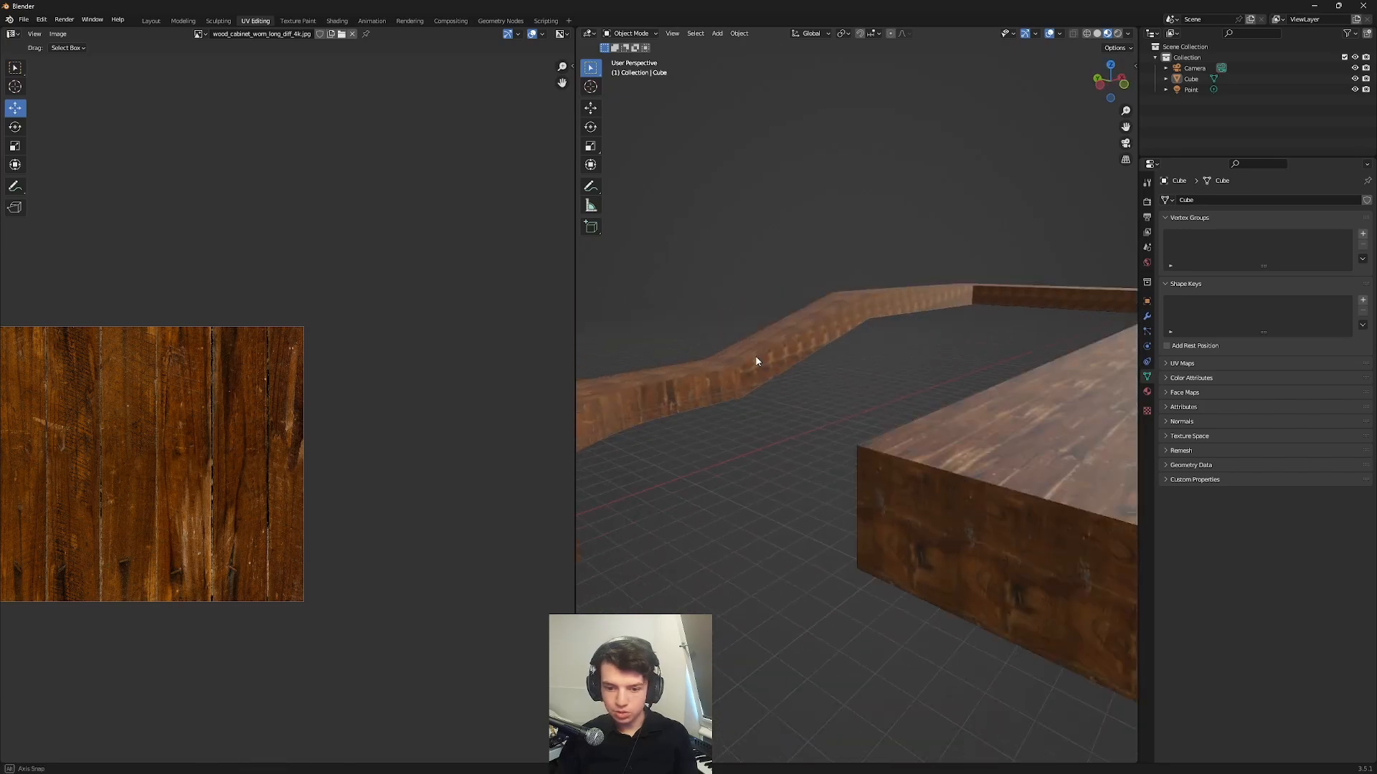
- Rotate the curved side's UVs by 90° and check the grain direction in Object Mode
key(Tab)
middle_drag(738, 320, 715, 230)
scroll(423, 281, down, 7)
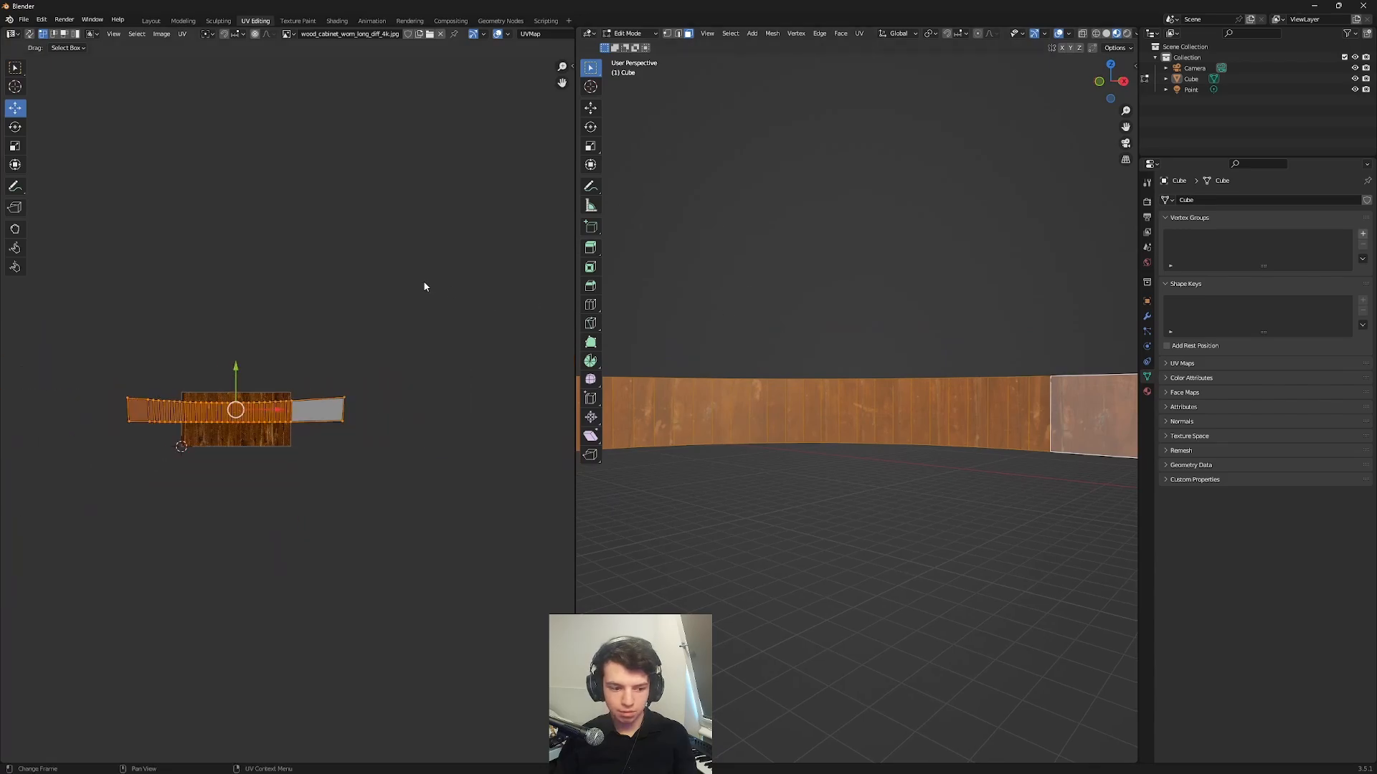
scroll(412, 300, up, 2)
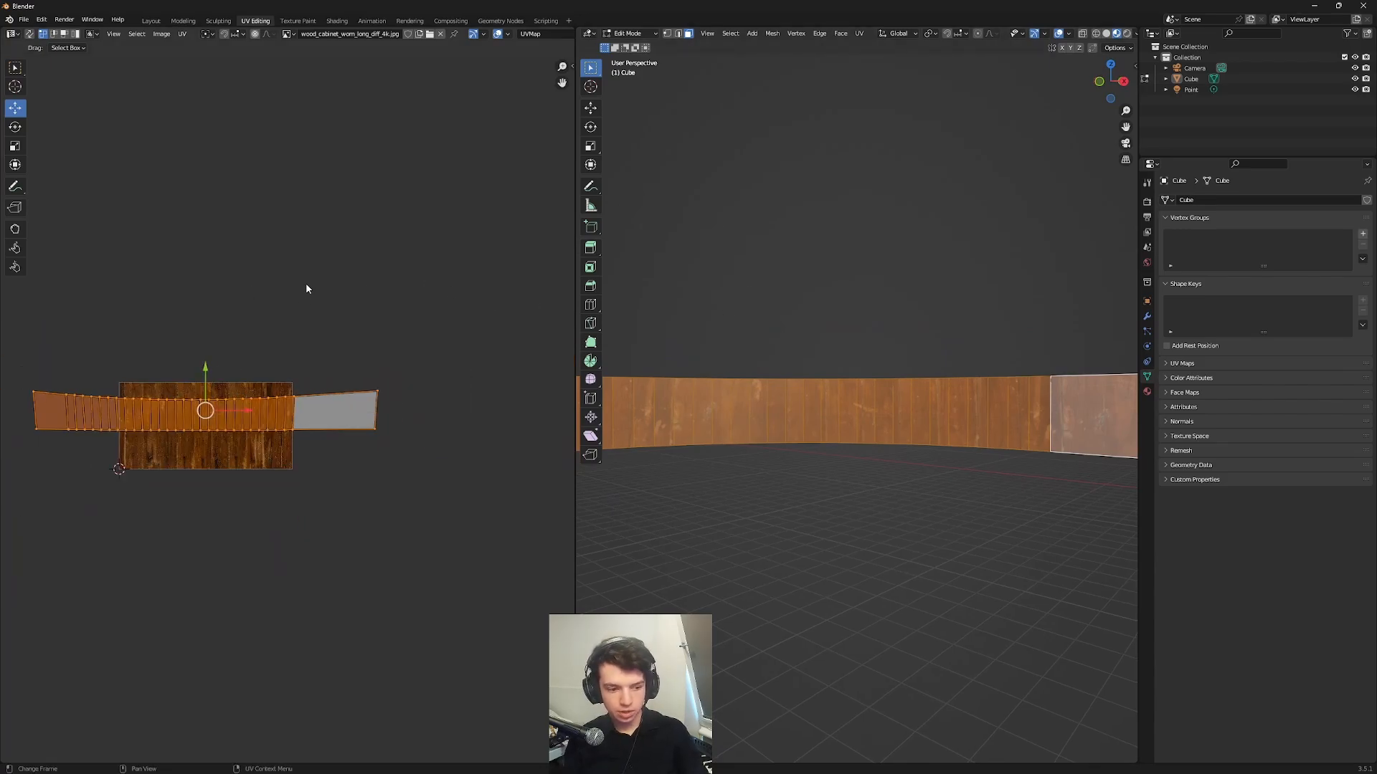
key(r)
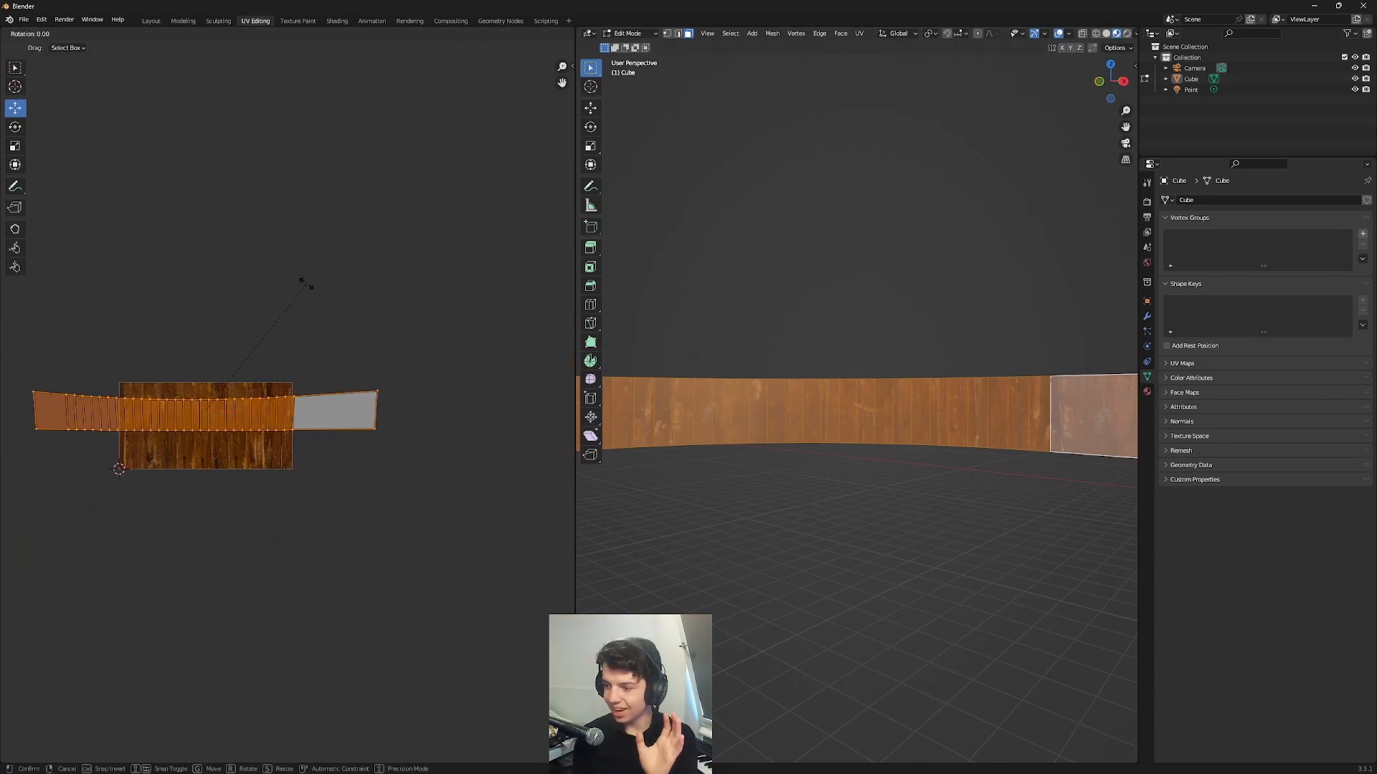
text(0)
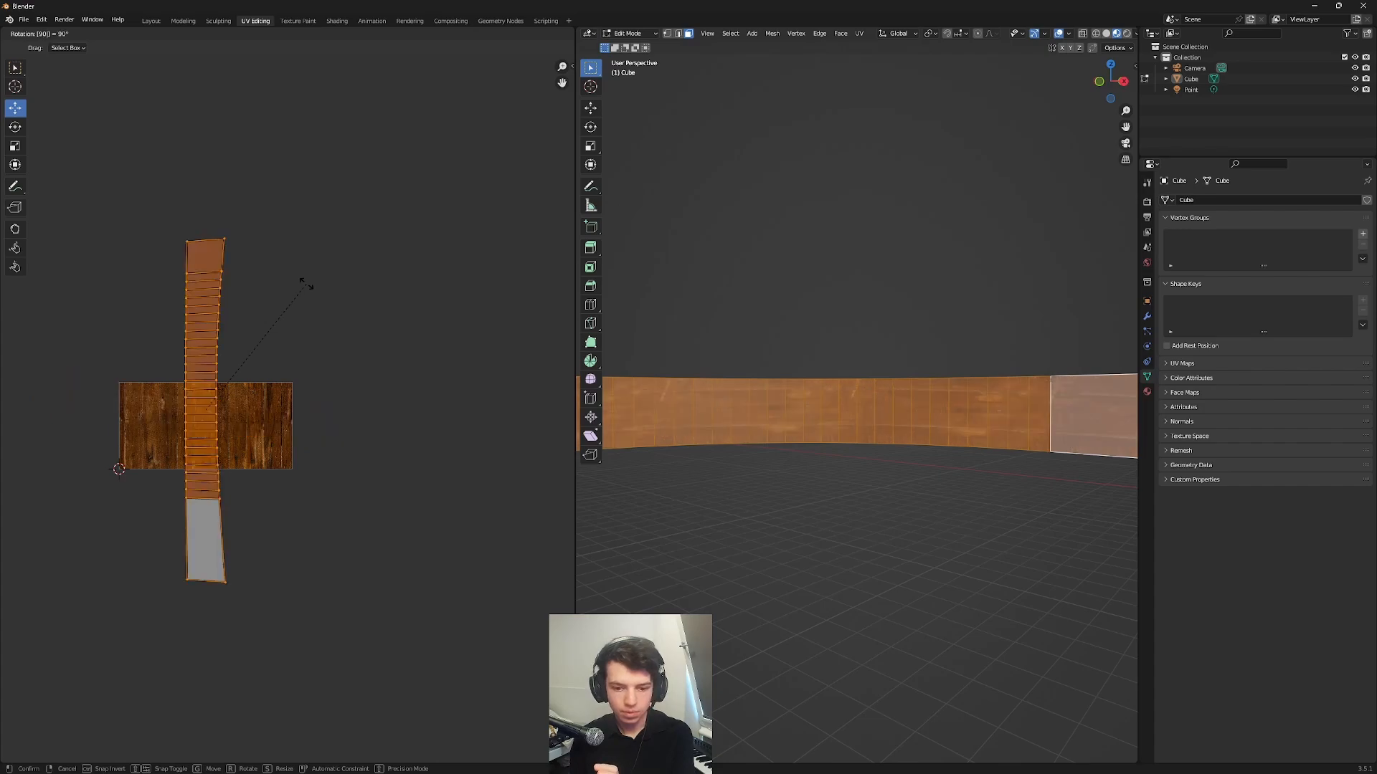
key(Return)
key(Tab)
middle_drag(869, 369, 722, 389)
middle_drag(824, 415, 800, 421)
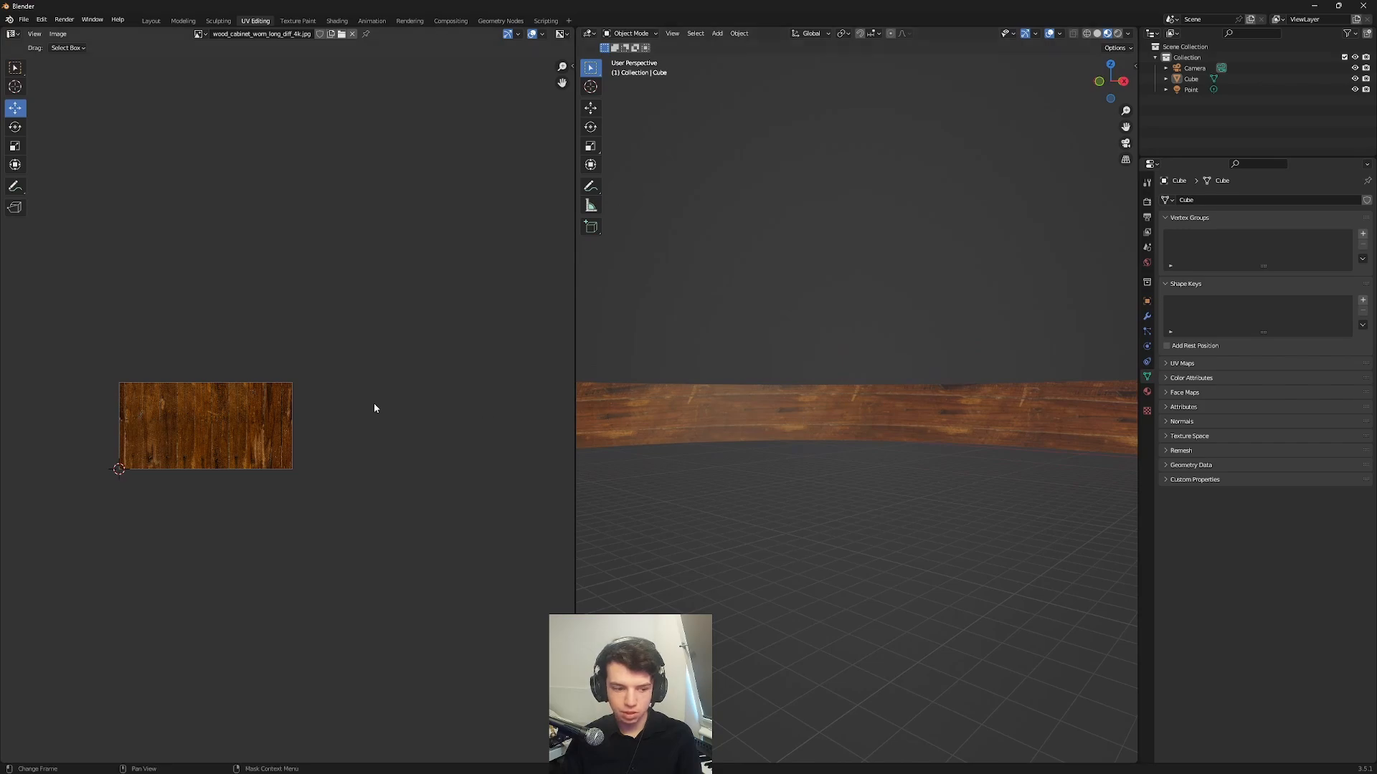
- Try shifting the UV vertices along the upper part of the strip's curved edge outward
key(Tab)
scroll(189, 395, up, 5)
scroll(190, 394, down, 4)
drag(216, 177, 198, 671)
click(250, 555)
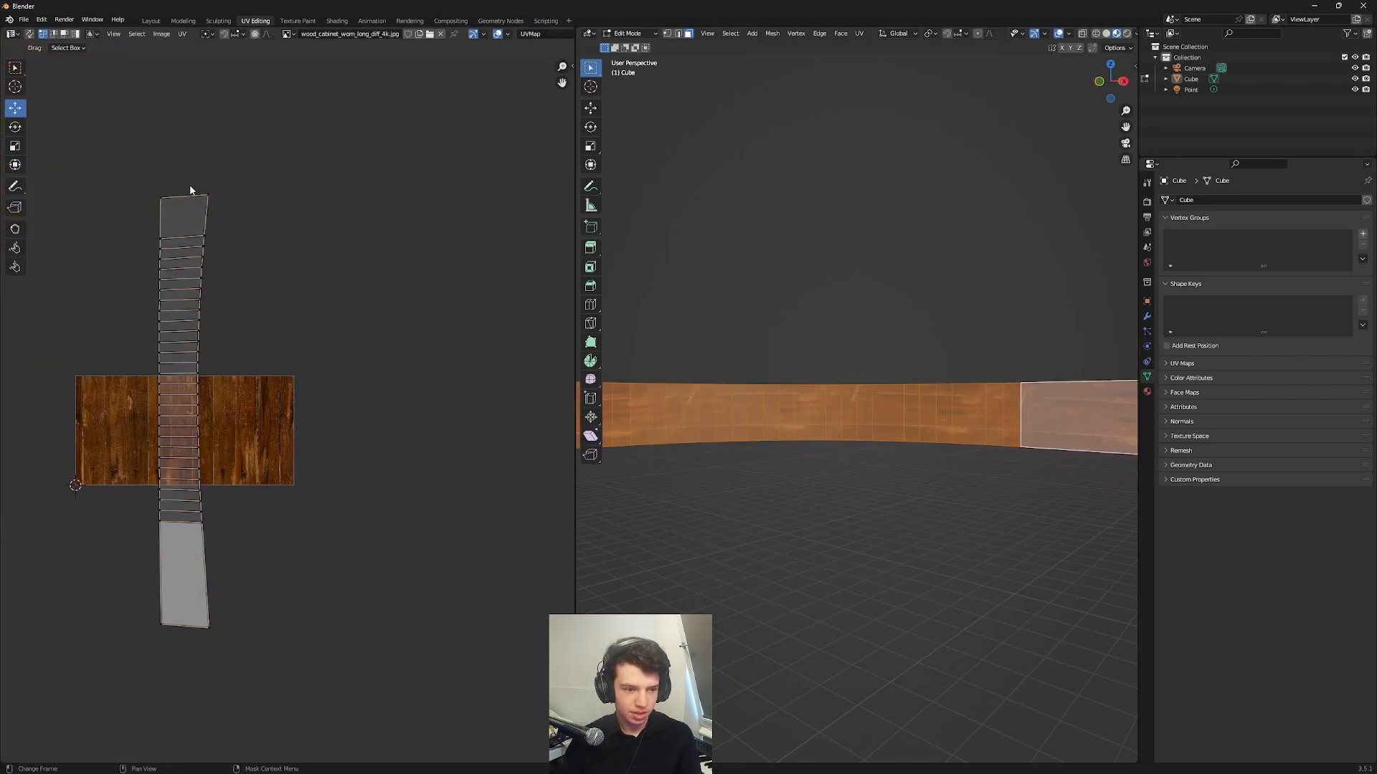
drag(204, 176, 230, 281)
key(g)
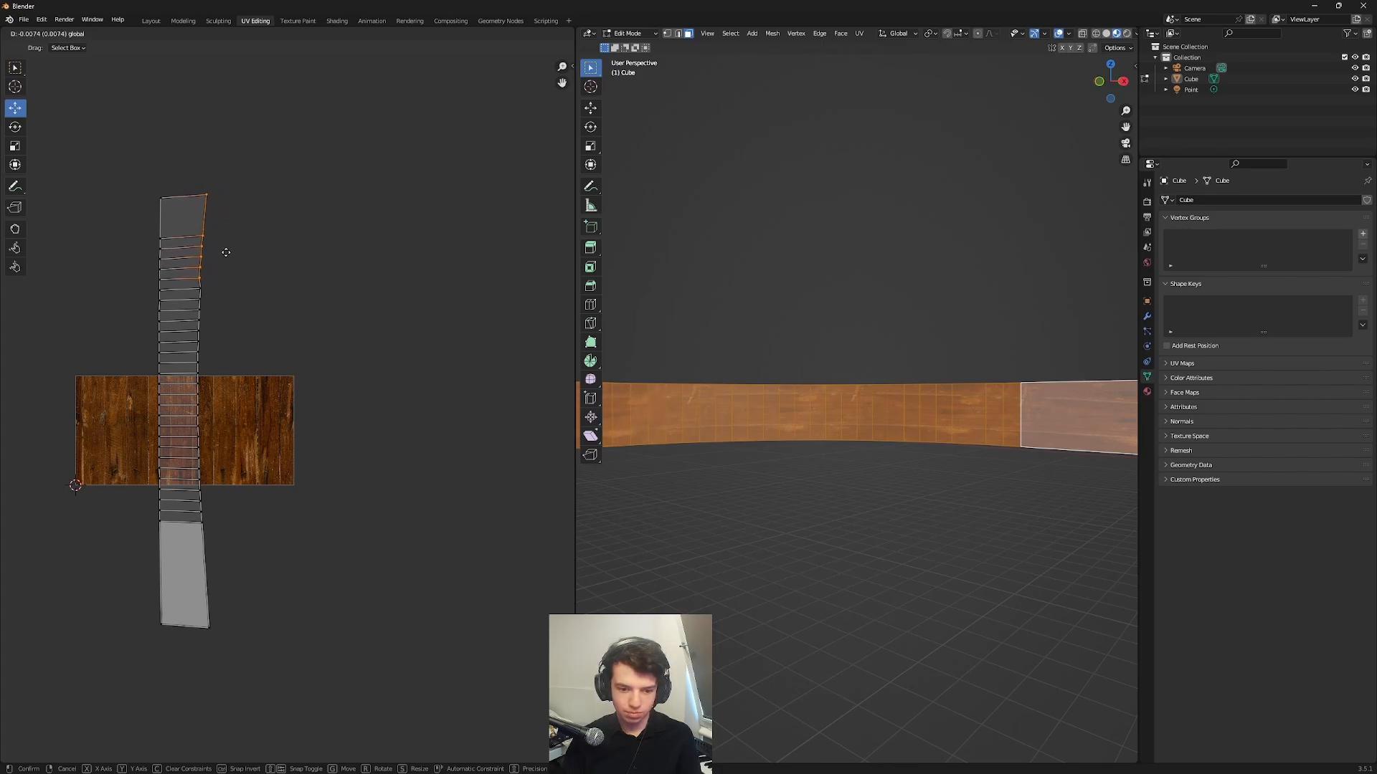
click(236, 258)
middle_drag(677, 356, 631, 359)
scroll(628, 359, up, 2)
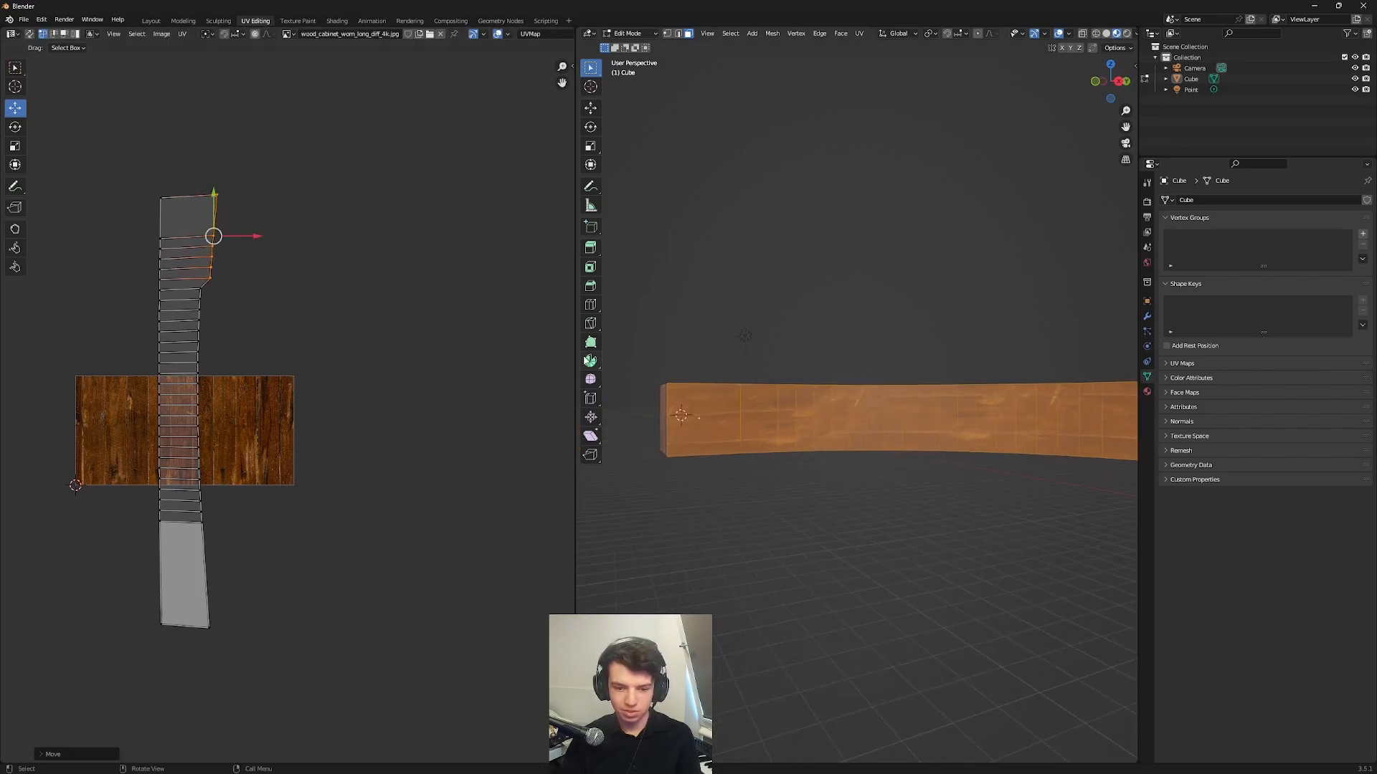
key(g)
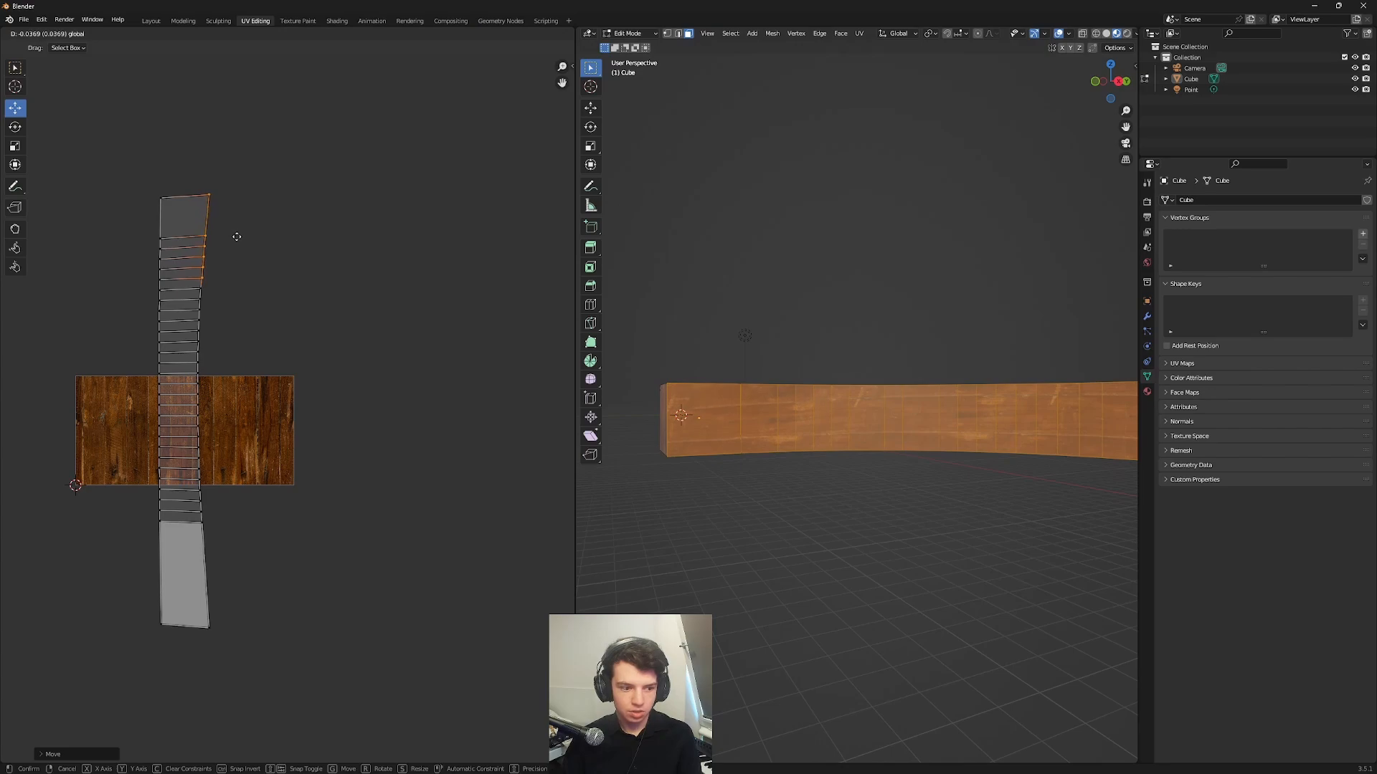
click(236, 238)
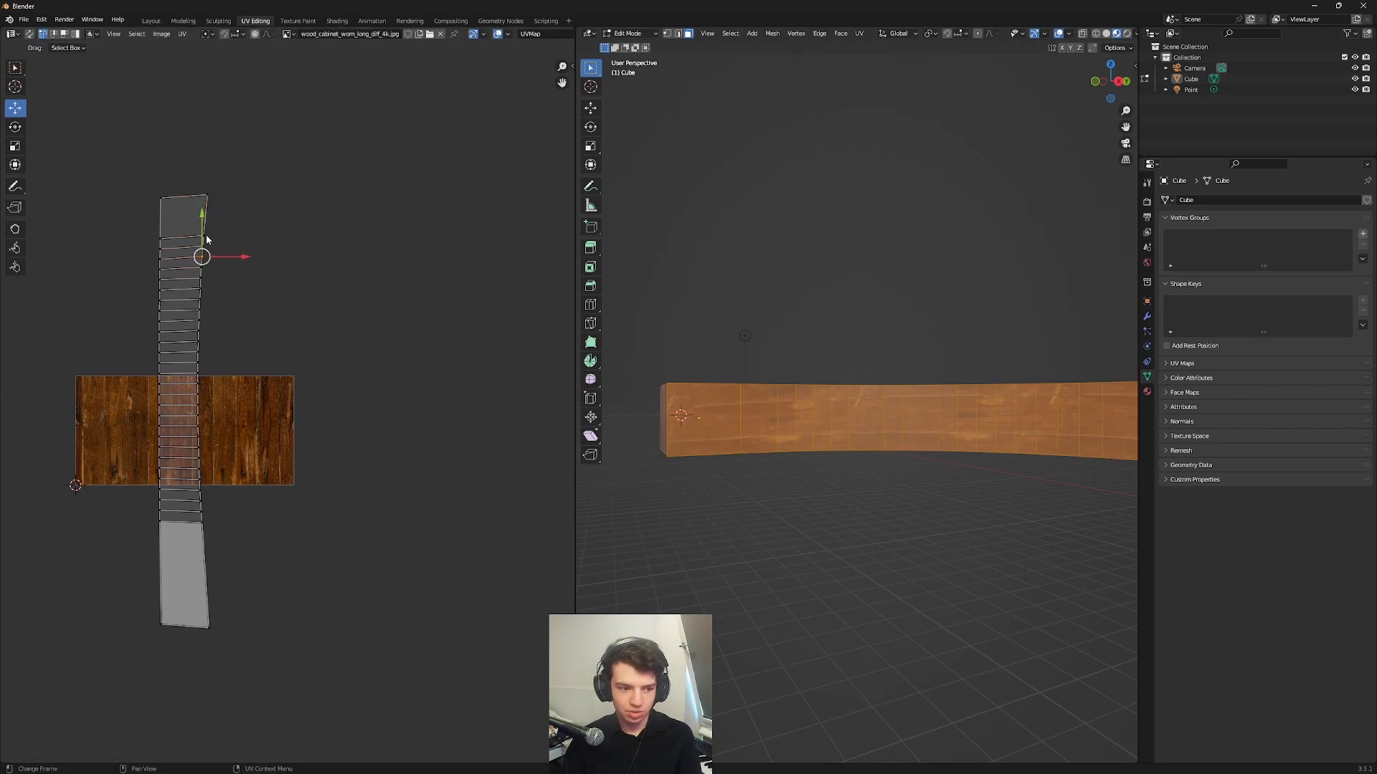
- Straighten the flared ends of the UV strip by moving their outer corner vertices inward, and check the texture in Object Mode
drag(221, 235, 220, 195)
click(209, 195)
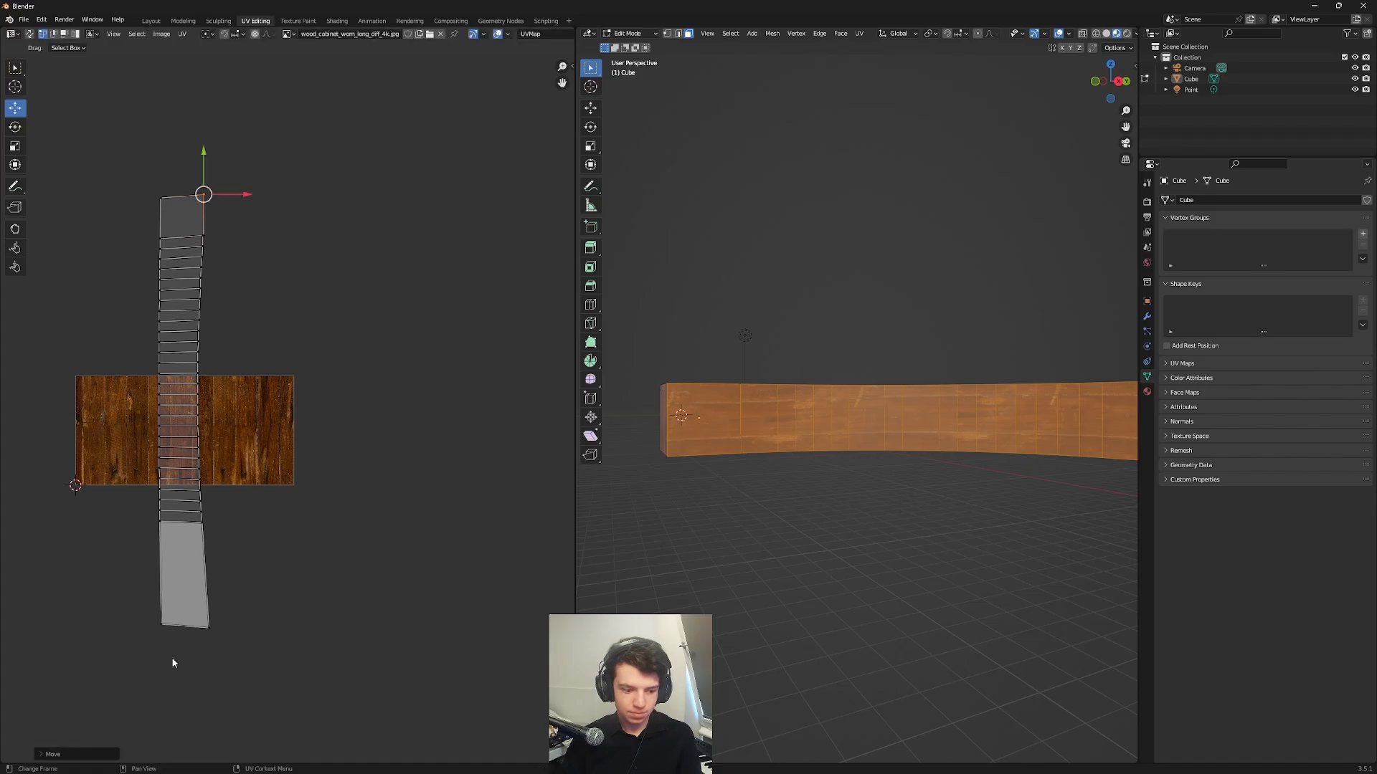
click(210, 626)
drag(222, 628, 217, 628)
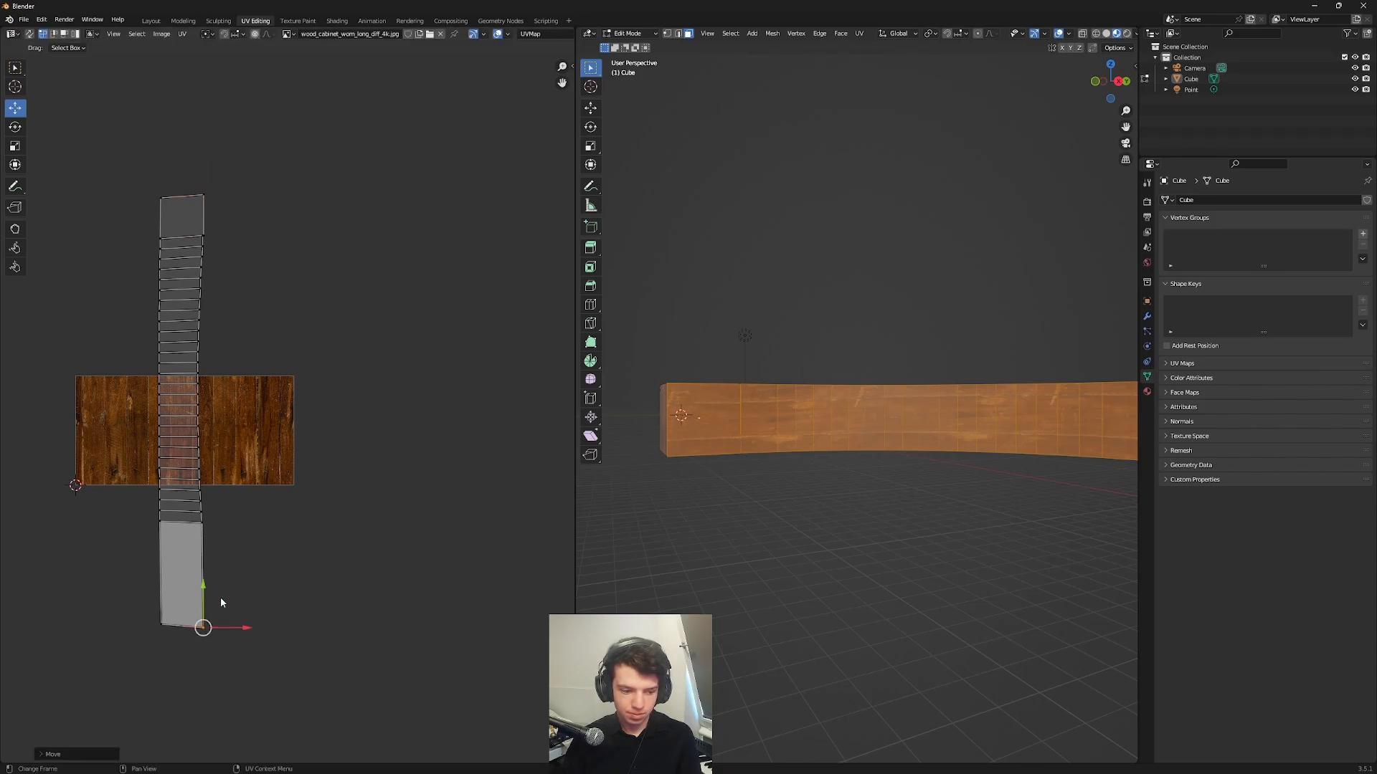
key(Tab)
middle_drag(862, 626, 820, 566)
key(Tab)
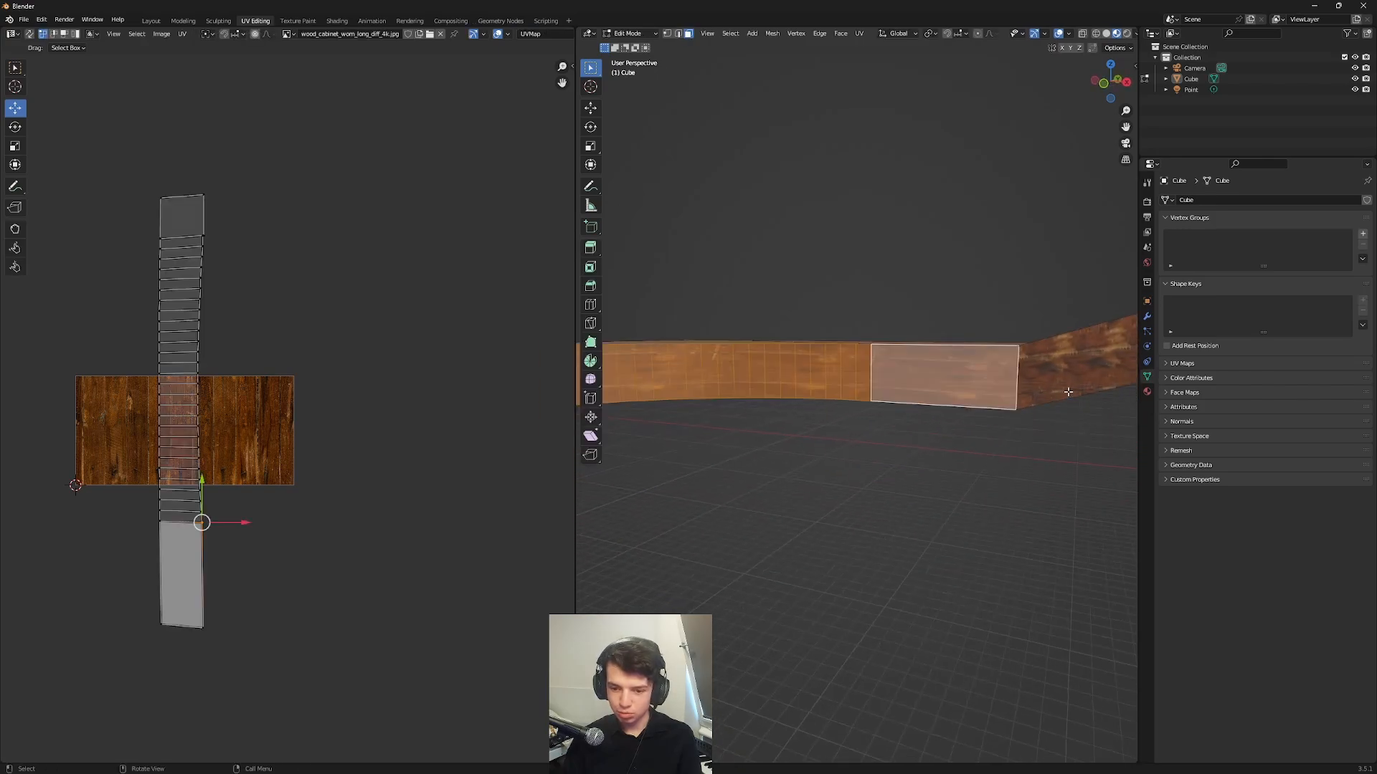
- Select the slanted side face next to the curve and unwrap it with Project from View, facing it straight on
click(1067, 391)
middle_drag(1067, 391, 973, 386)
key(u)
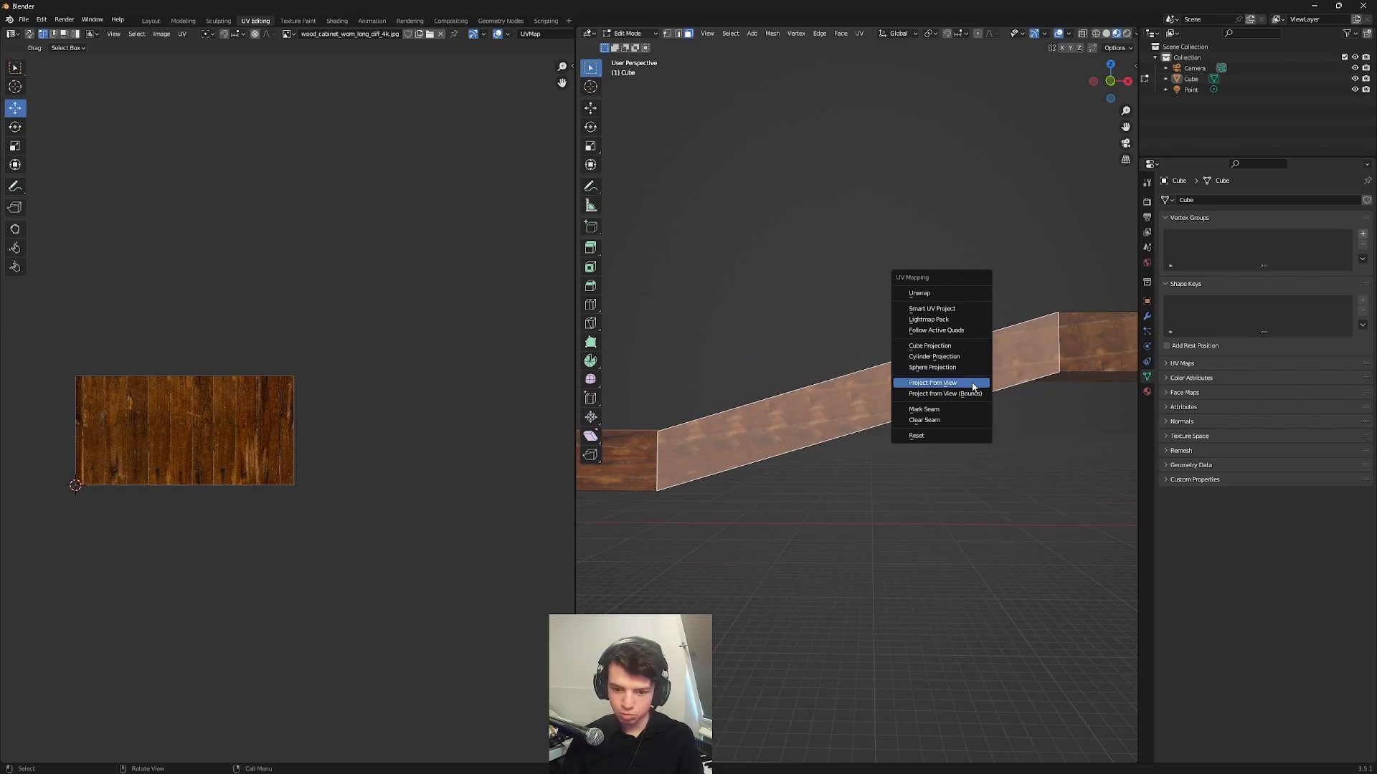
click(973, 383)
- Turn the slanted face's UVs a quarter turn, enlarge them well beyond the wood image, and check the texture in Object Mode
key(r)
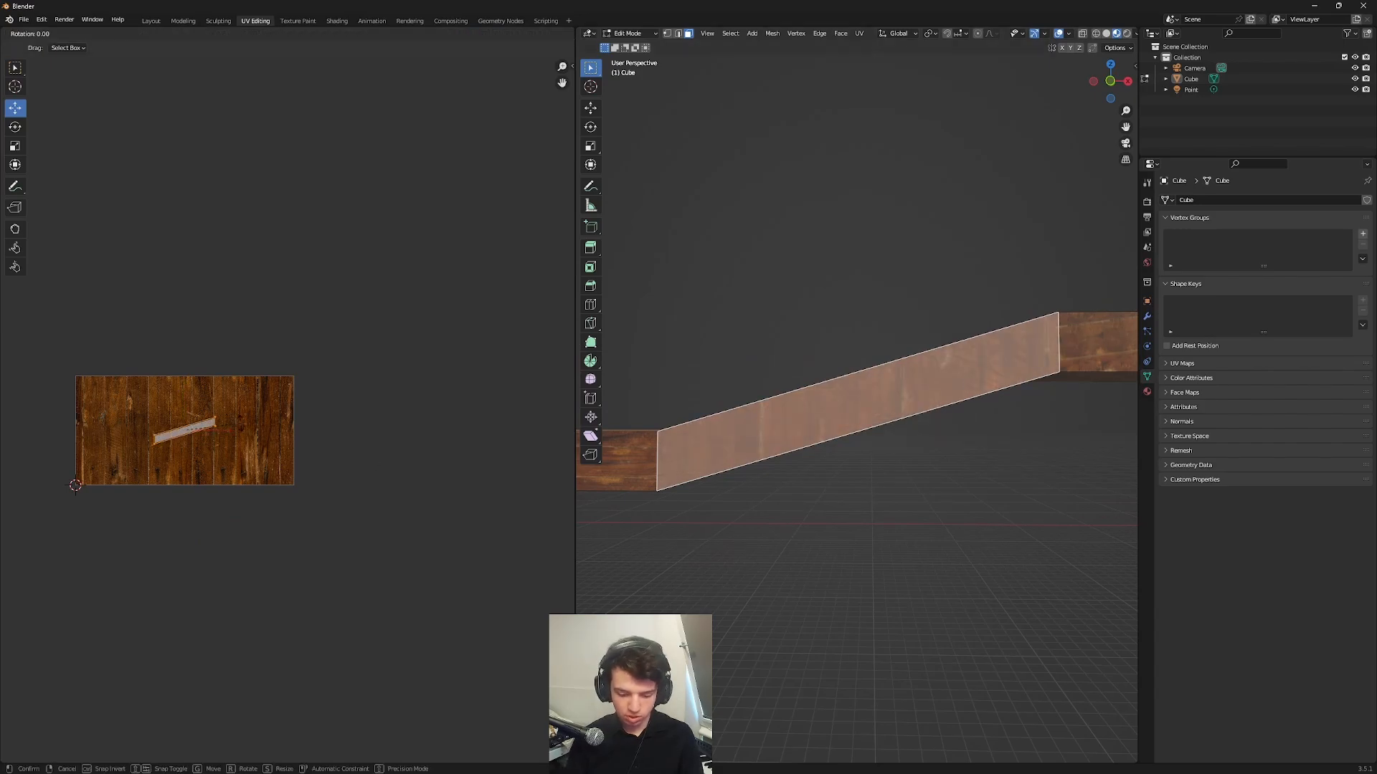
click(239, 423)
key(s)
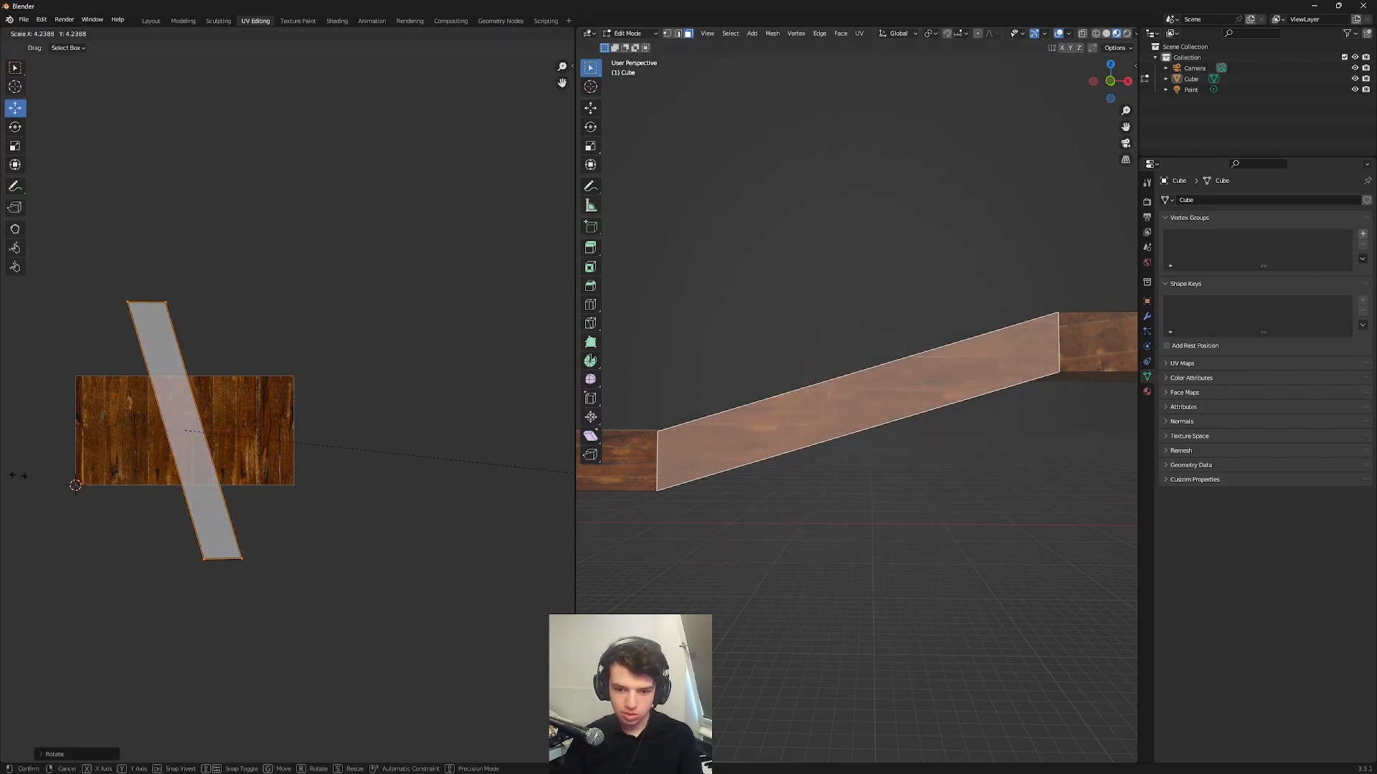
click(274, 494)
key(Tab)
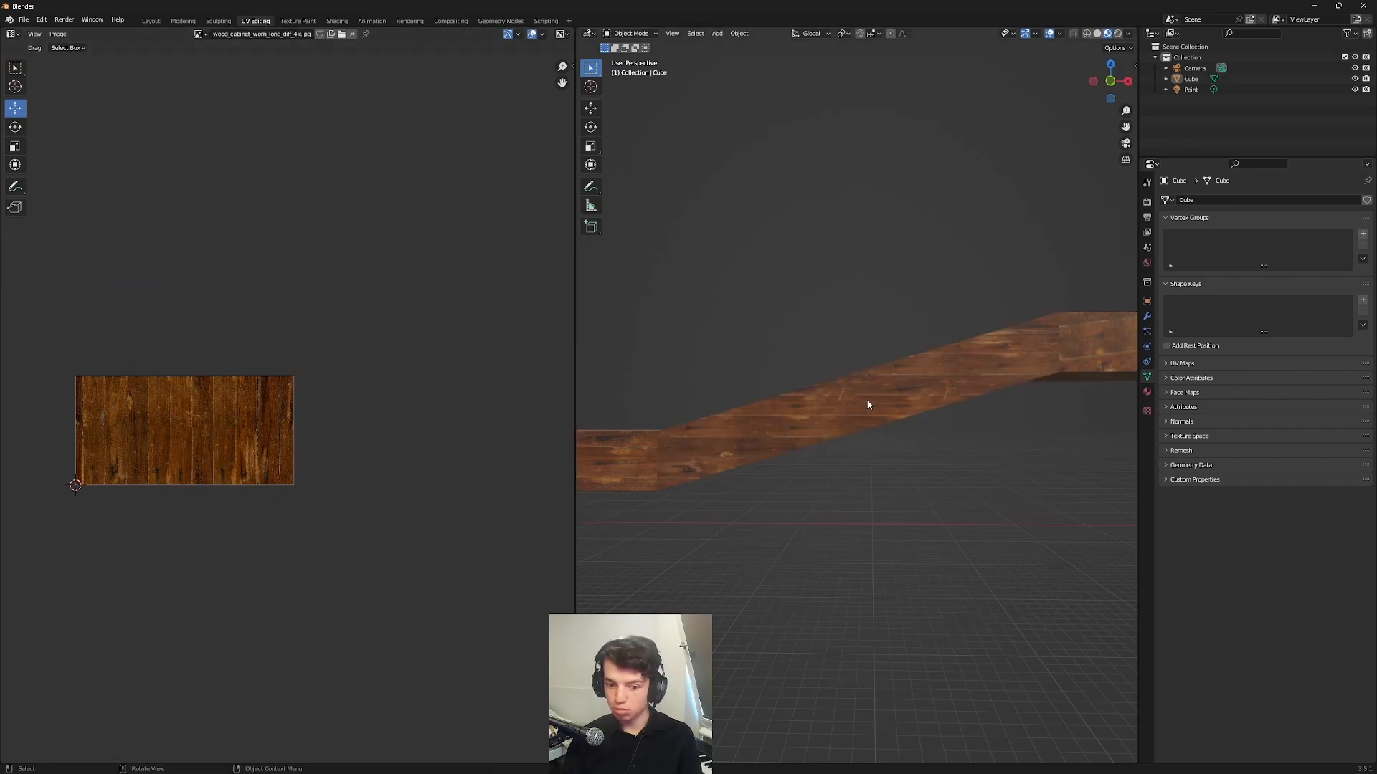
middle_drag(875, 424, 896, 452)
scroll(870, 419, up, 2)
key(Tab)
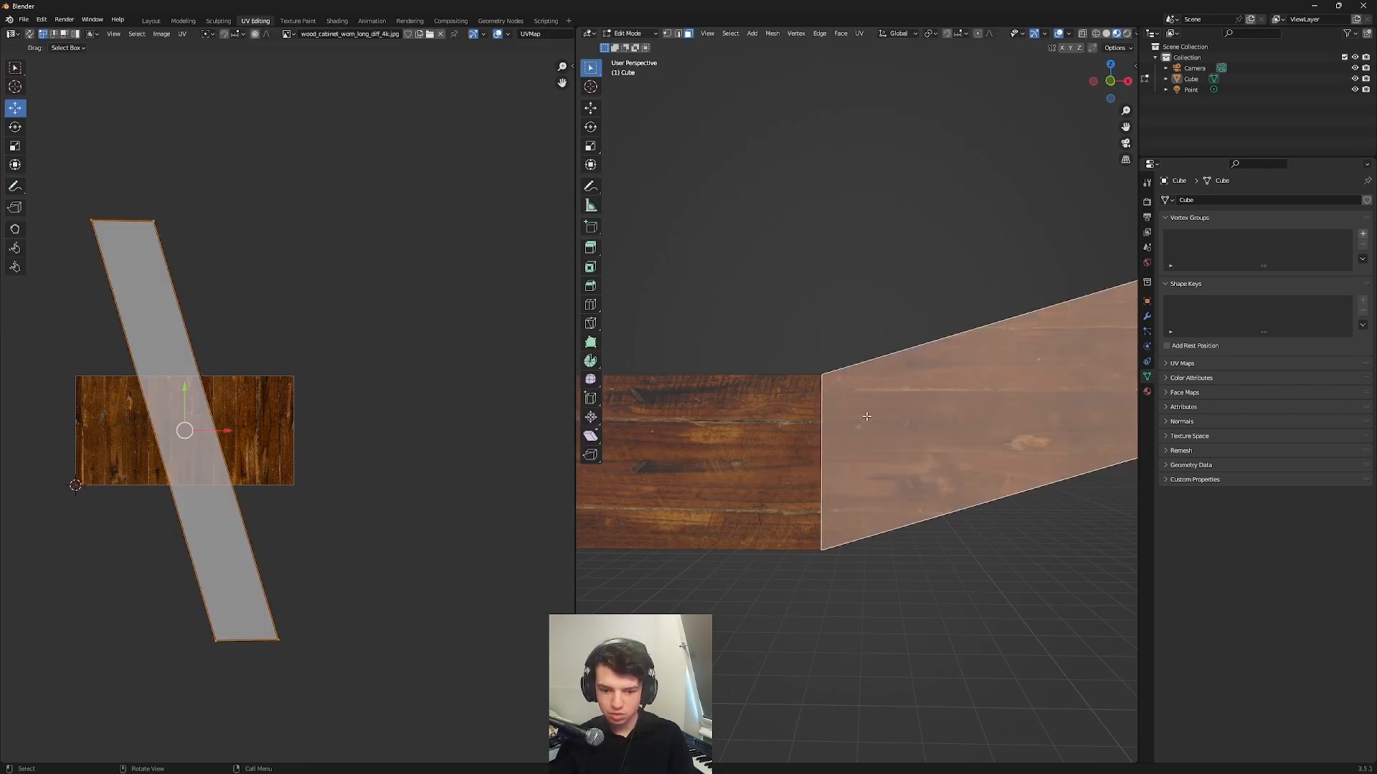
- Scale the slanted face's UVs by about 1.16 and shift them sideways to line up the plank gap with the neighbouring face
key(s)
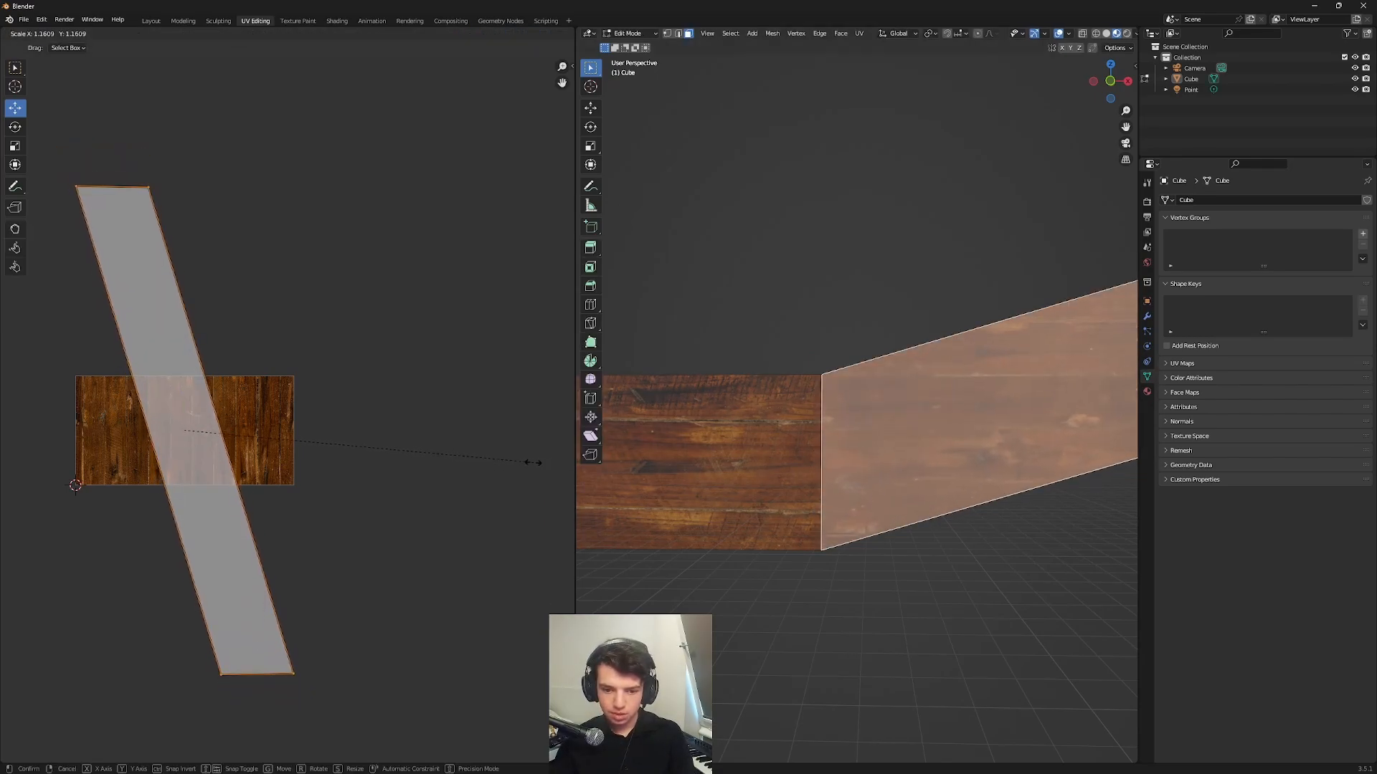
click(196, 68)
mouse_move(185, 402)
mouse_down()
mouse_move(211, 427)
mouse_move(172, 423)
mouse_up()
scroll(836, 447, up, 2)
scroll(836, 447, up, 3)
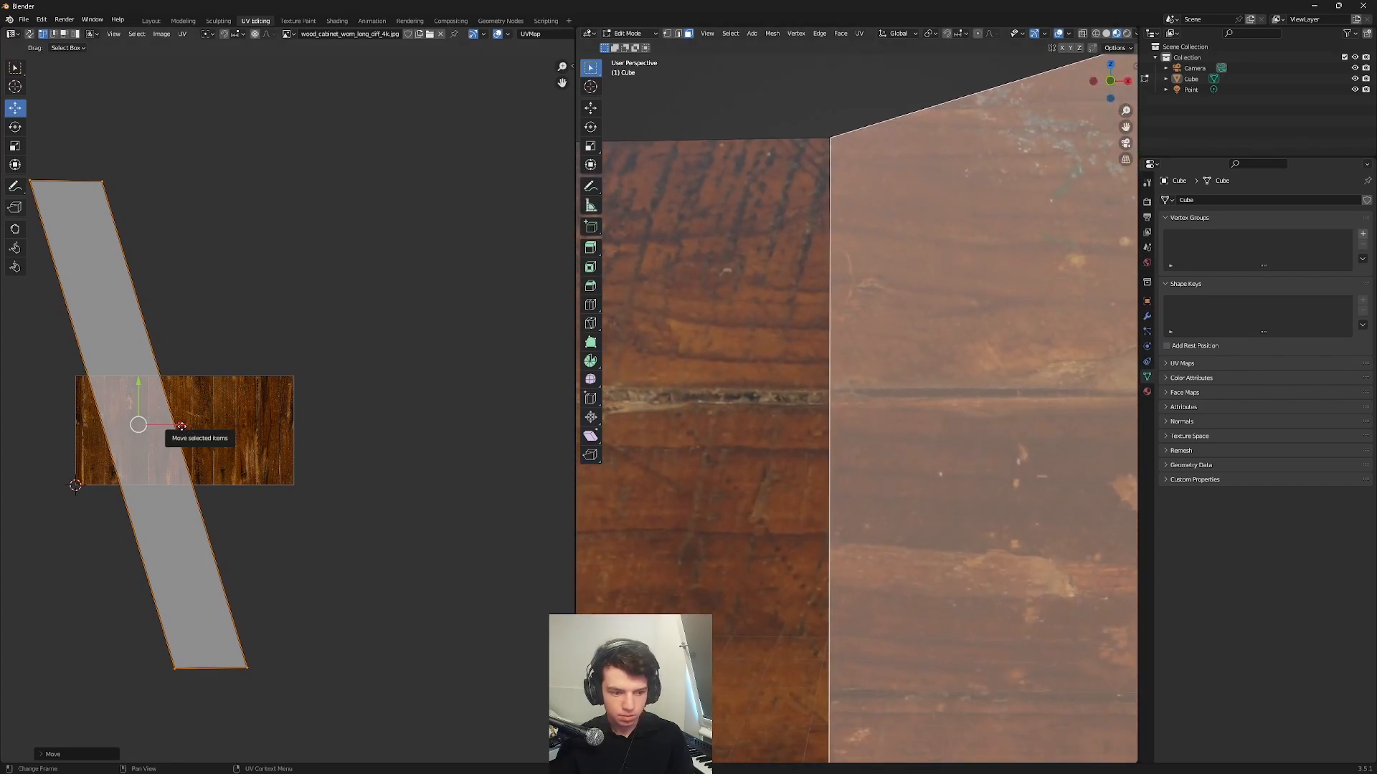
drag(180, 429, 182, 427)
key(Tab)
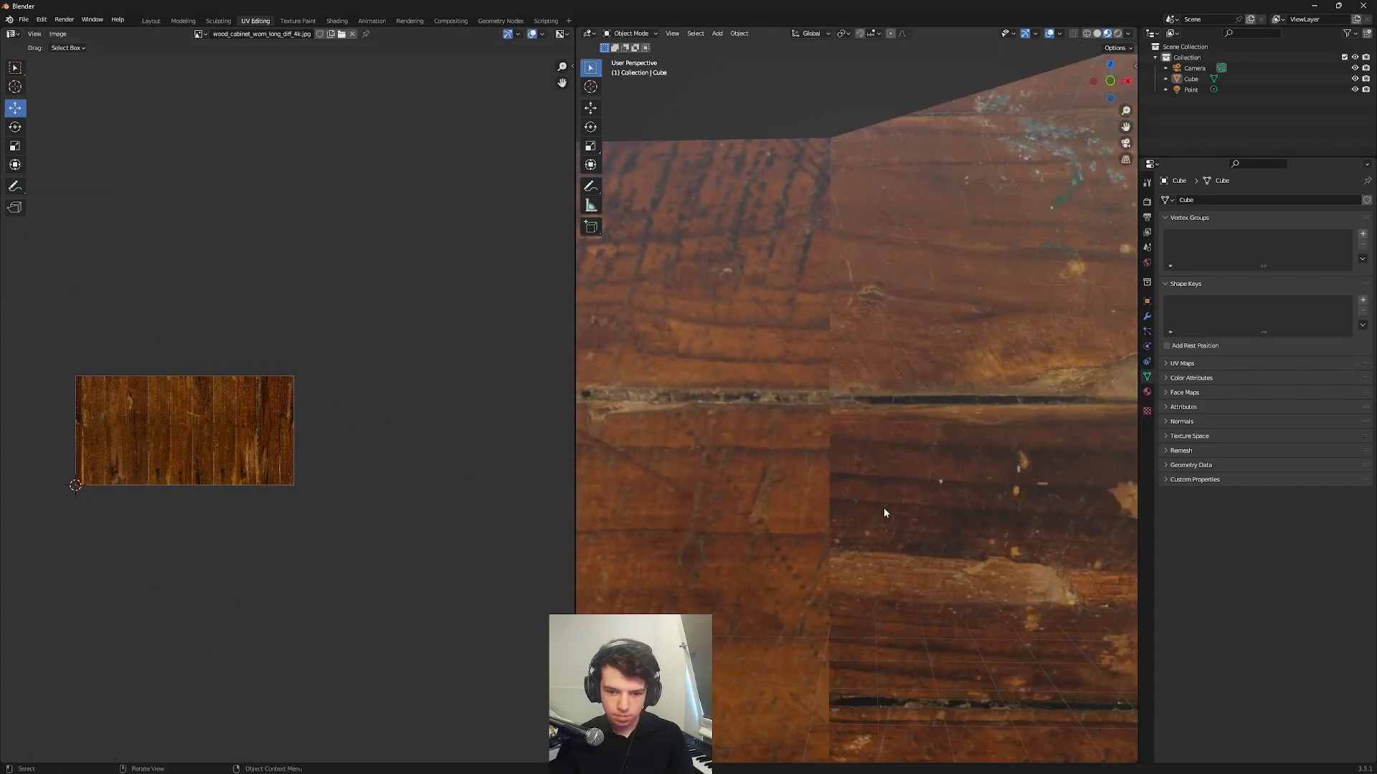
scroll(882, 502, down, 6)
scroll(905, 452, down, 3)
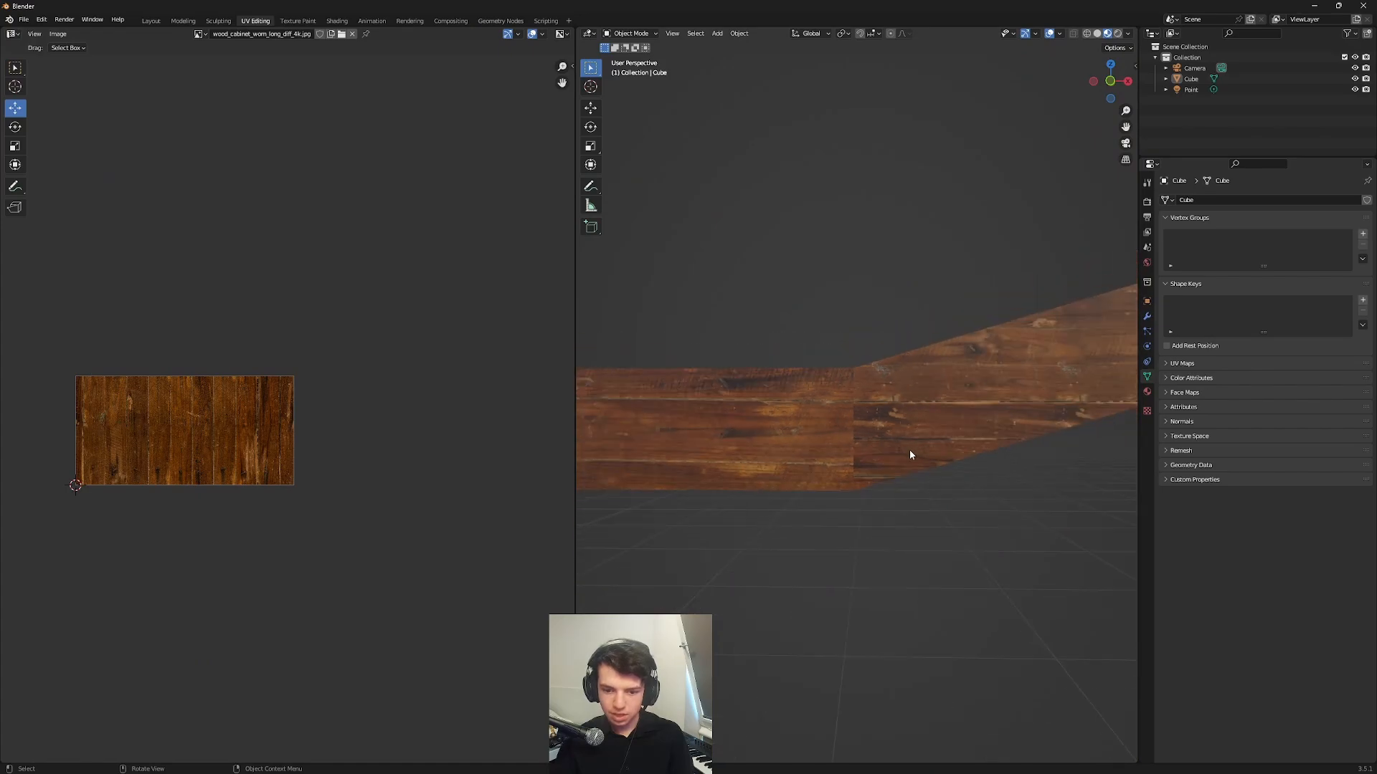
middle_drag(984, 429, 977, 475)
- Try moving the slanted face's UVs far above the wood image, along the grain
key(Tab)
drag(174, 425, 456, 512)
key(ctrl+z)
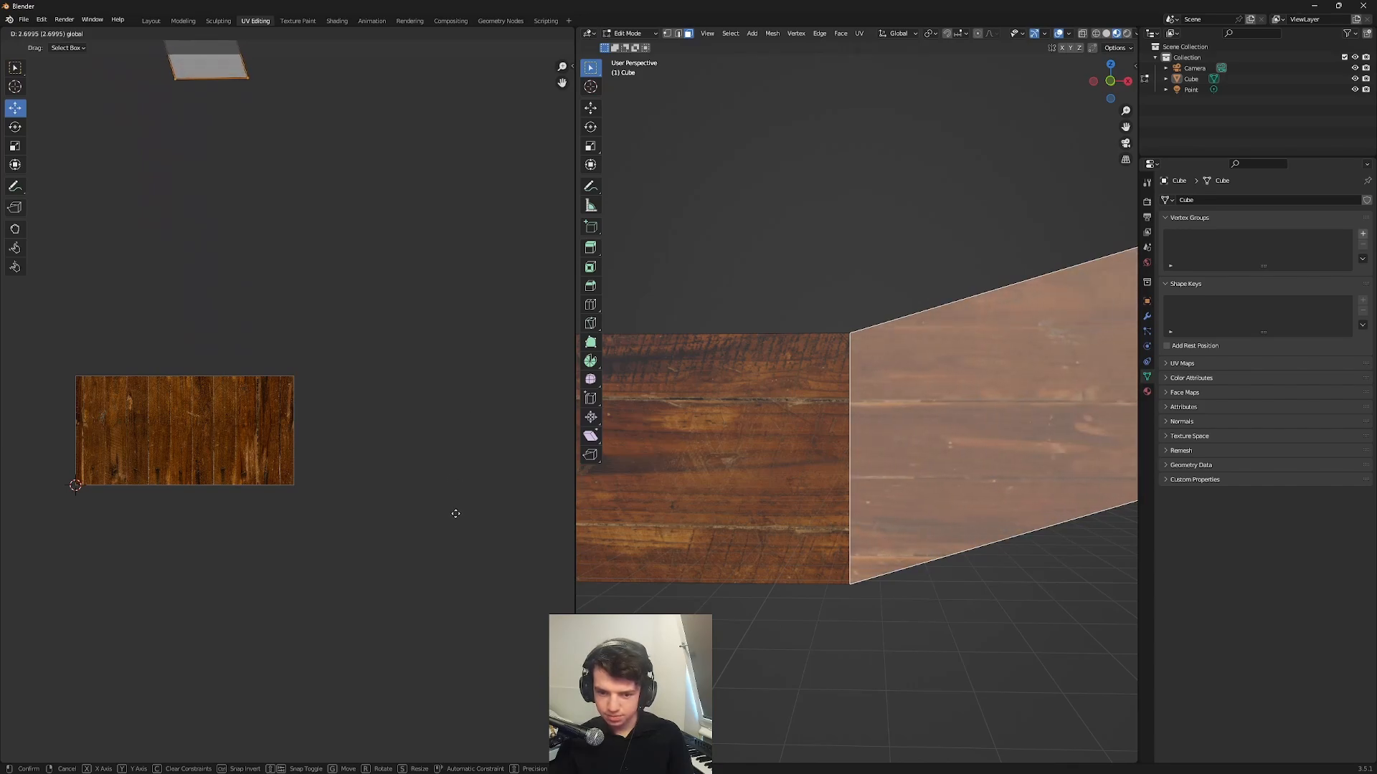
- Review the wood texture across the frame's top and side faces in Object Mode
key(Tab)
middle_drag(773, 651, 960, 668)
scroll(996, 428, up, 1)
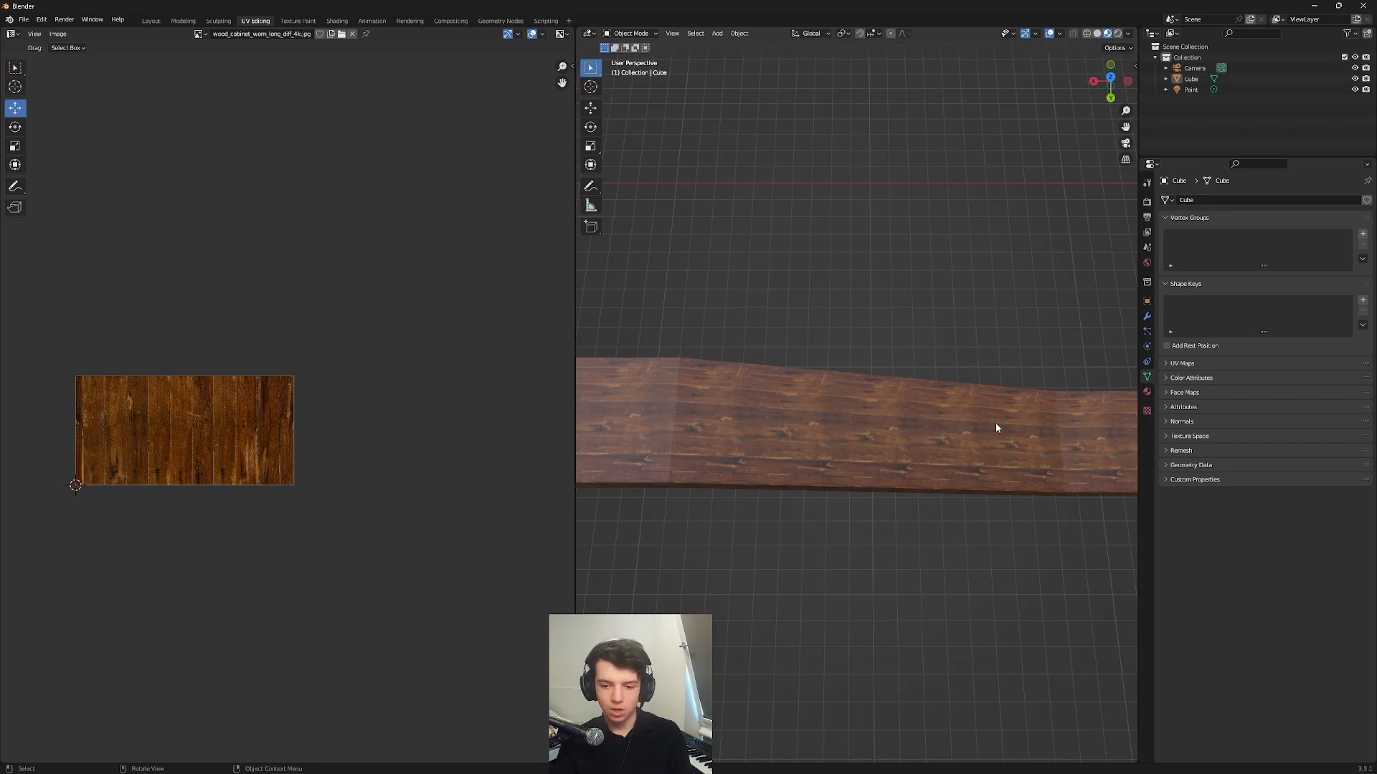
mouse_move(992, 423)
middle_down()
mouse_move(987, 363)
mouse_move(1008, 344)
mouse_move(883, 335)
mouse_move(949, 529)
mouse_move(875, 415)
mouse_move(848, 464)
mouse_move(997, 399)
middle_up()
scroll(997, 399, down, 5)
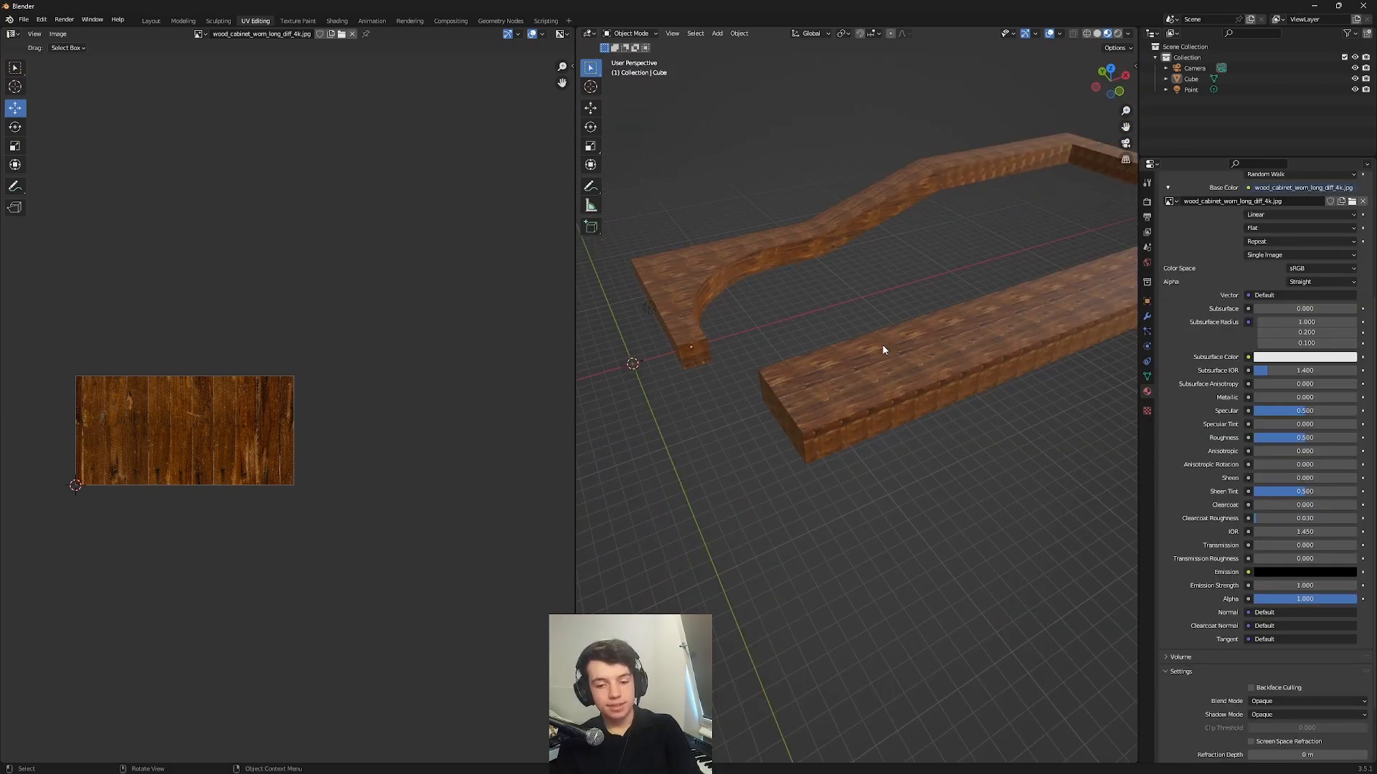